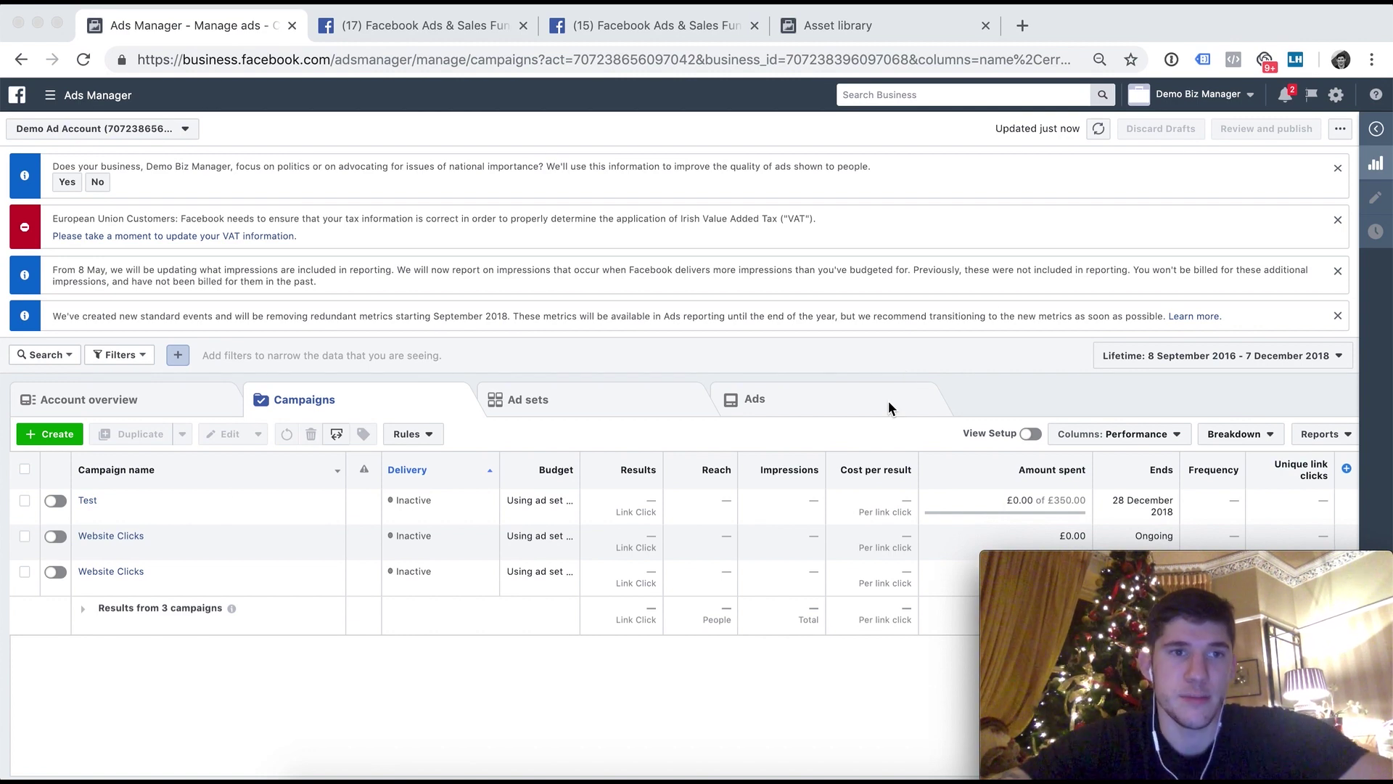
# Open the demo ad account's Audiences list in the Asset library and look over the existing audiences
pyautogui.click(49, 102)
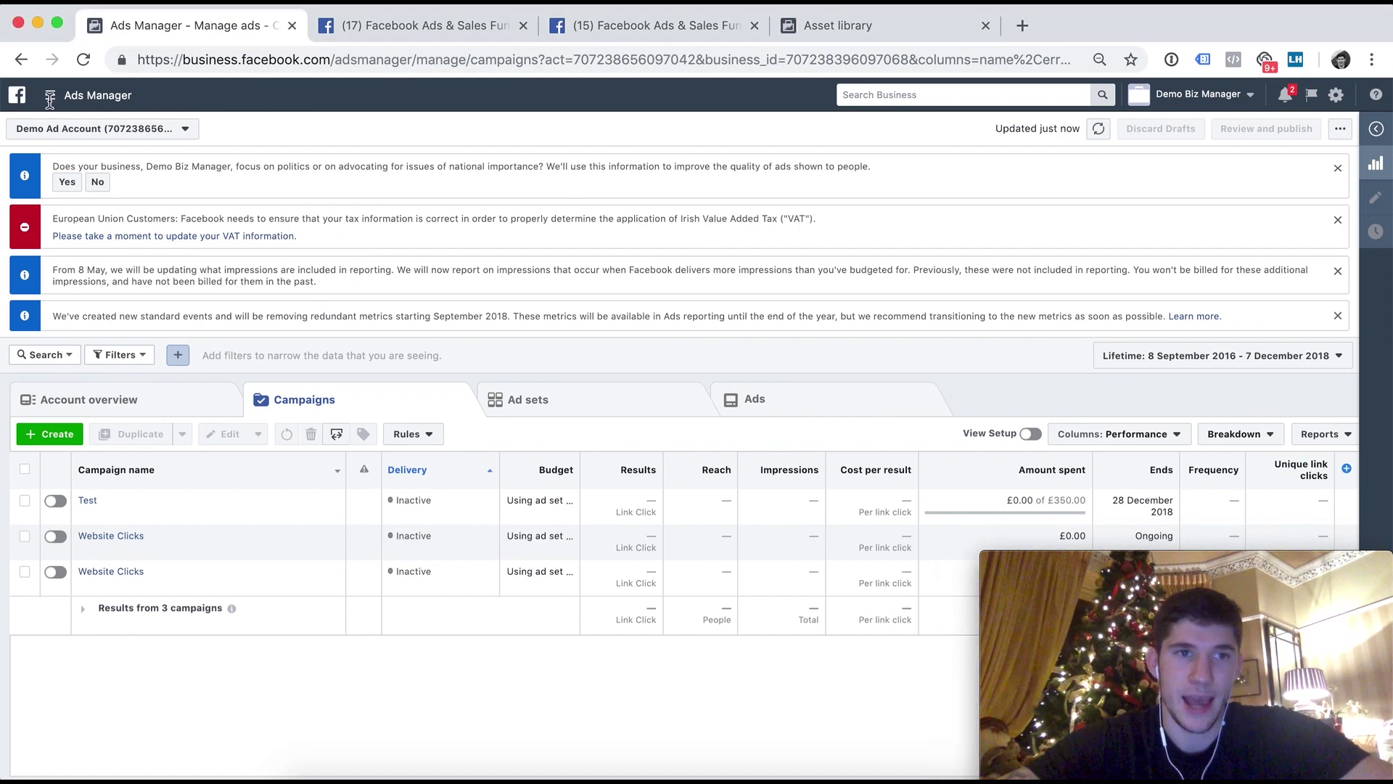
pyautogui.click(49, 102)
pyautogui.click(143, 471)
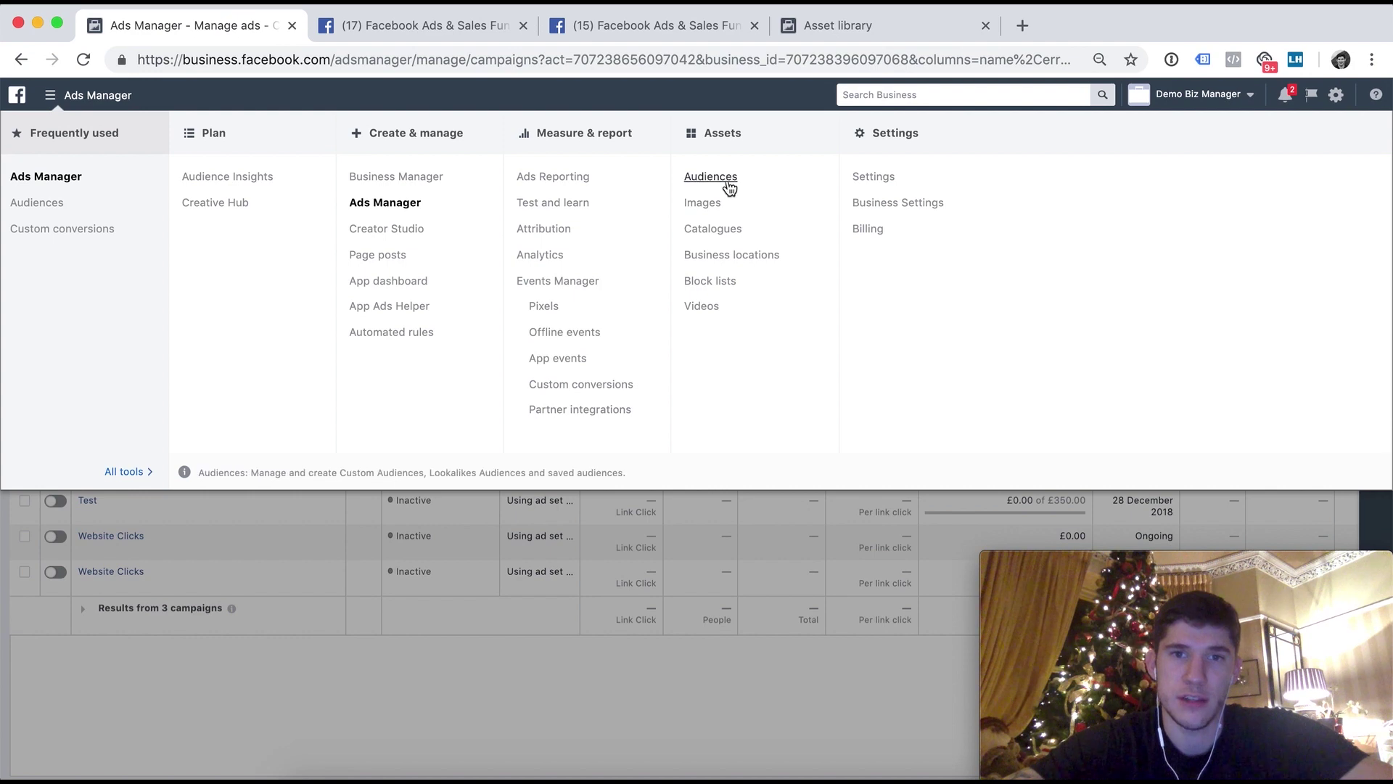
pyautogui.click(907, 24)
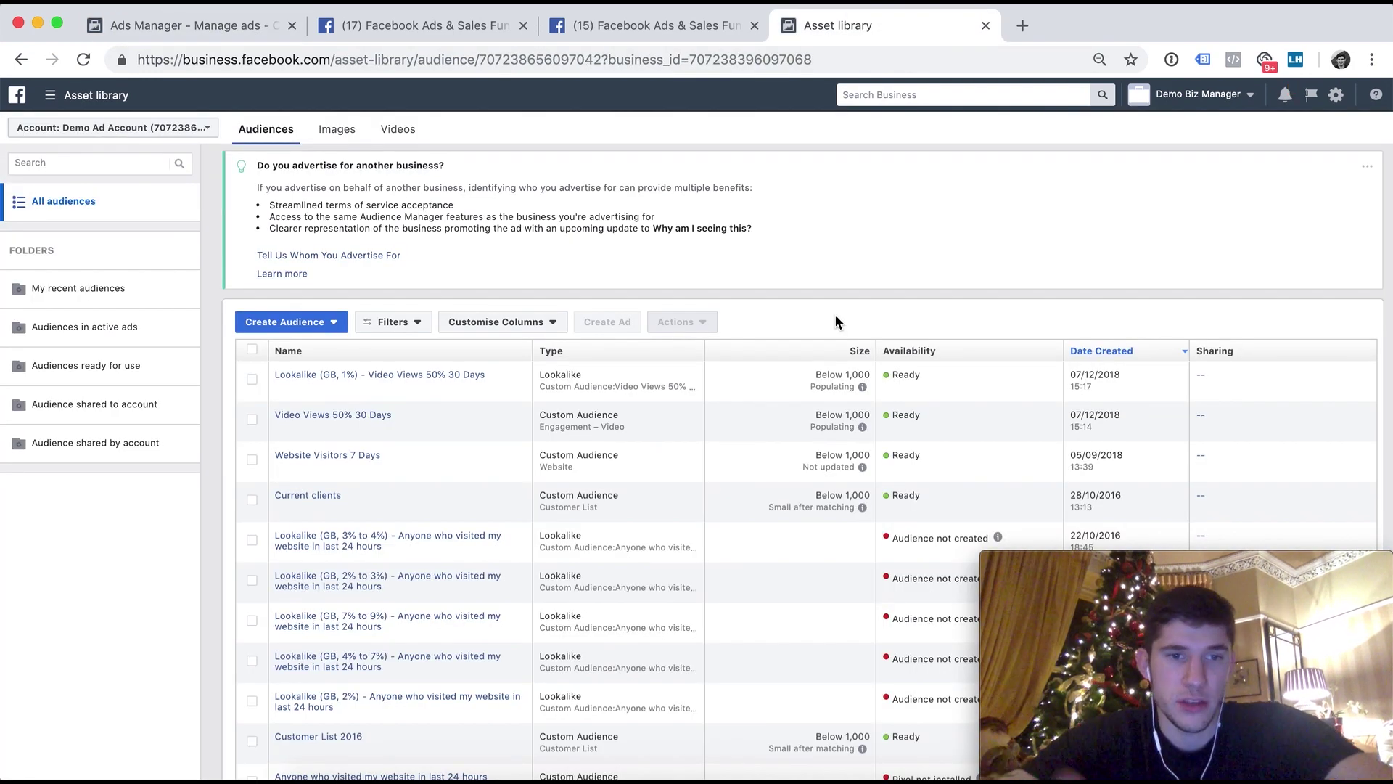
pyautogui.scroll(-3, 834, 322)
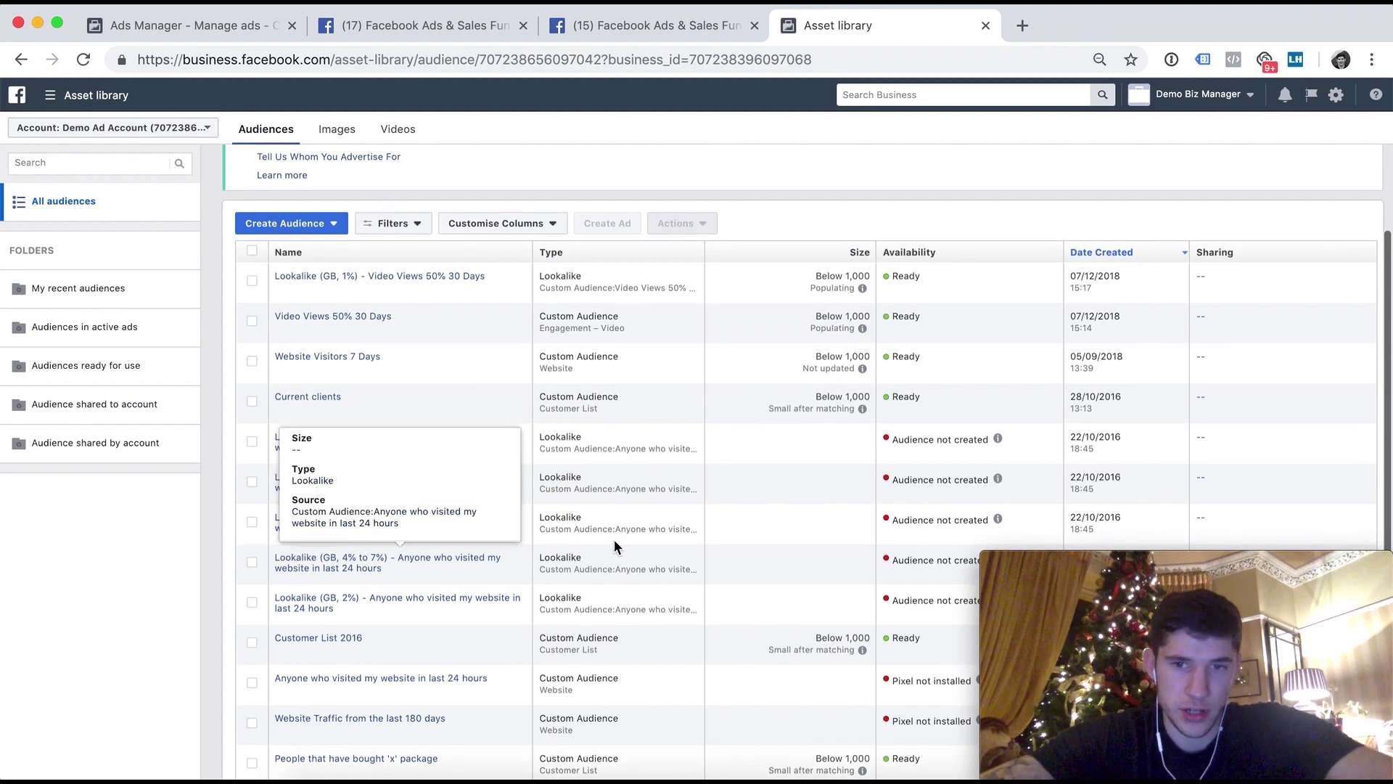
pyautogui.scroll(3, 654, 250)
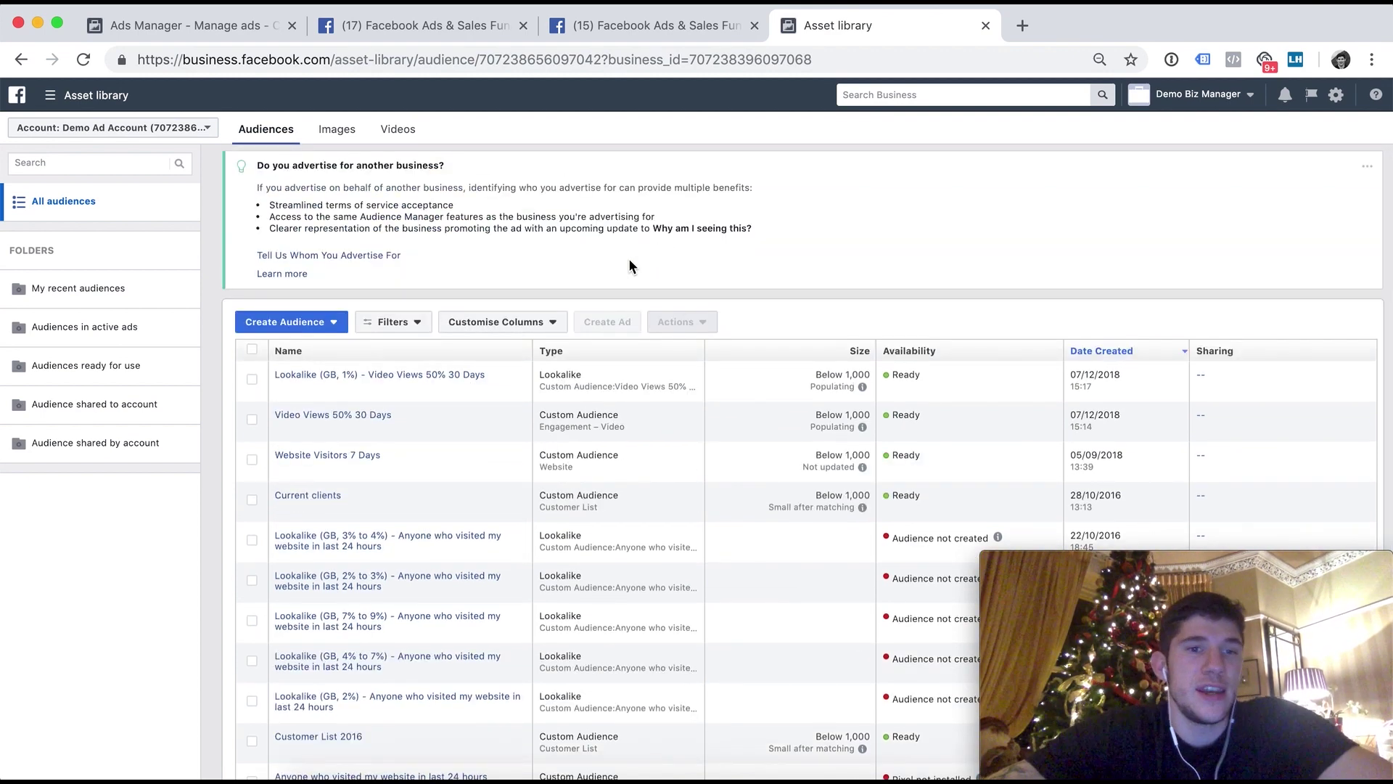
# Review the custom audience source types, the engagement sources and the engagement criteria offered for a Facebook Page
pyautogui.click(292, 324)
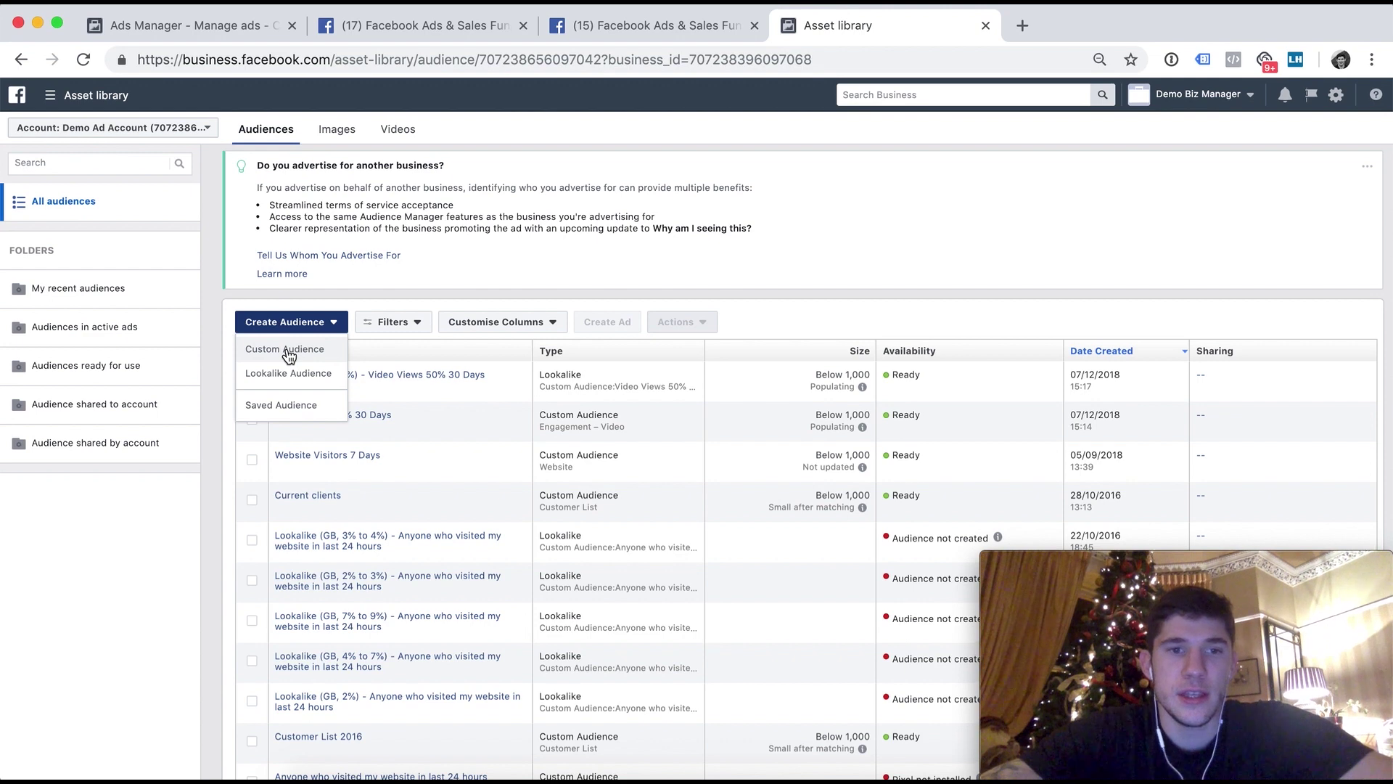
pyautogui.click(288, 351)
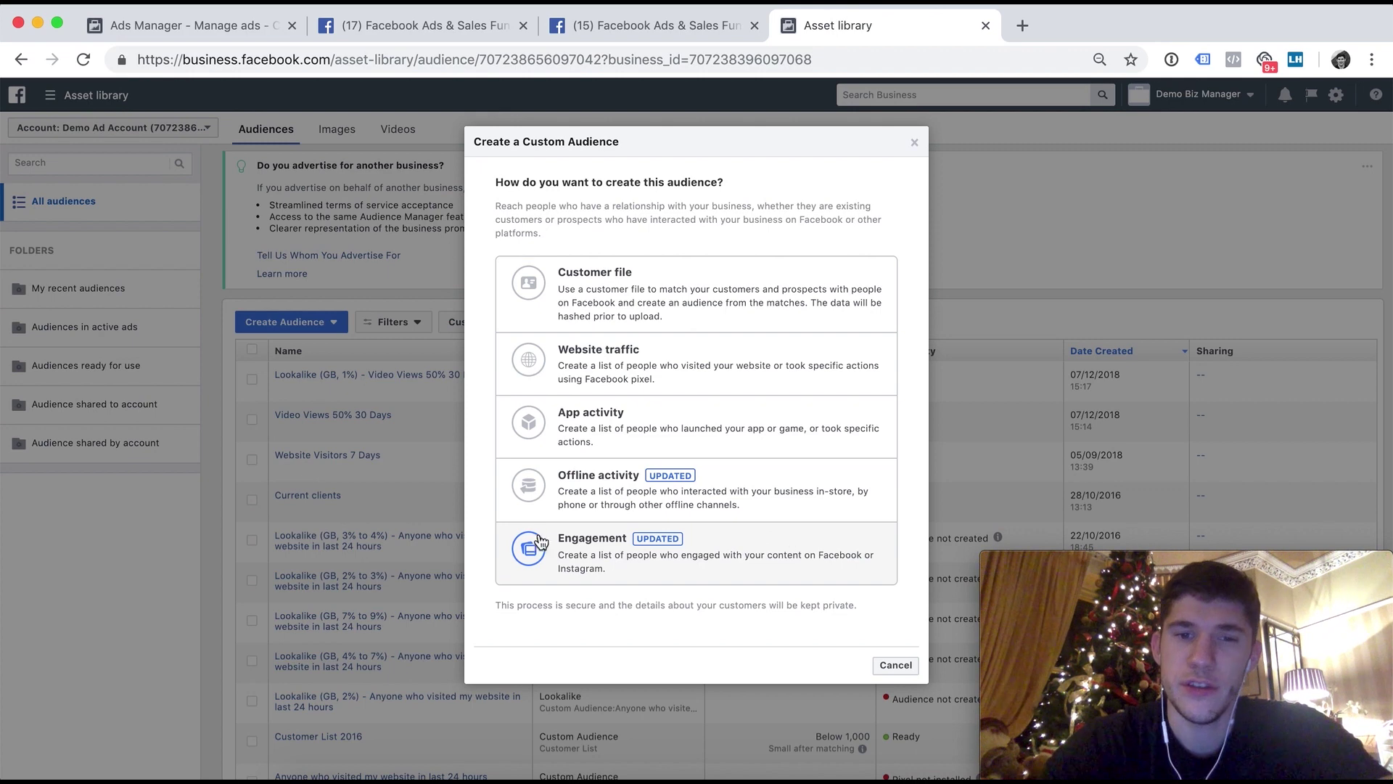
pyautogui.click(886, 570)
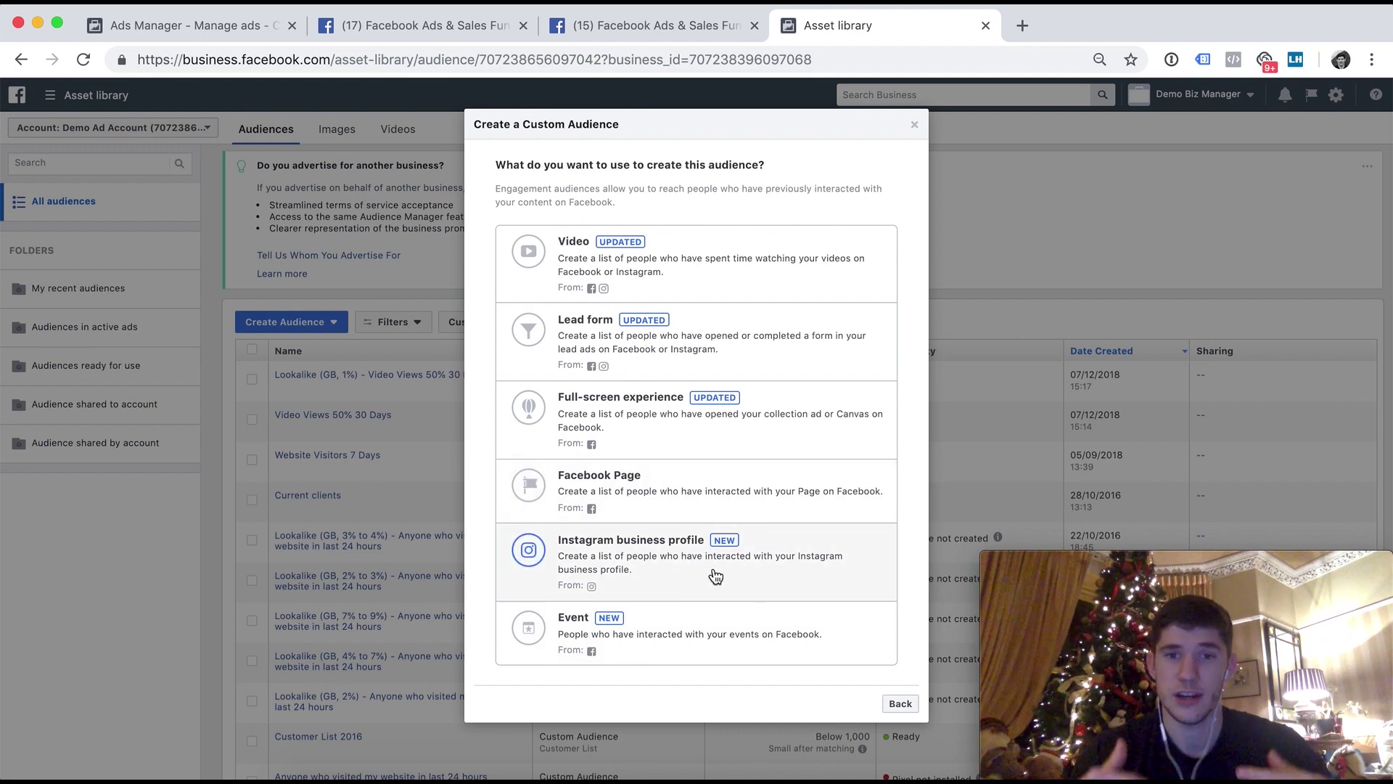
pyautogui.click(684, 498)
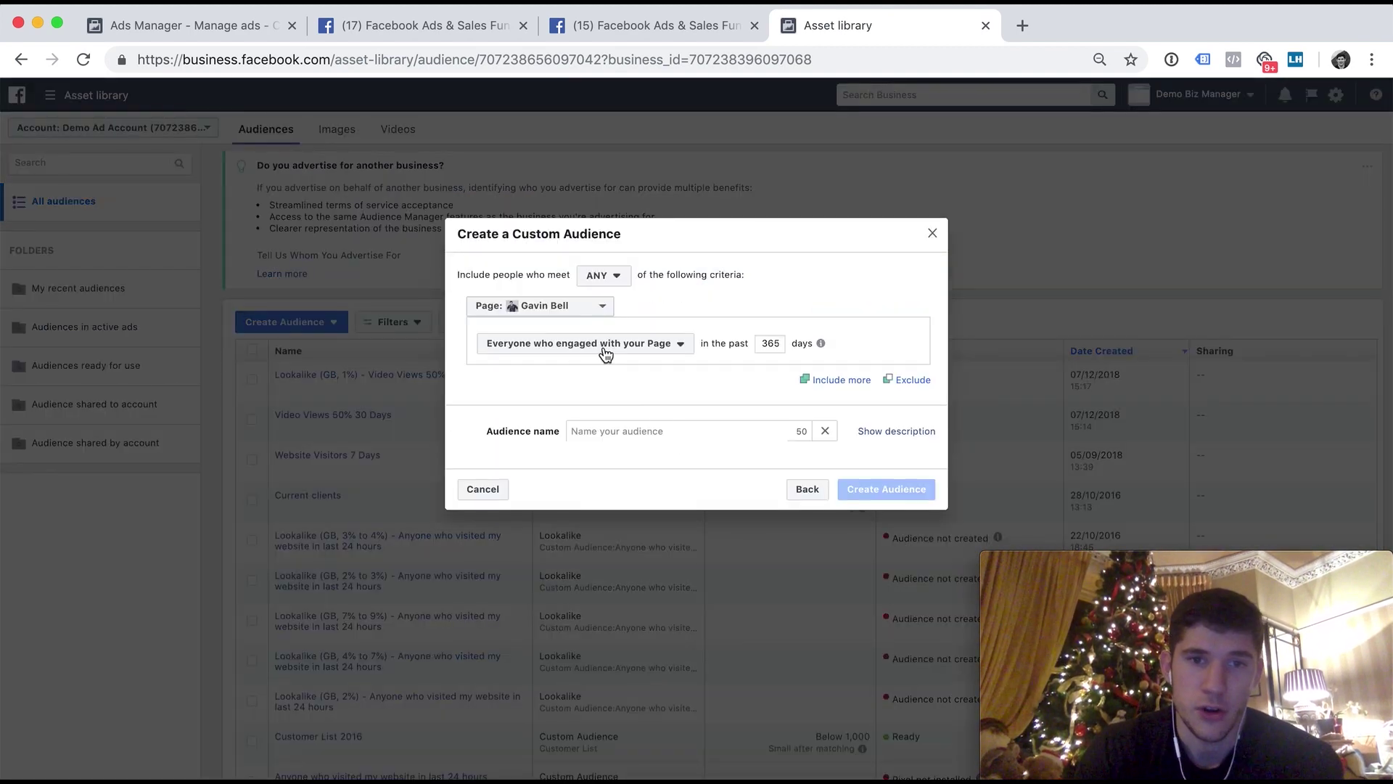
pyautogui.click(607, 346)
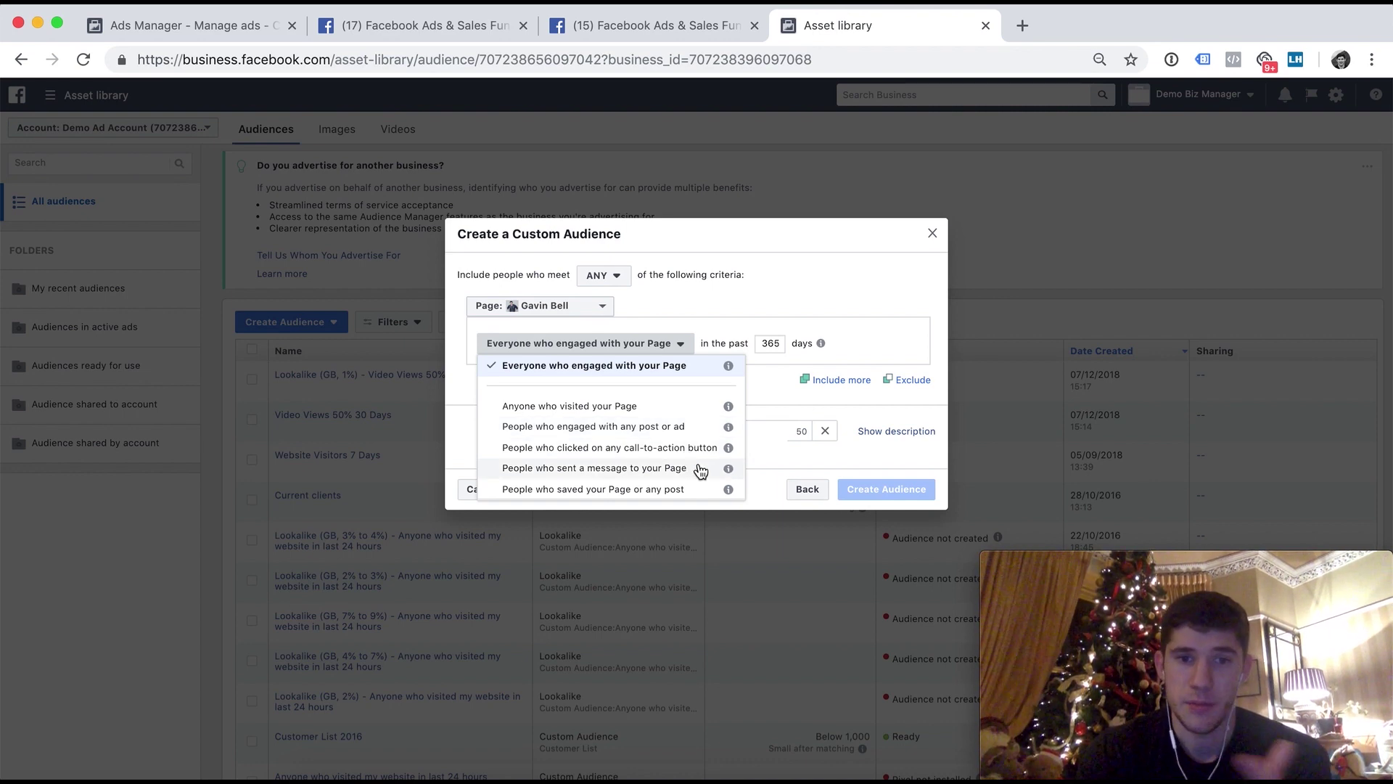
pyautogui.click(729, 296)
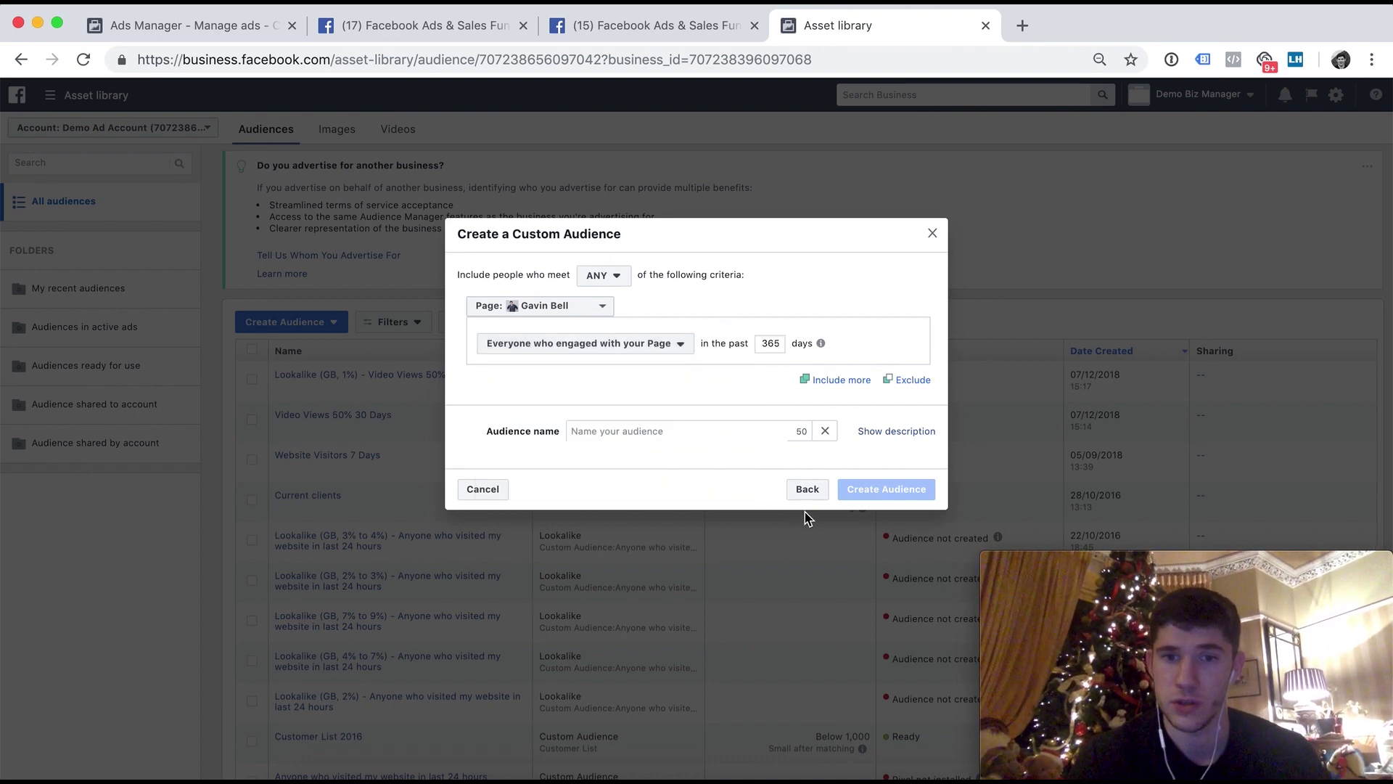
pyautogui.click(806, 489)
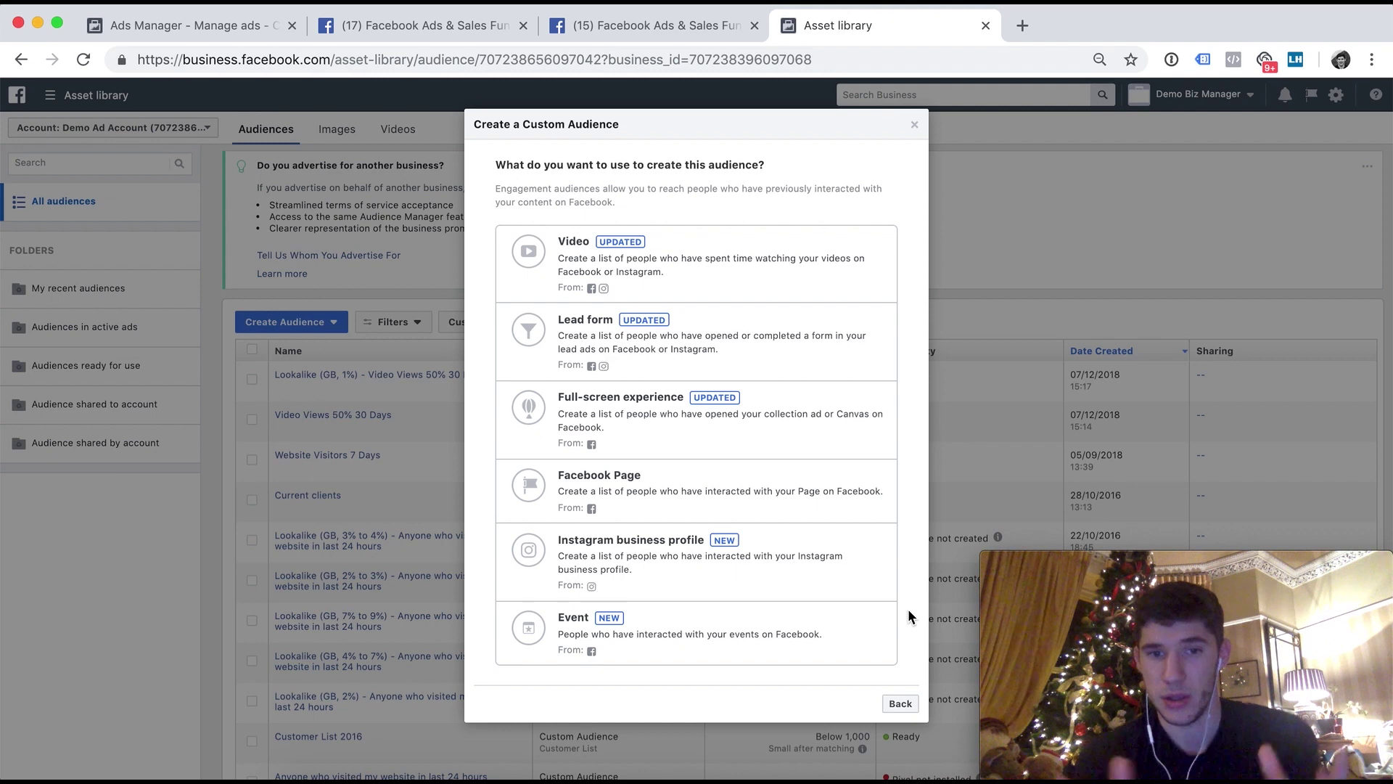
pyautogui.click(905, 705)
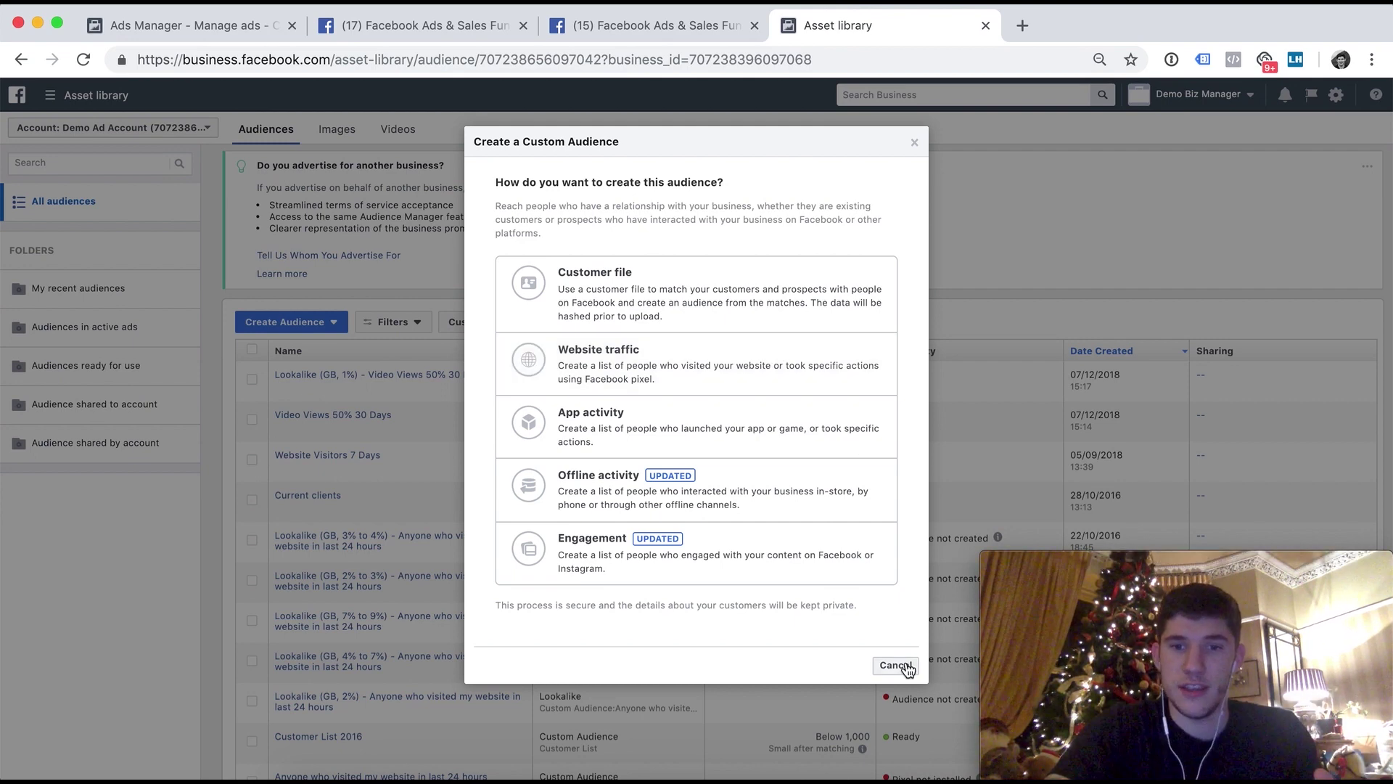
pyautogui.click(842, 579)
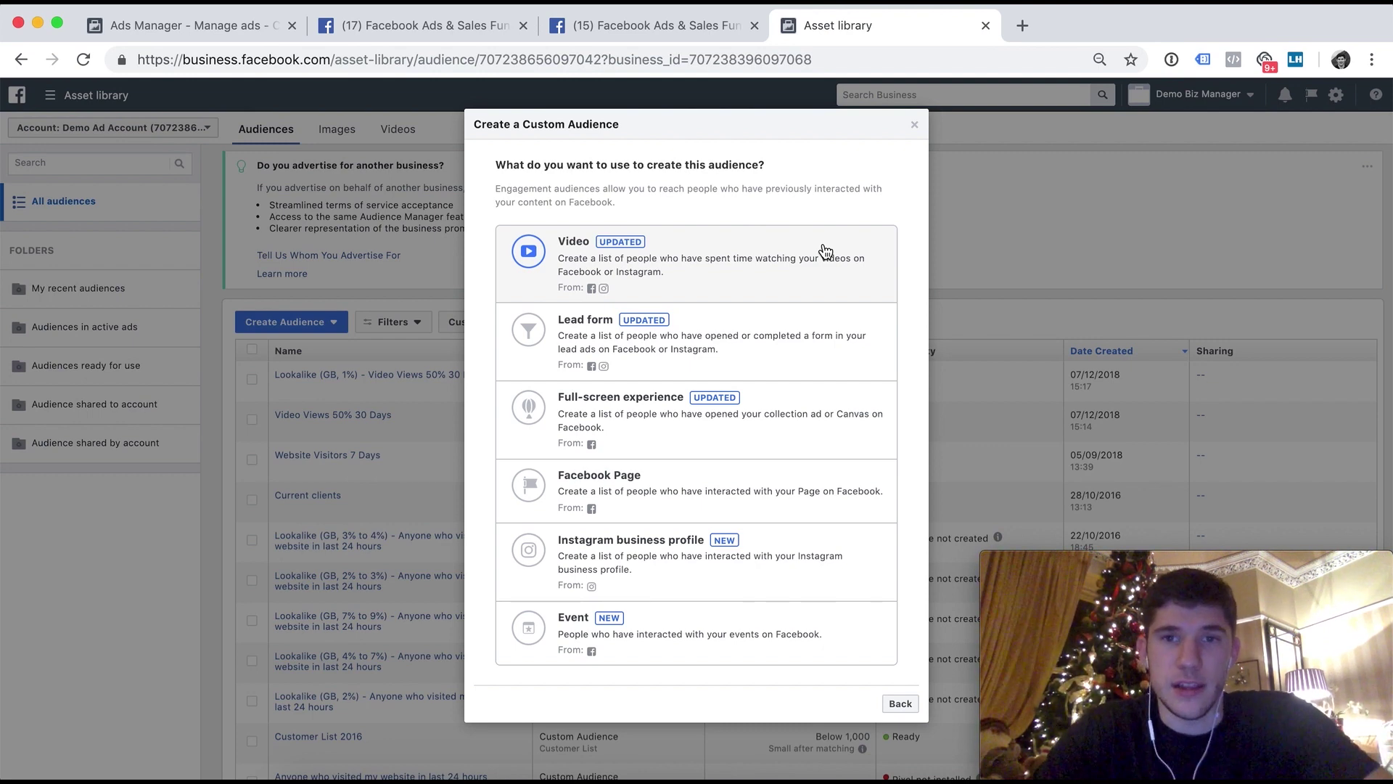
pyautogui.click(914, 126)
# Start a video engagement custom audience for people who have watched at 95% of your video
pyautogui.click(286, 322)
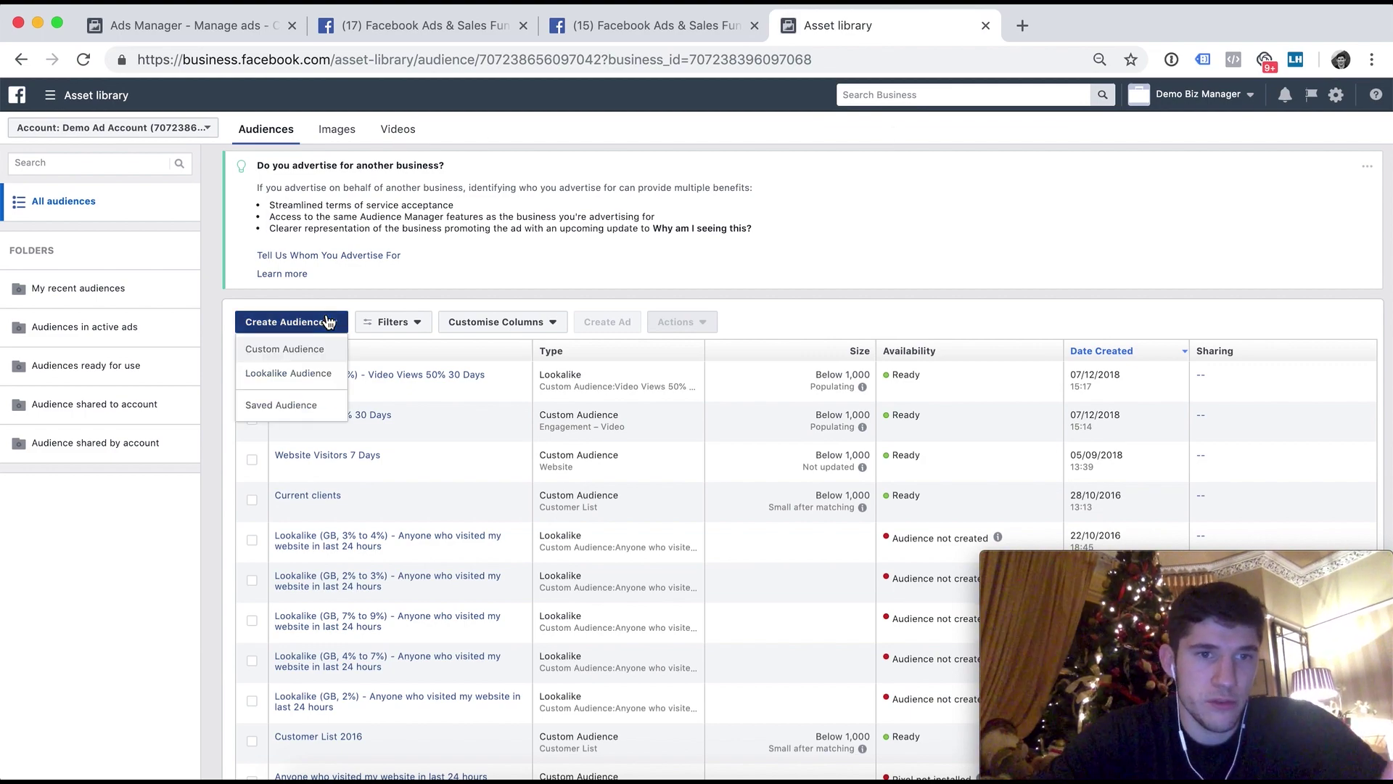
pyautogui.click(308, 353)
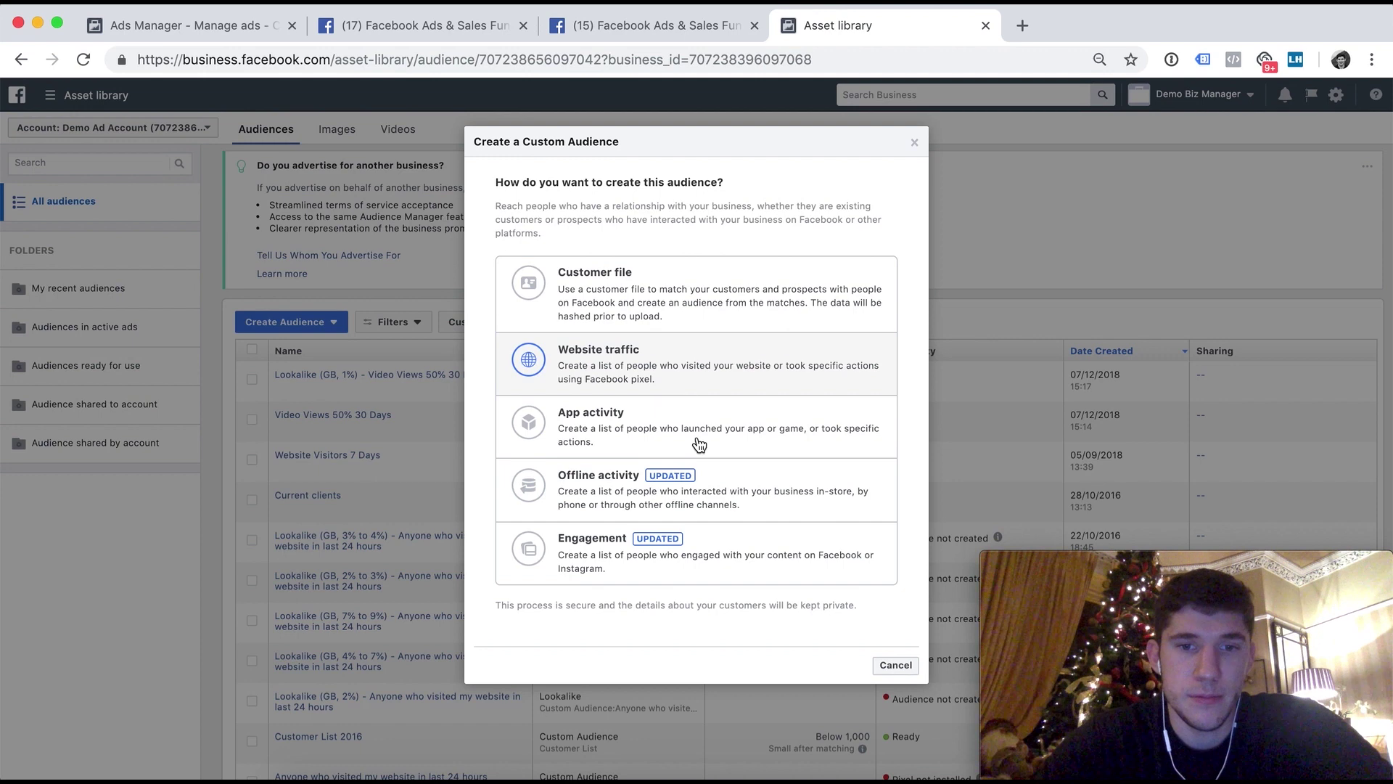
pyautogui.click(694, 549)
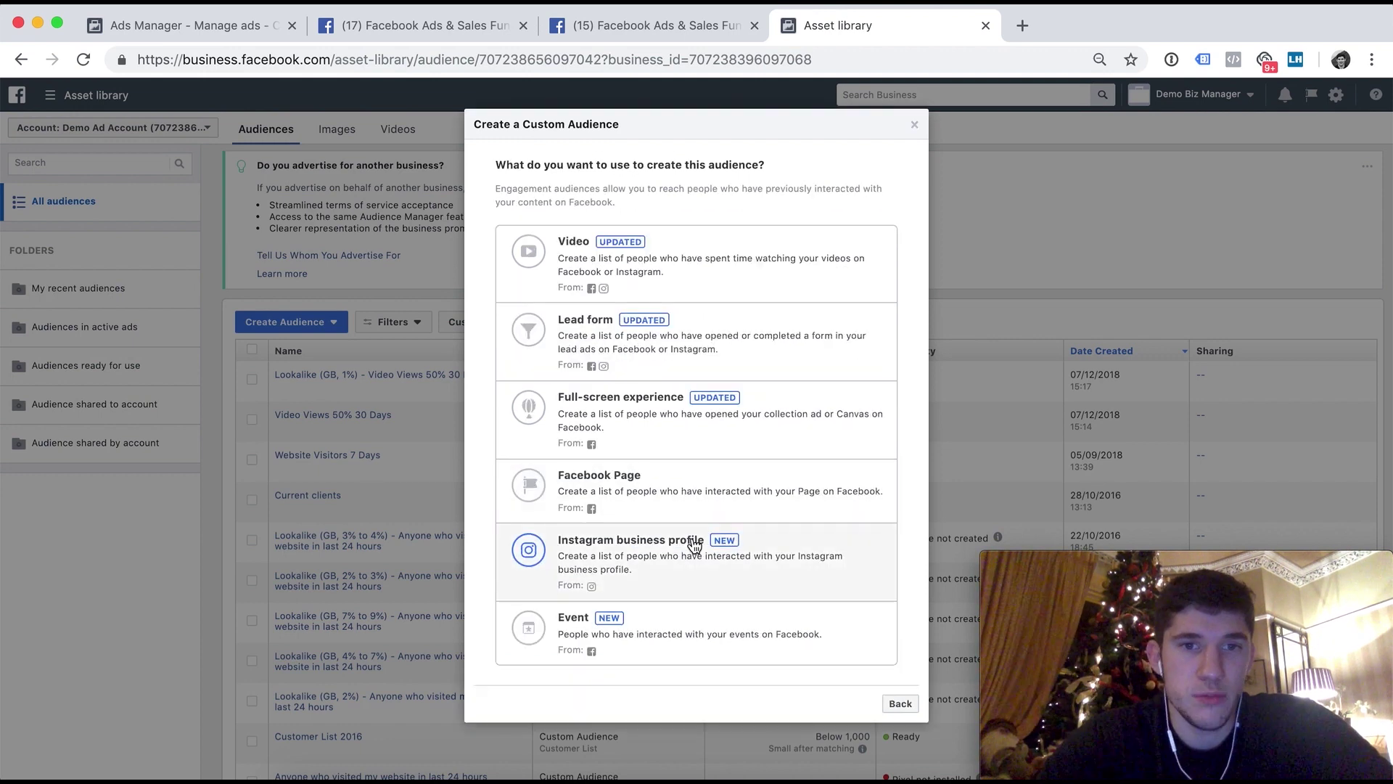
pyautogui.click(711, 281)
pyautogui.click(675, 291)
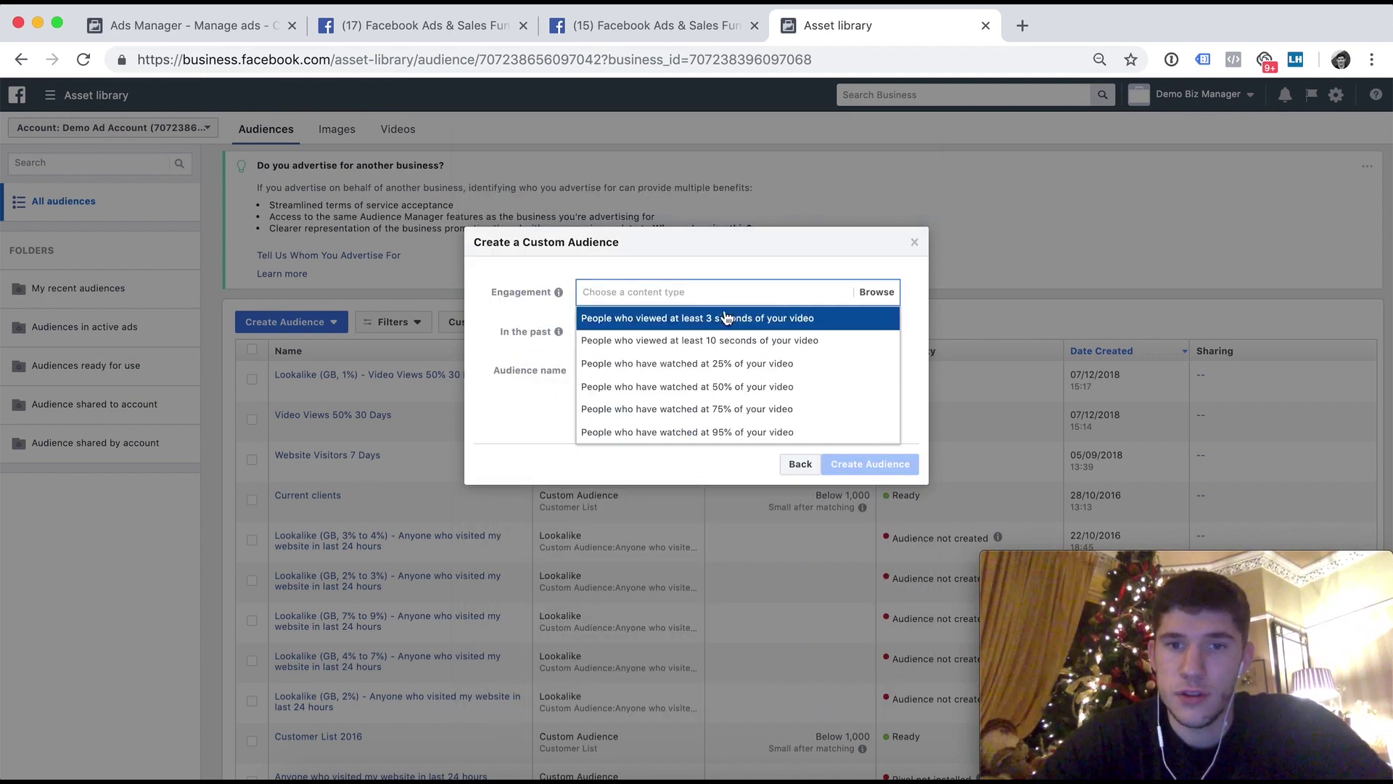
pyautogui.click(703, 431)
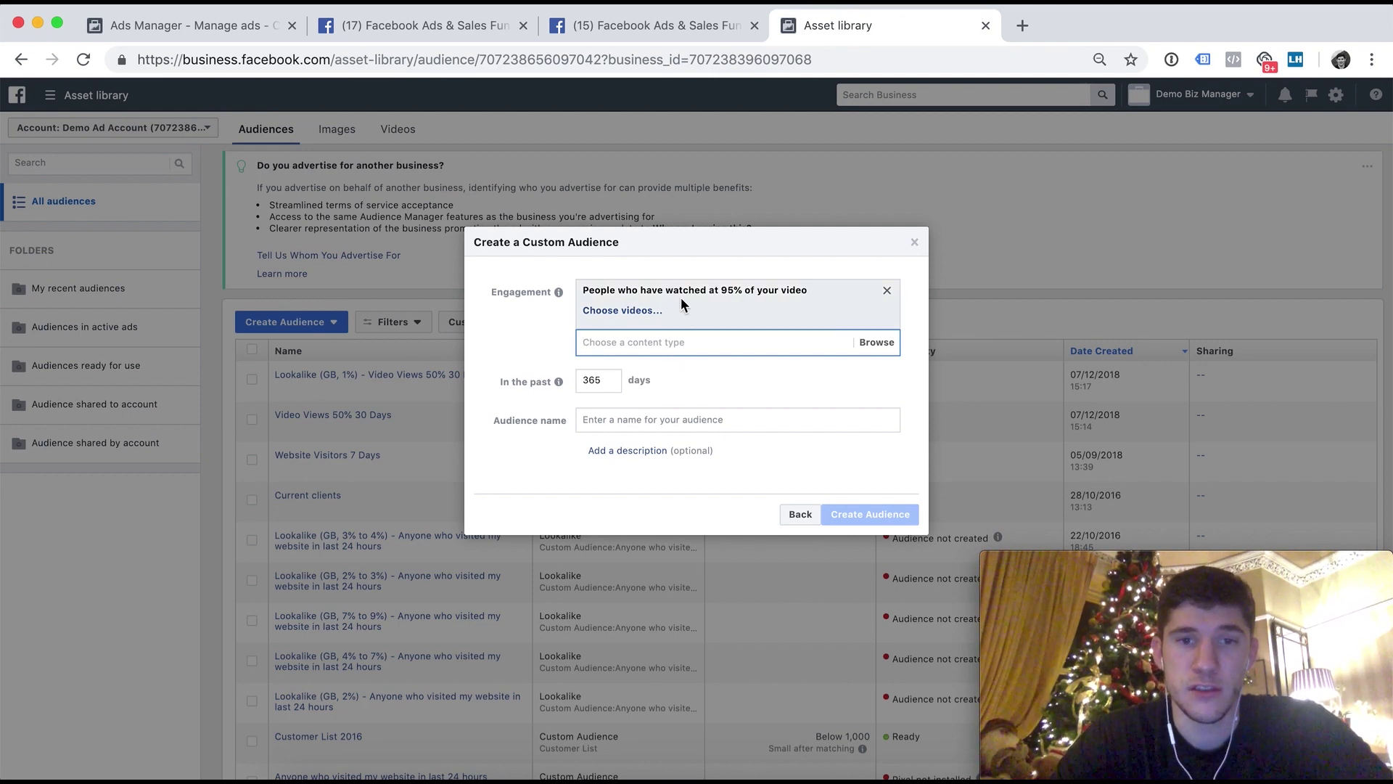
# Choose the Page videos "The companies that are going ...", "1 MINUTE BOOK REVIEW: Lost..." and "Facebook Video Ad 1.mp4" as the audience's source videos
pyautogui.click(648, 312)
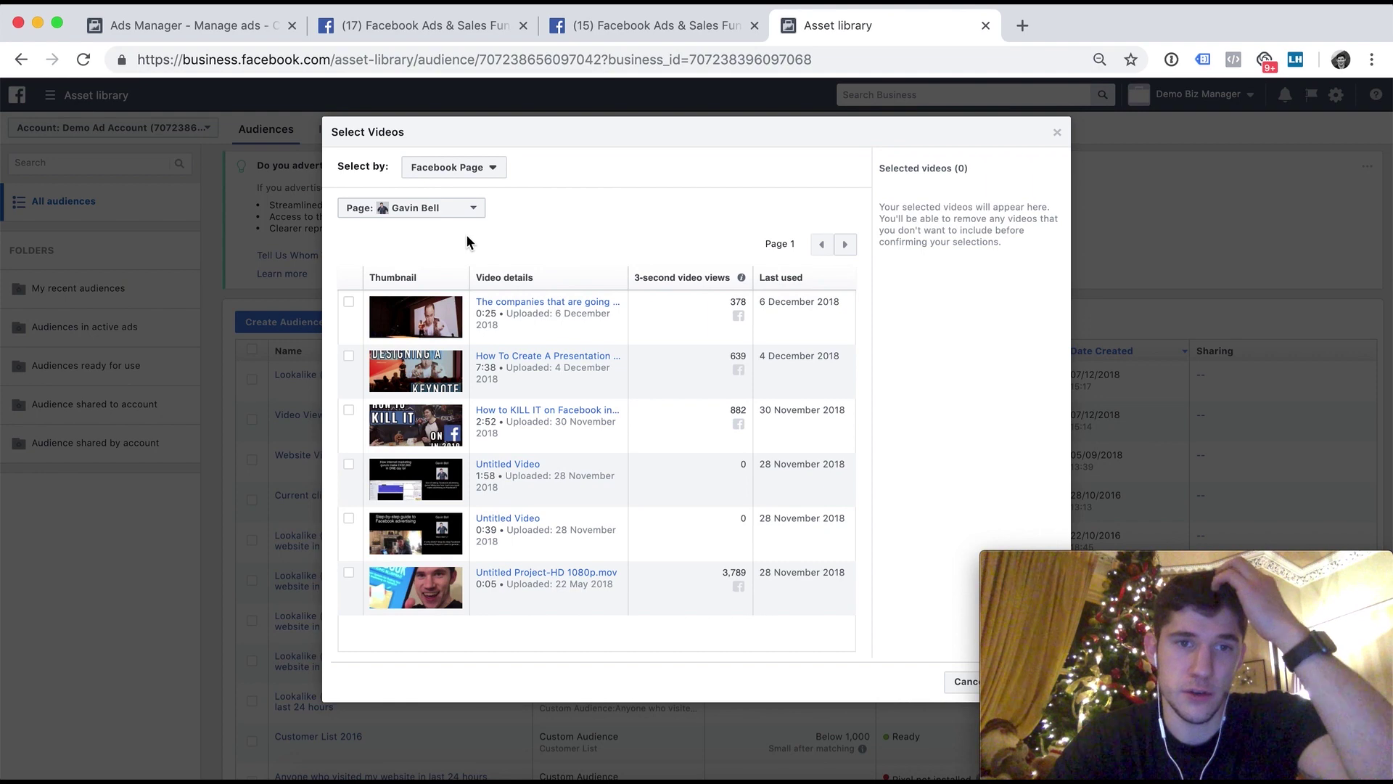
pyautogui.click(348, 301)
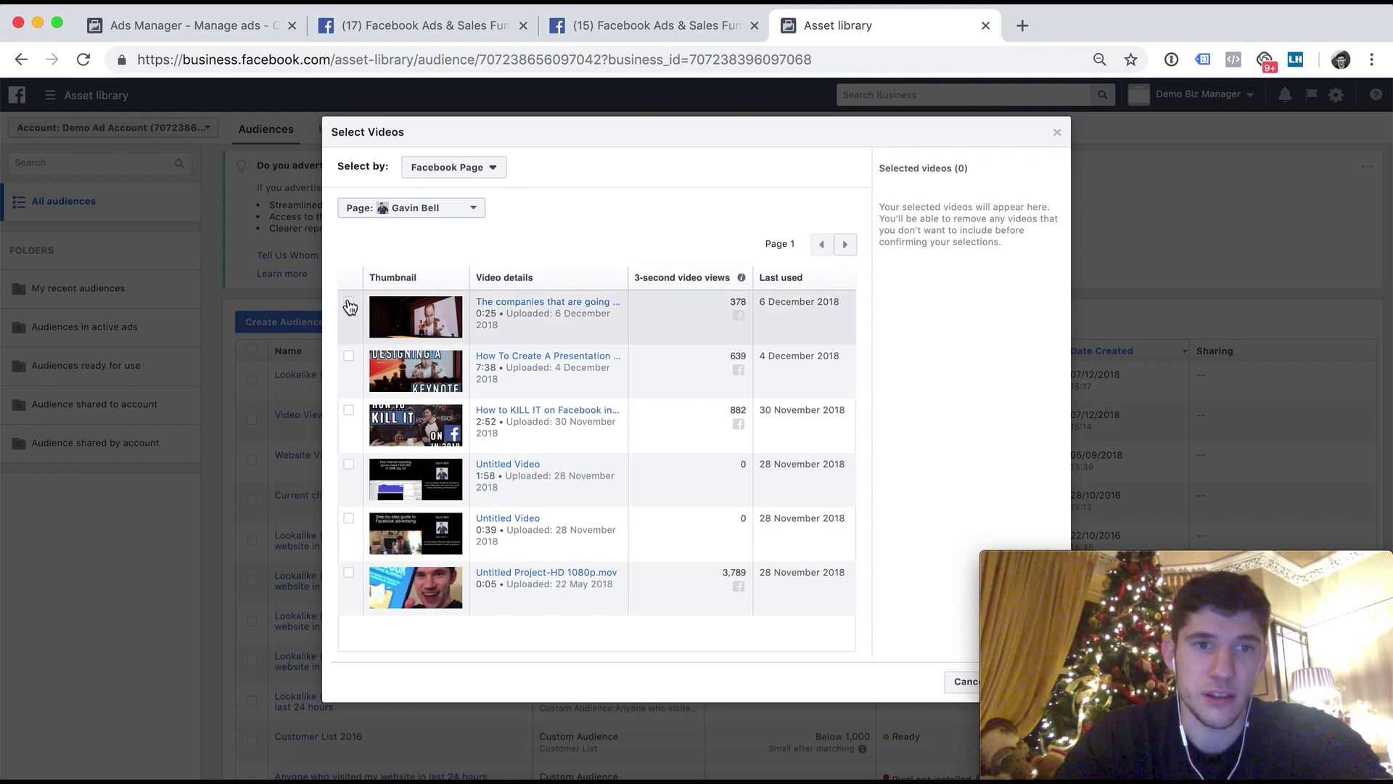
pyautogui.click(844, 245)
pyautogui.click(845, 244)
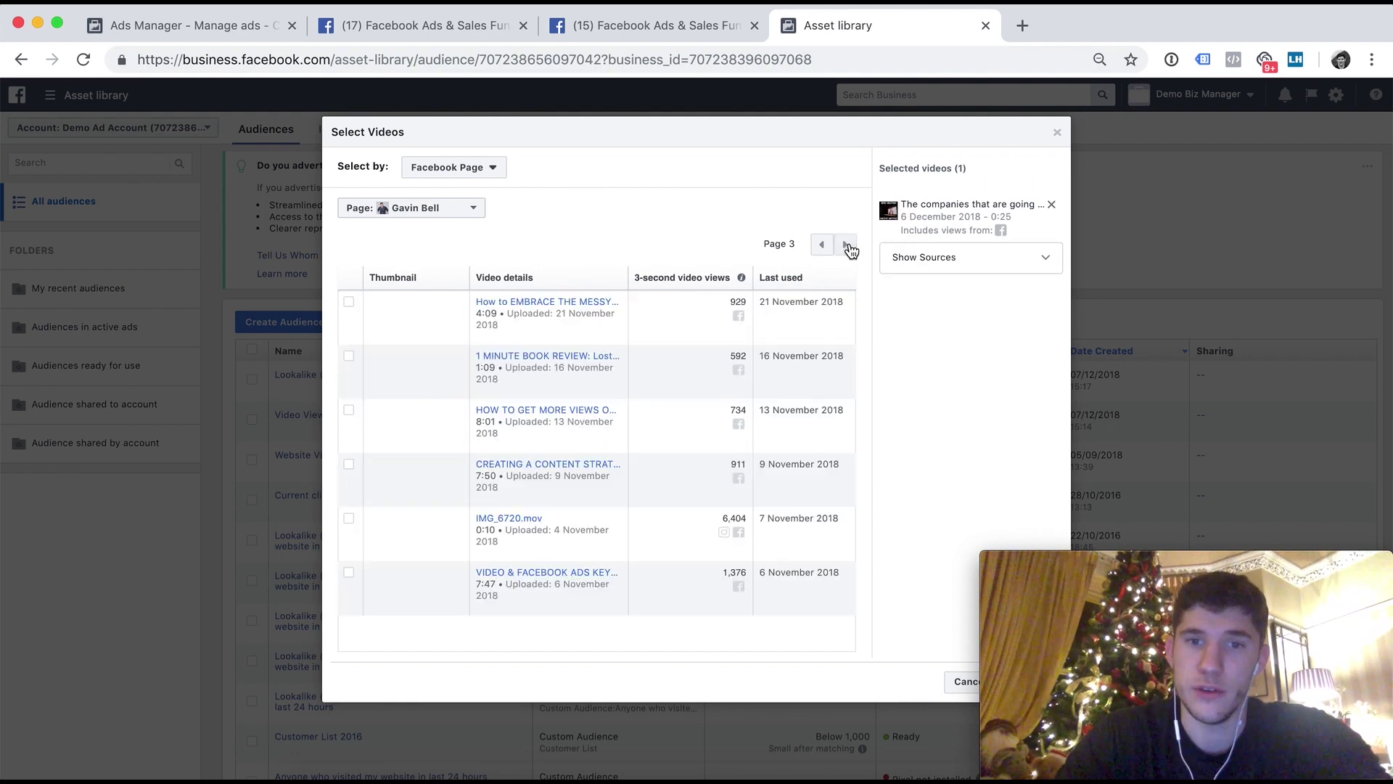
pyautogui.click(349, 356)
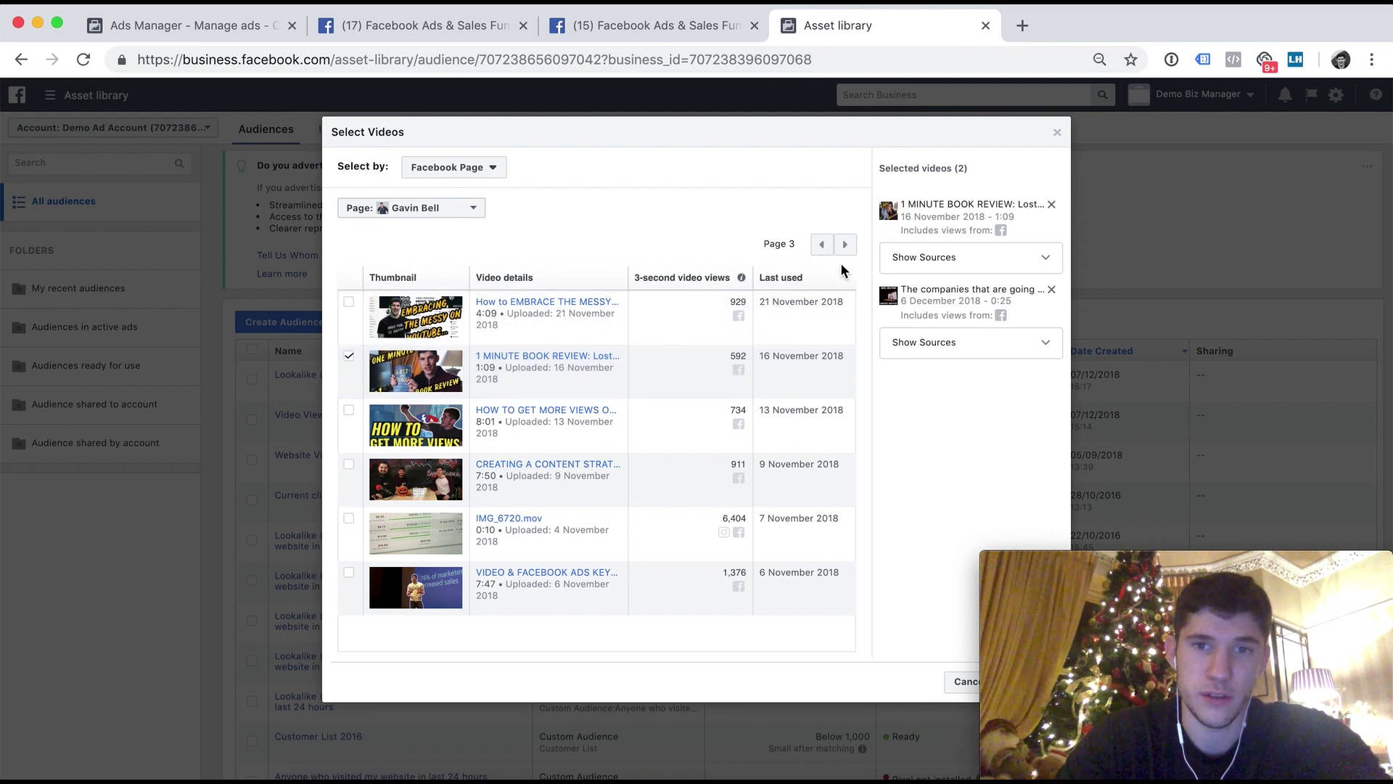
pyautogui.click(844, 244)
pyautogui.click(844, 245)
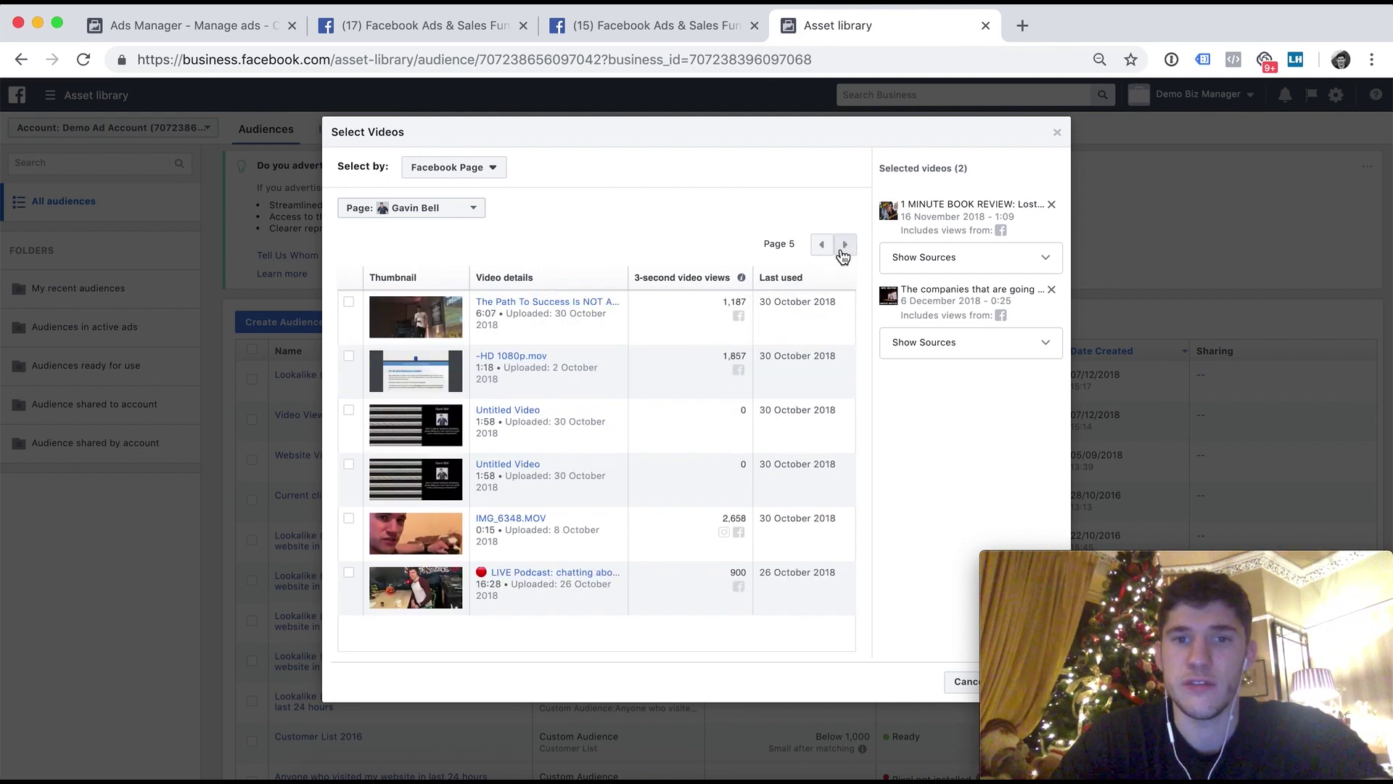
pyautogui.click(847, 246)
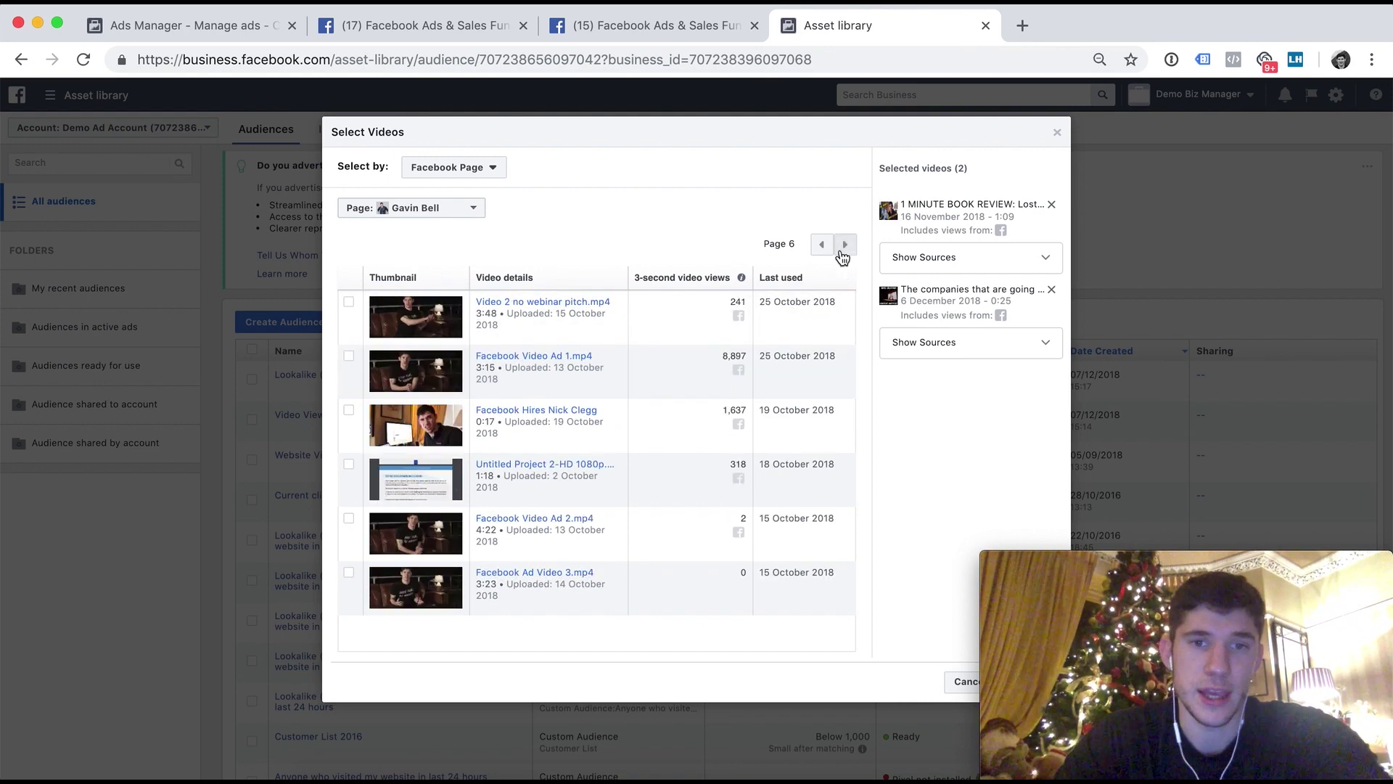
pyautogui.click(349, 359)
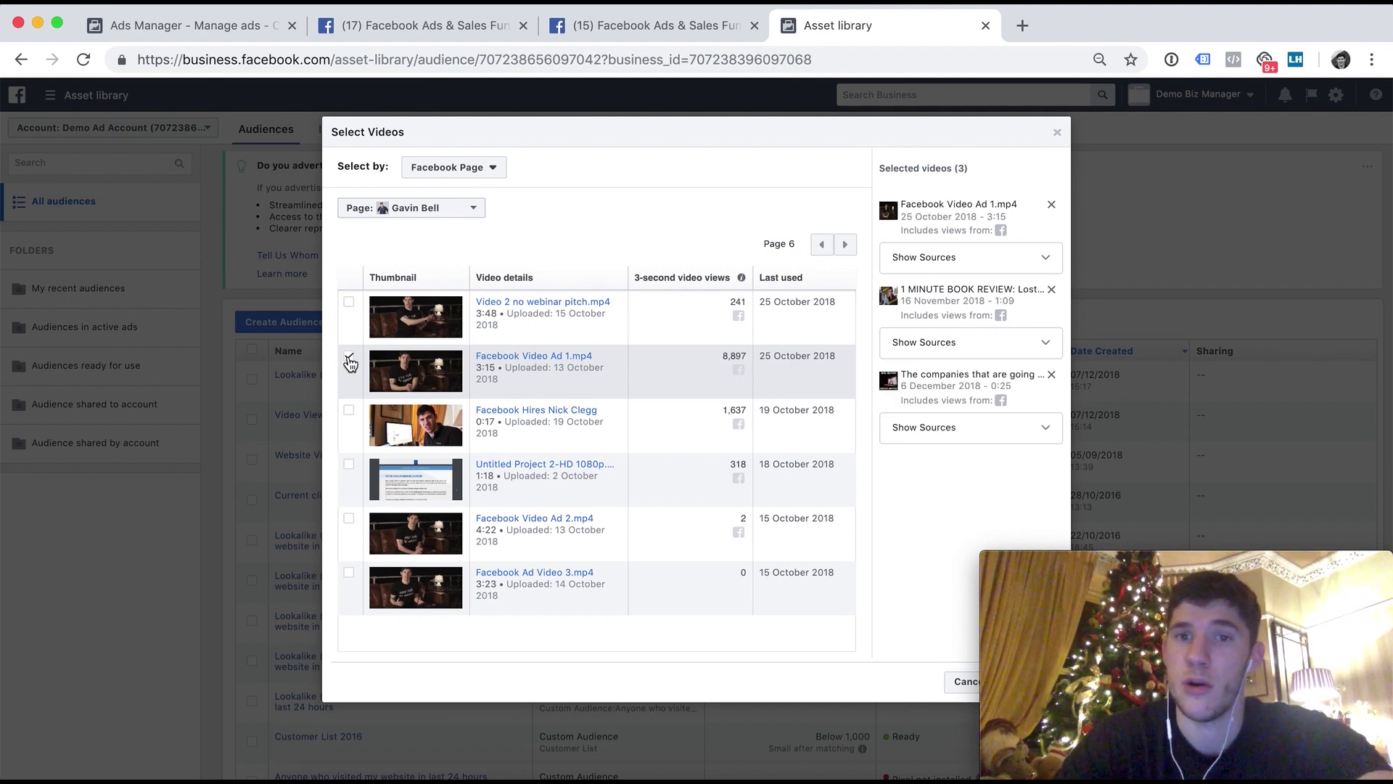
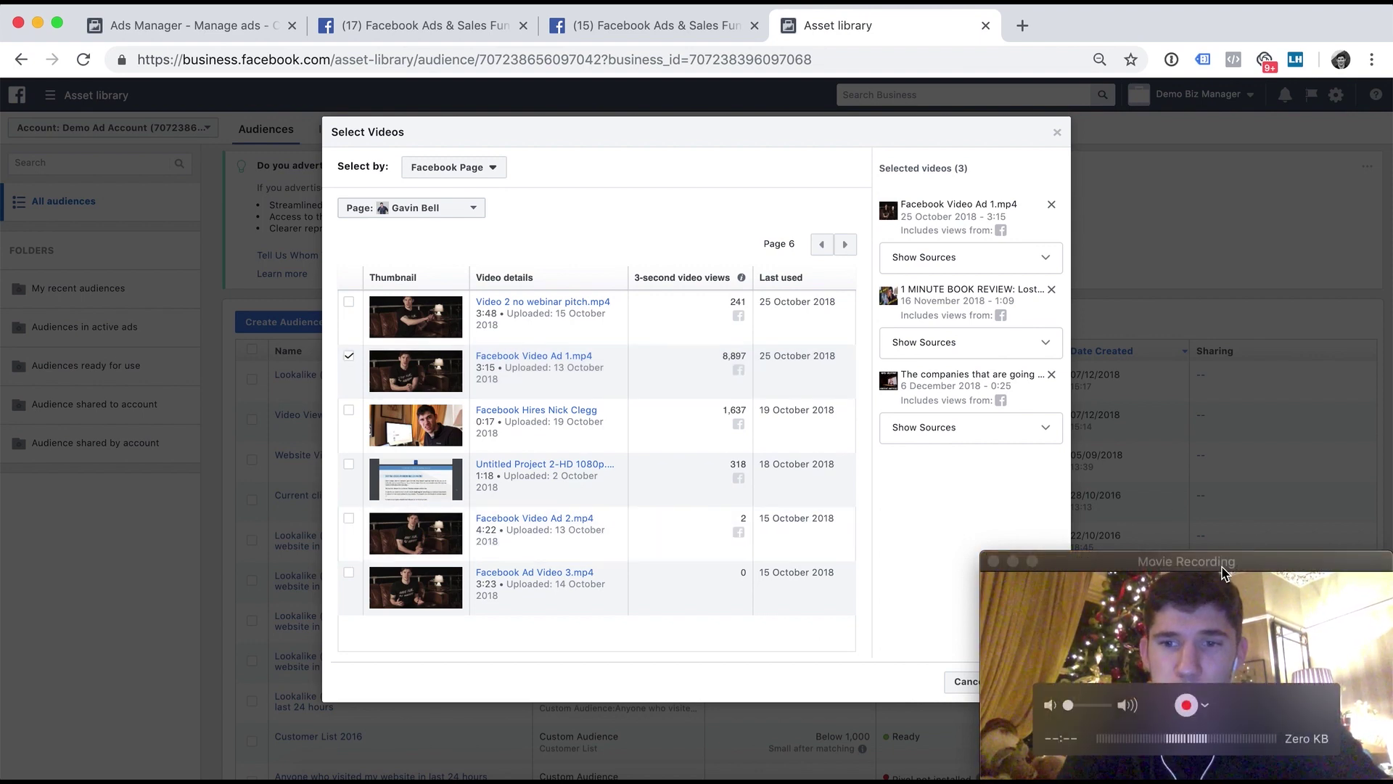
pyautogui.moveTo(1059, 639); pyautogui.dragTo(1094, 131)
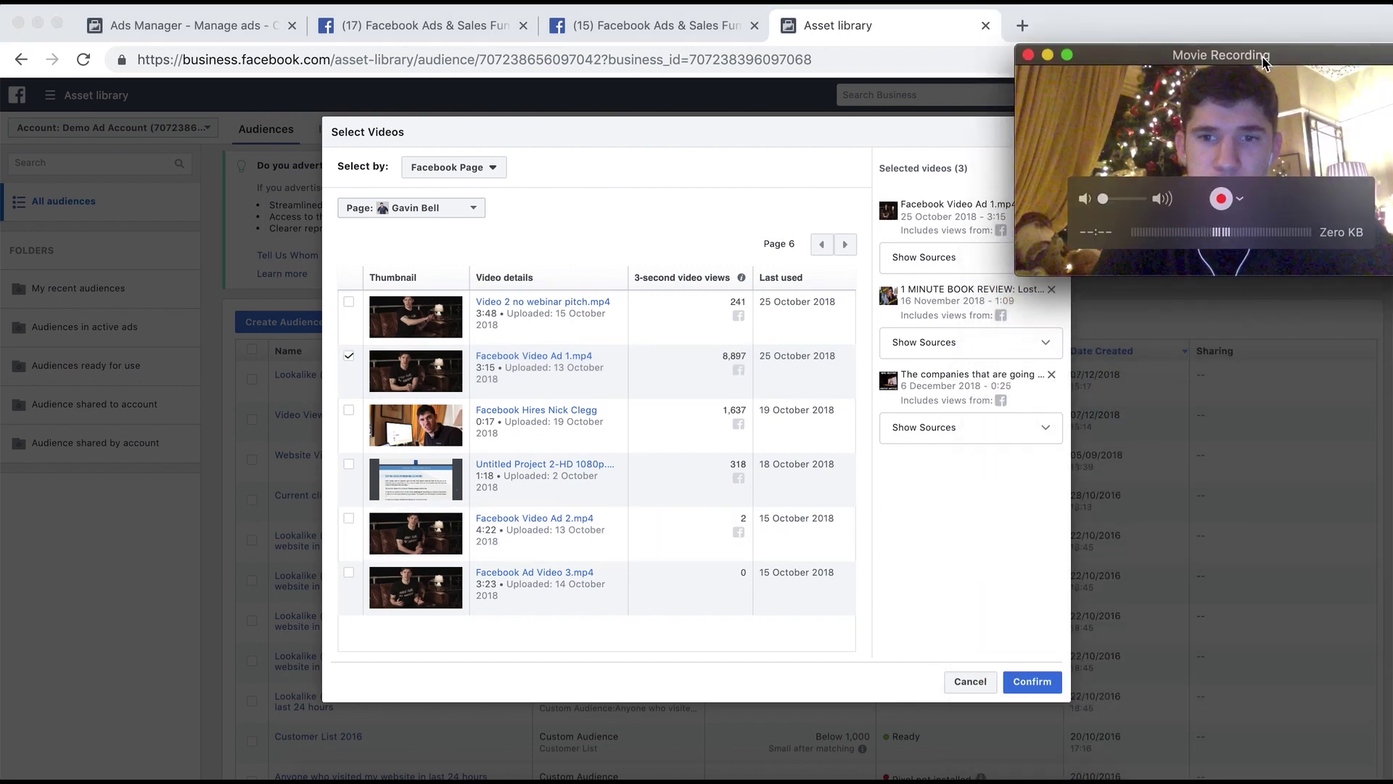
pyautogui.click(1032, 681)
pyautogui.moveTo(1103, 65); pyautogui.dragTo(1081, 573)
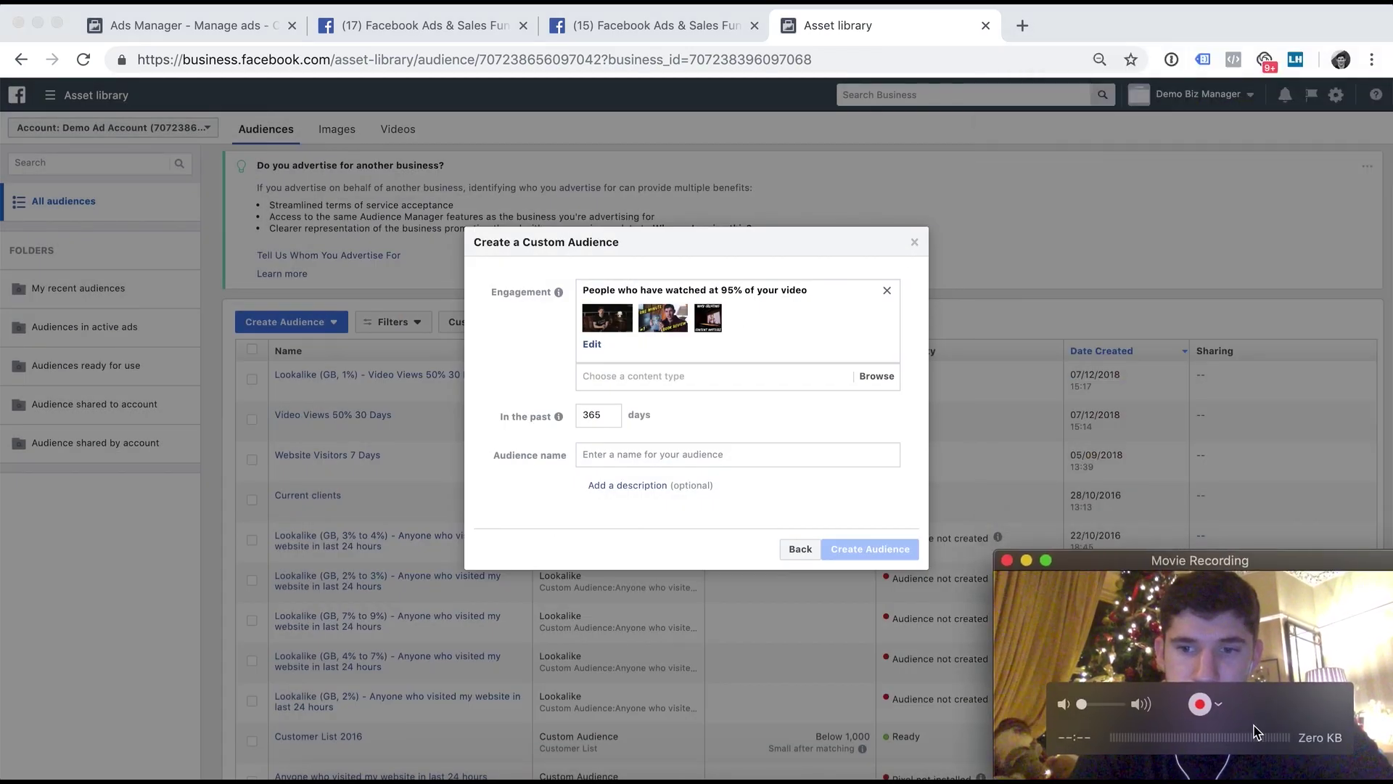
# Set the audience's time window to the past 365 days and name it "95% Videos in 365 Days"
pyautogui.click(617, 413)
pyautogui.doubleClick(613, 414)
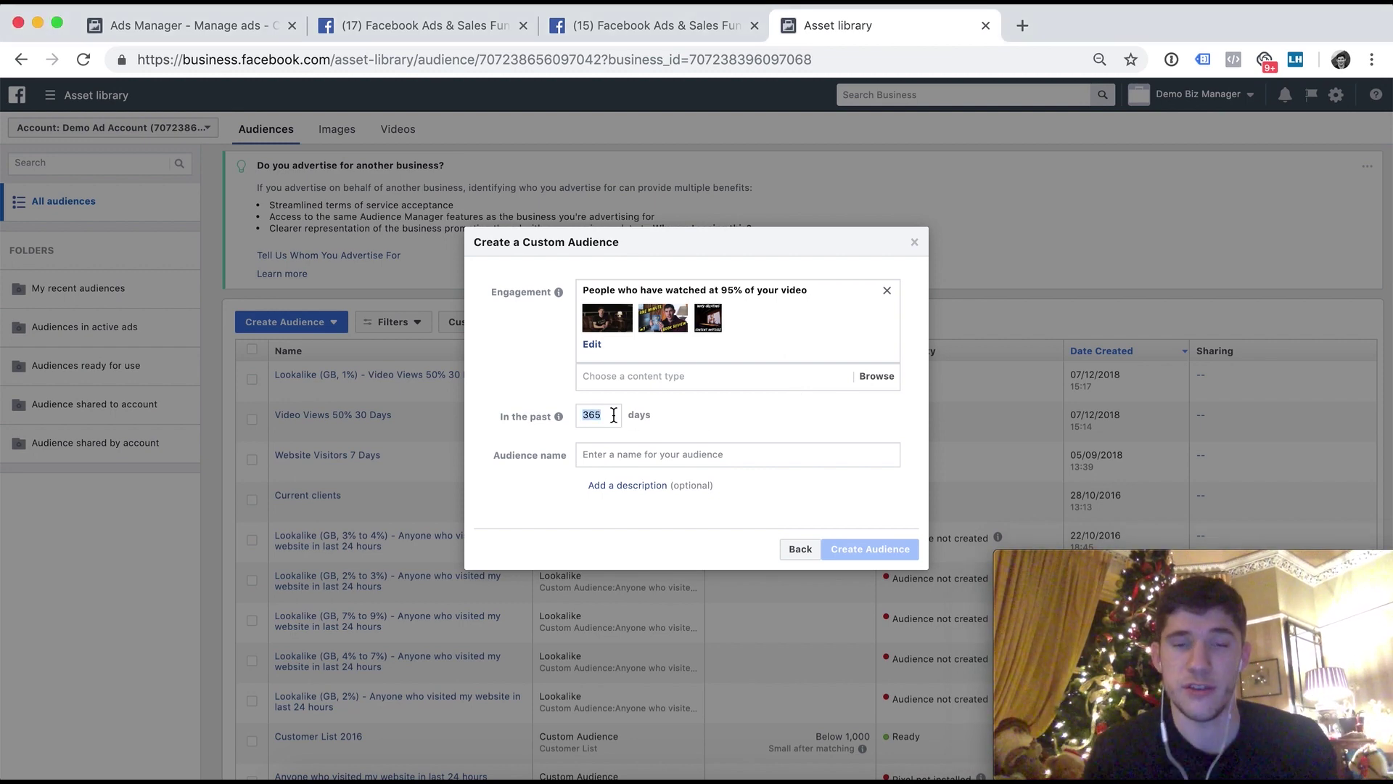
pyautogui.write('1')
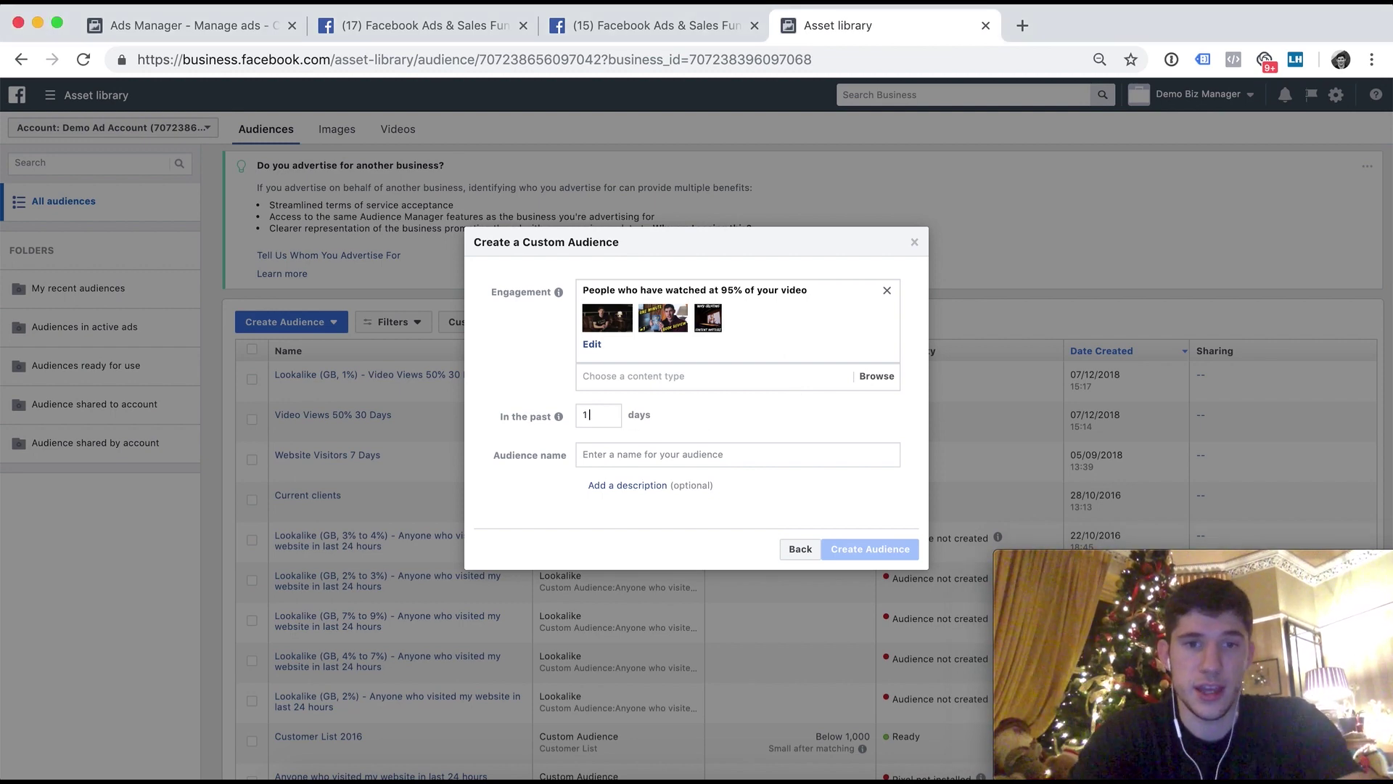
pyautogui.press('BackSpace')
pyautogui.write('365')
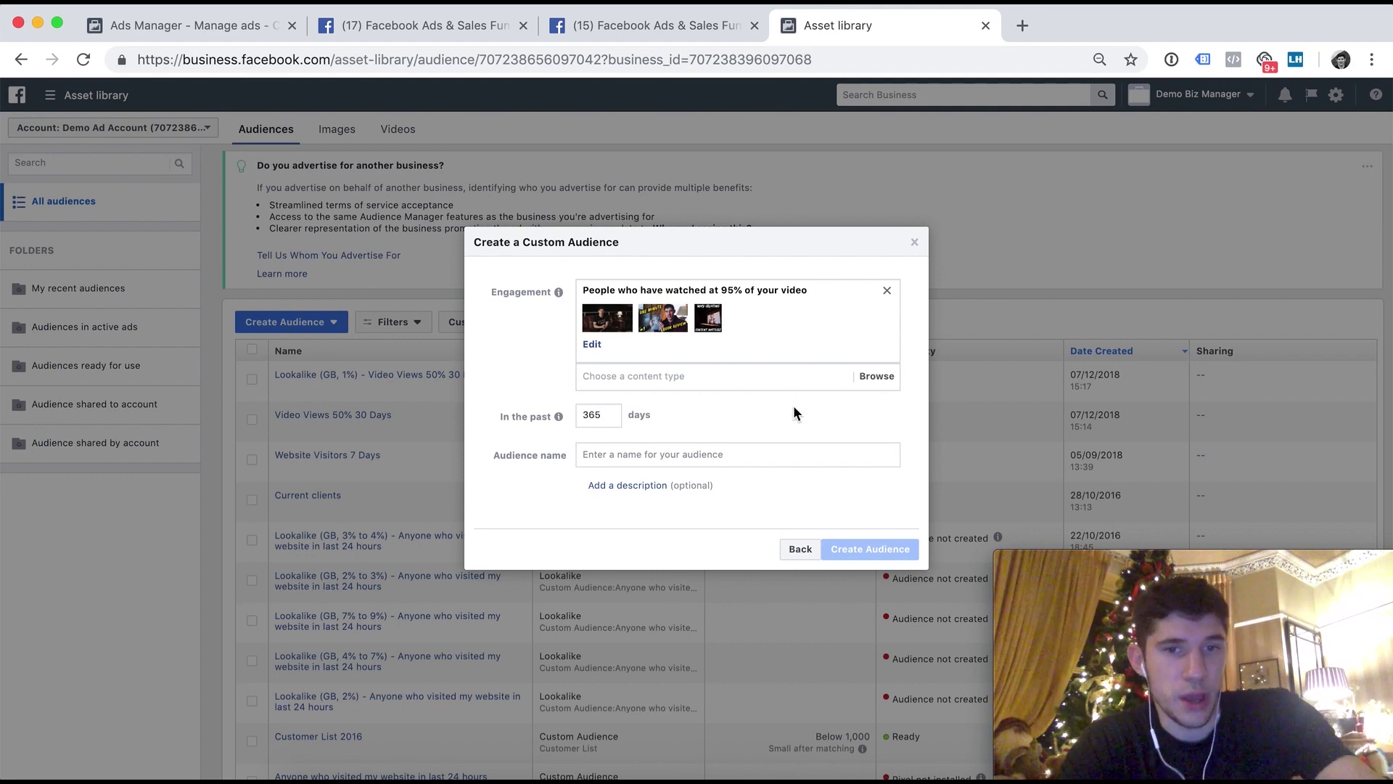
pyautogui.click(797, 449)
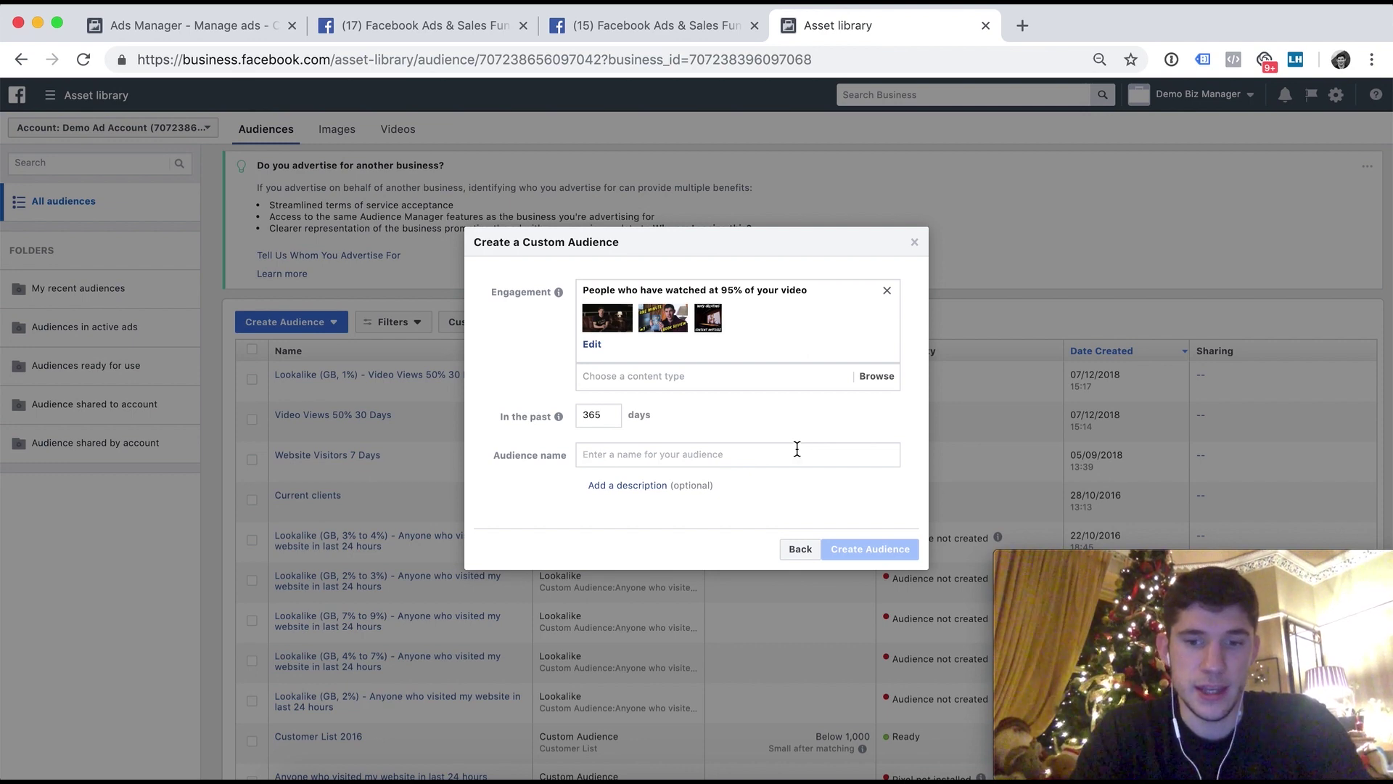
pyautogui.write('95% Videos')
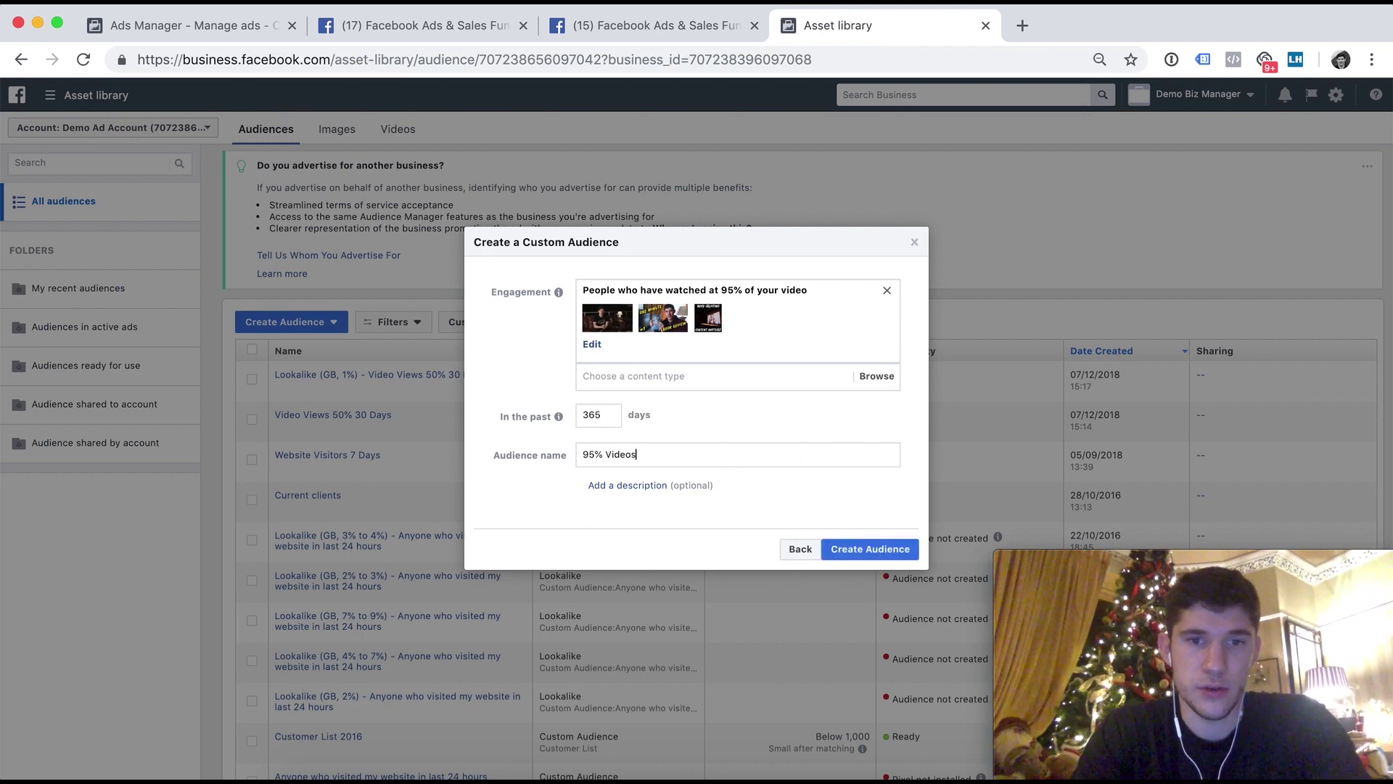
pyautogui.write(' in 365 Days')
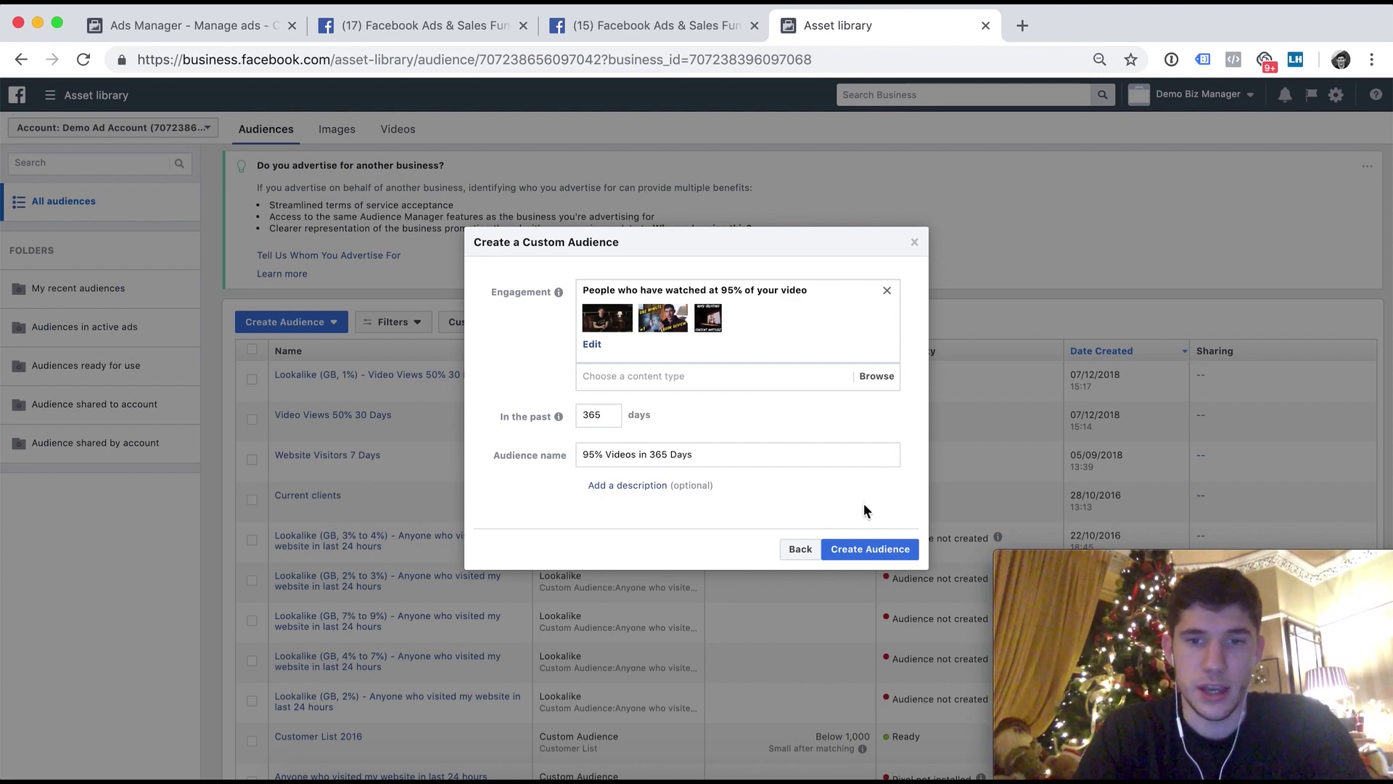
# Create the 95% video views custom audience and dismiss the completion dialog
pyautogui.click(839, 548)
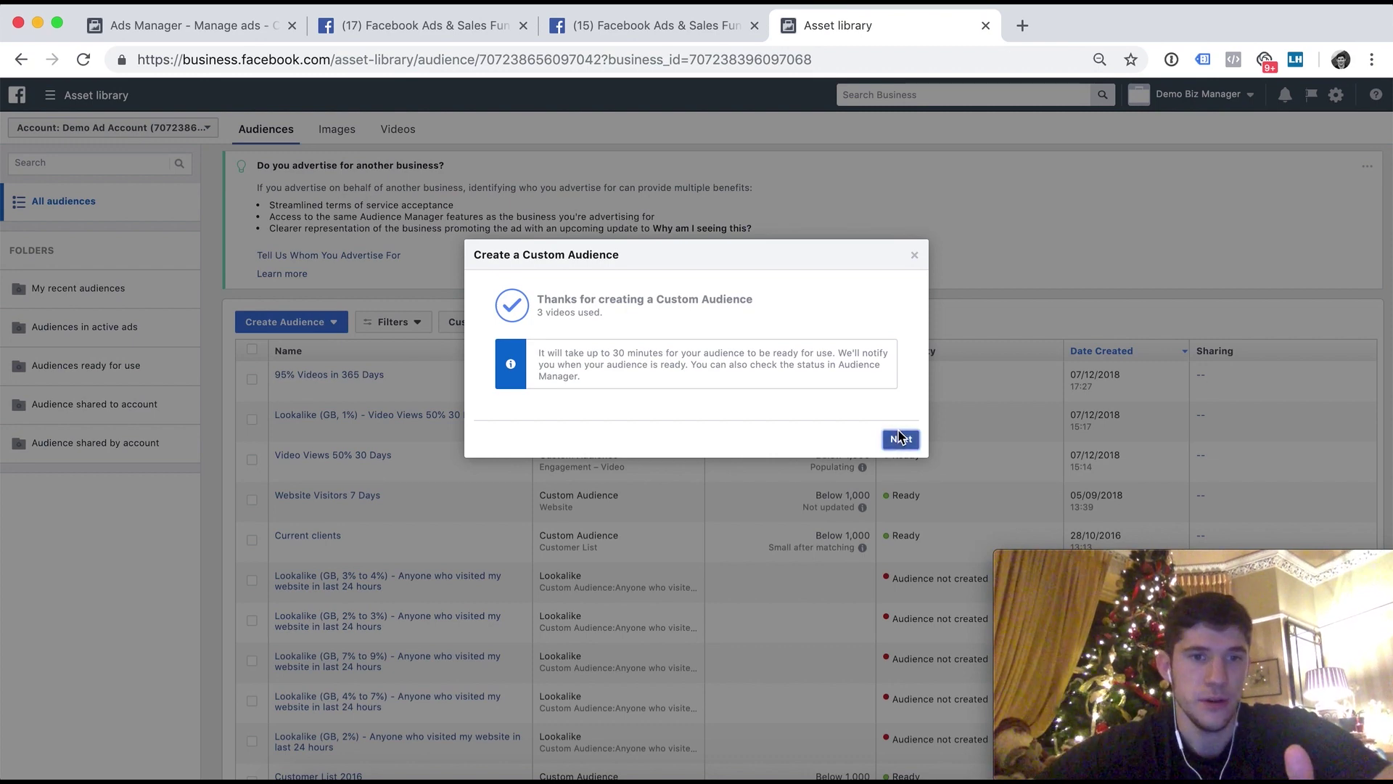
pyautogui.click(915, 256)
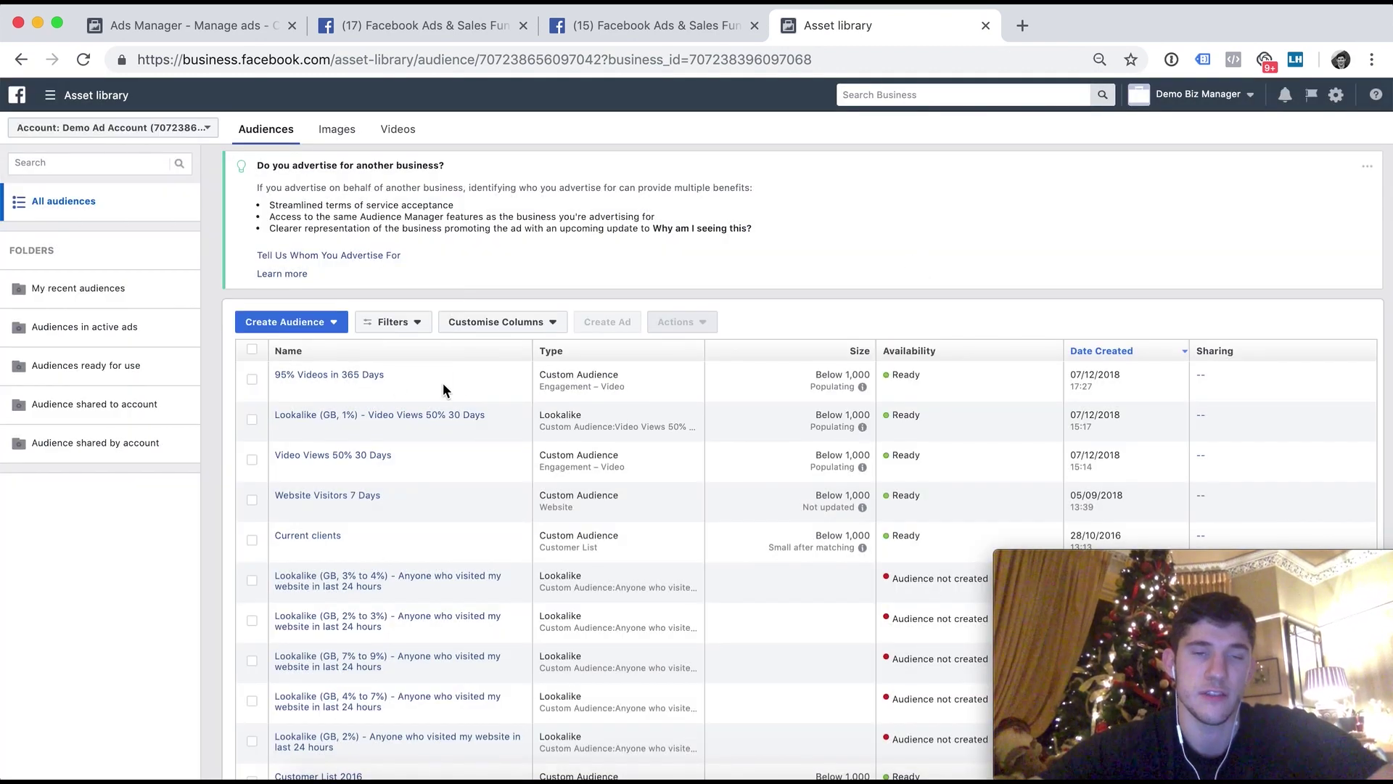
# Switch to Ads Manager and start a new campaign with the Traffic objective, keeping the campaign name "Traffic"
pyautogui.click(216, 12)
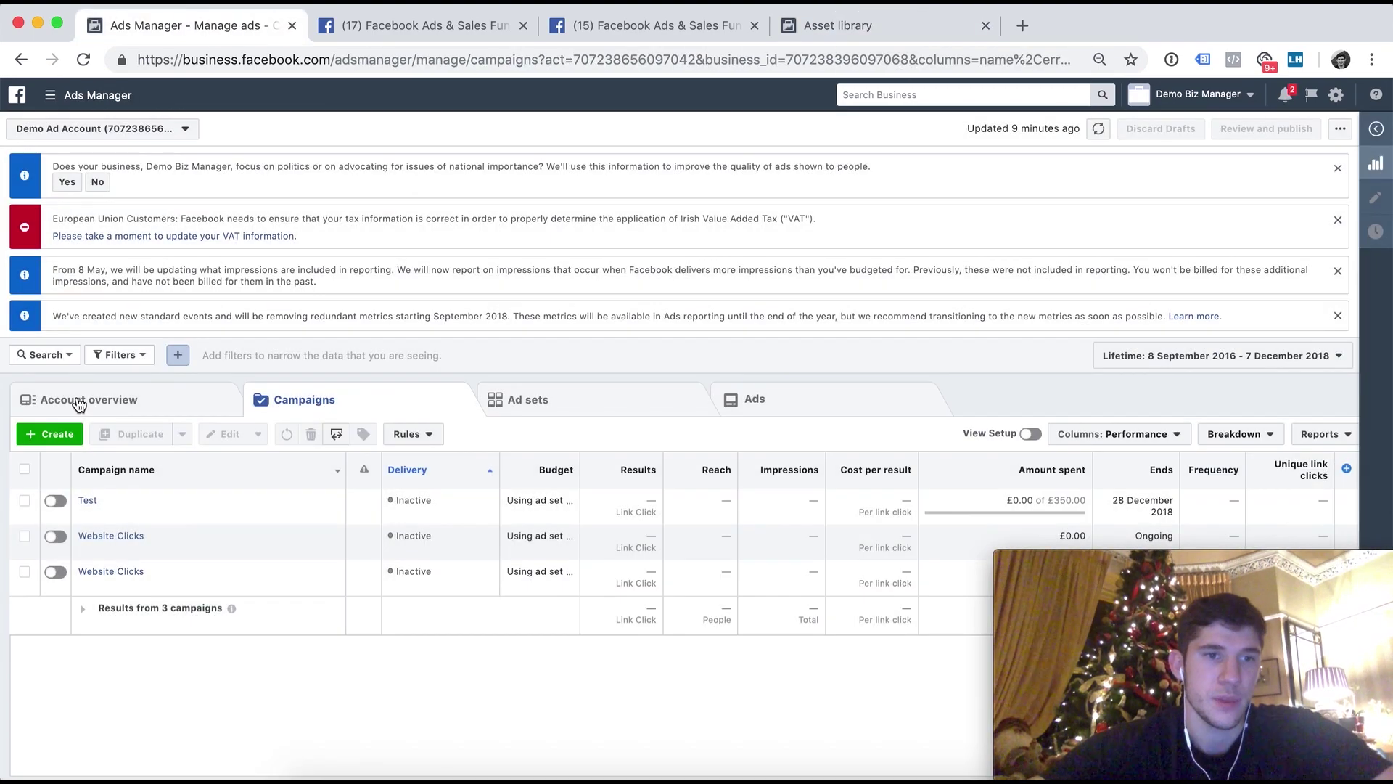
pyautogui.click(49, 434)
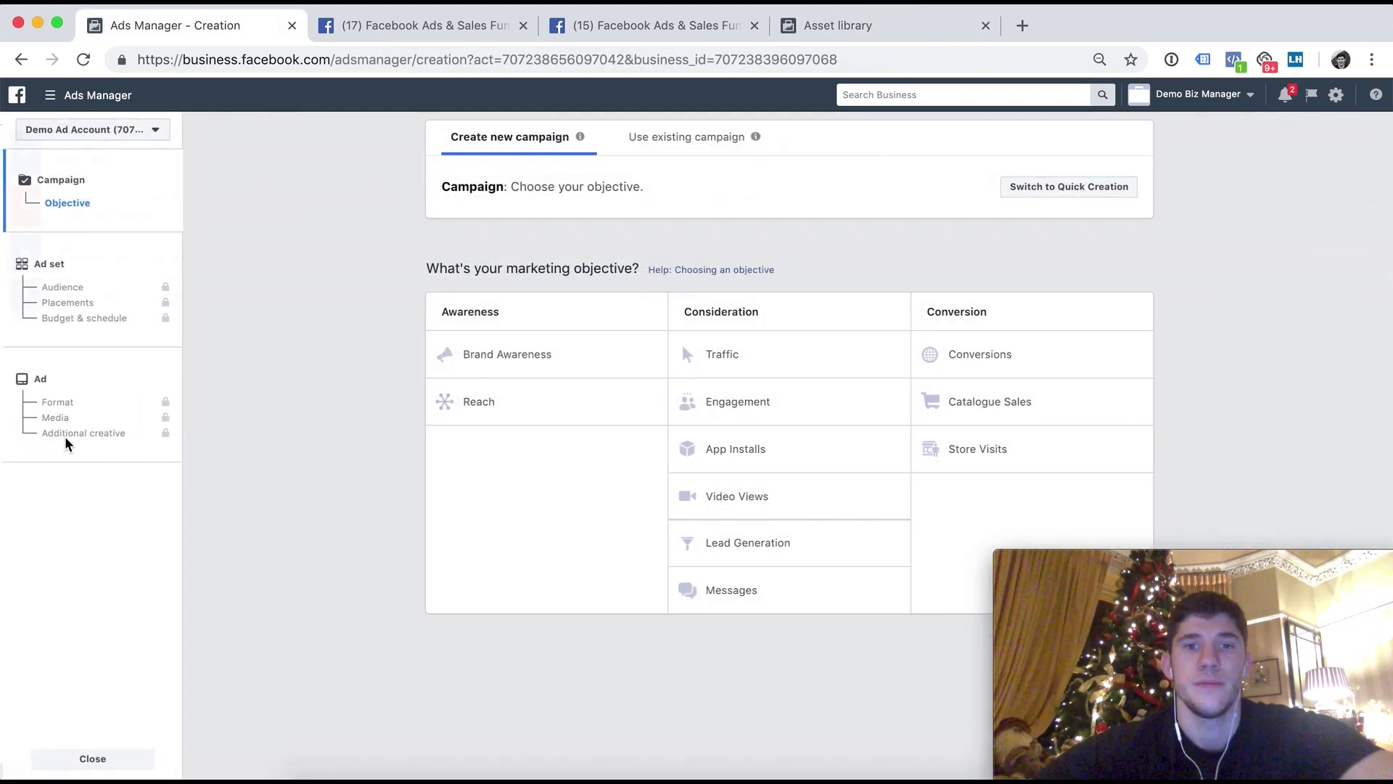
pyautogui.click(755, 352)
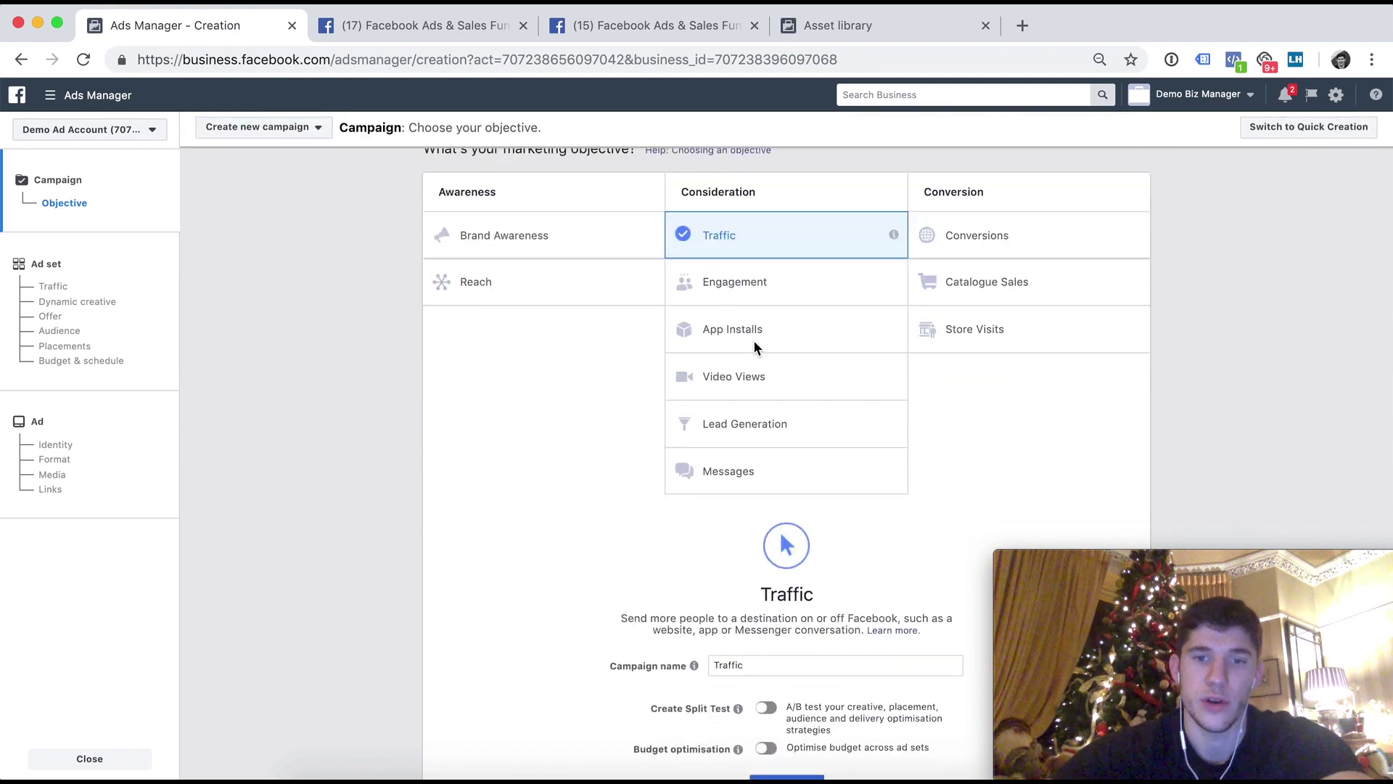
pyautogui.click(771, 660)
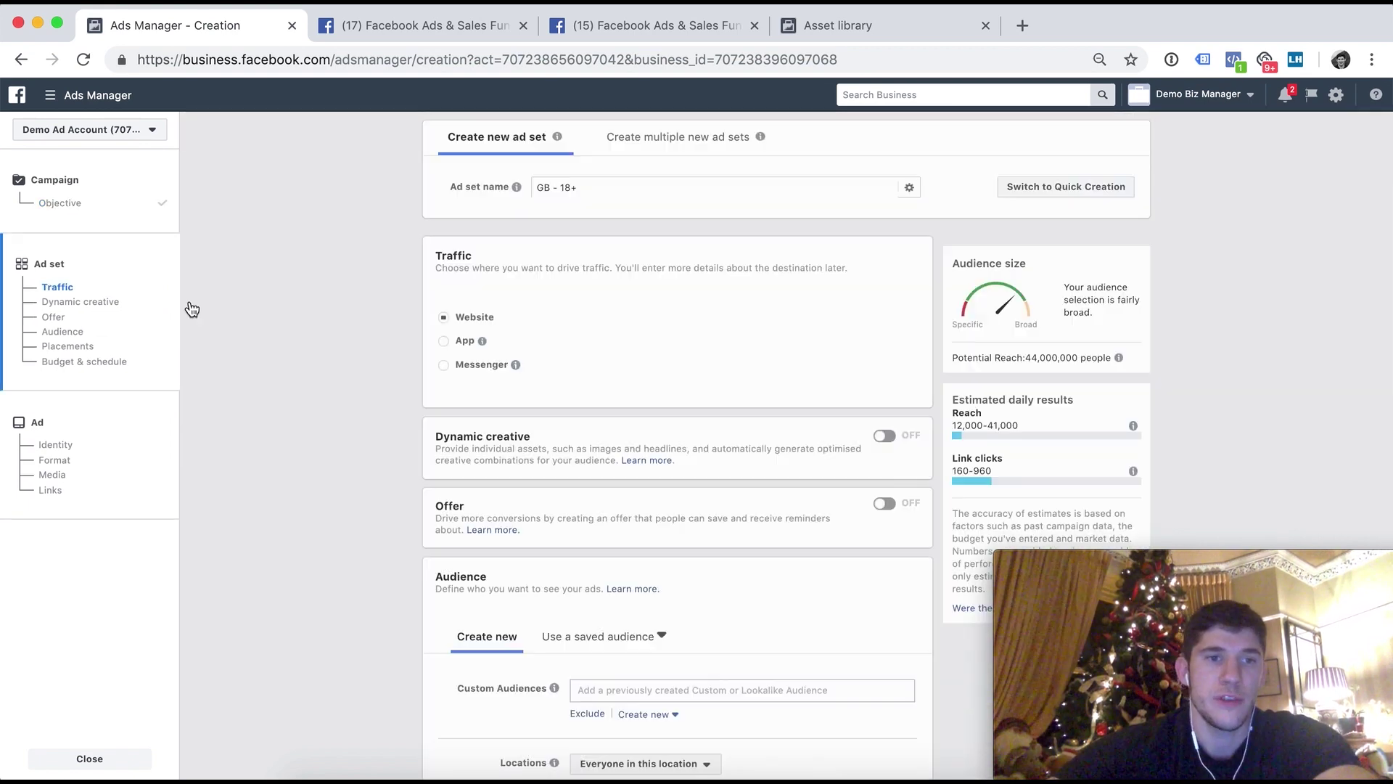
# Include the "95% Videos in 365 Days" custom audience in the ad set's audience
pyautogui.click(63, 332)
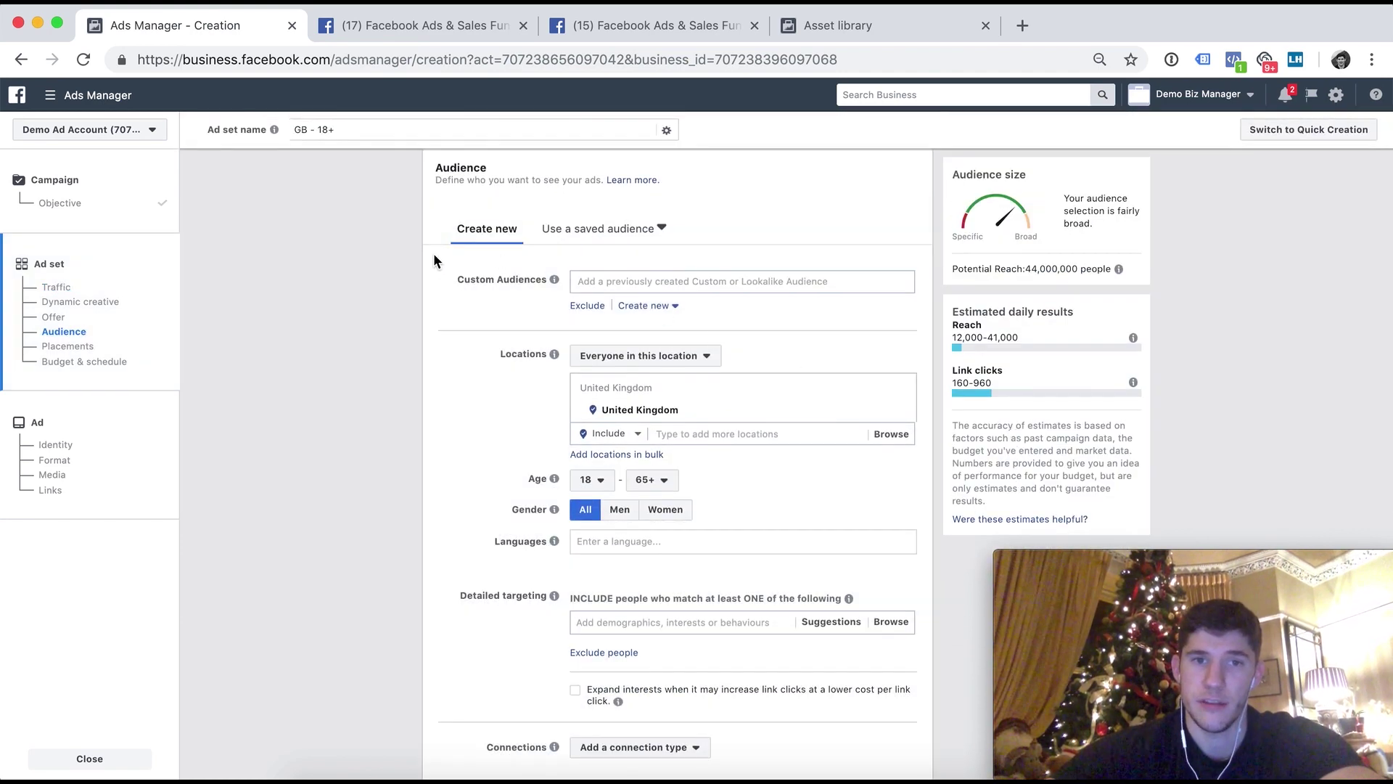
pyautogui.click(739, 276)
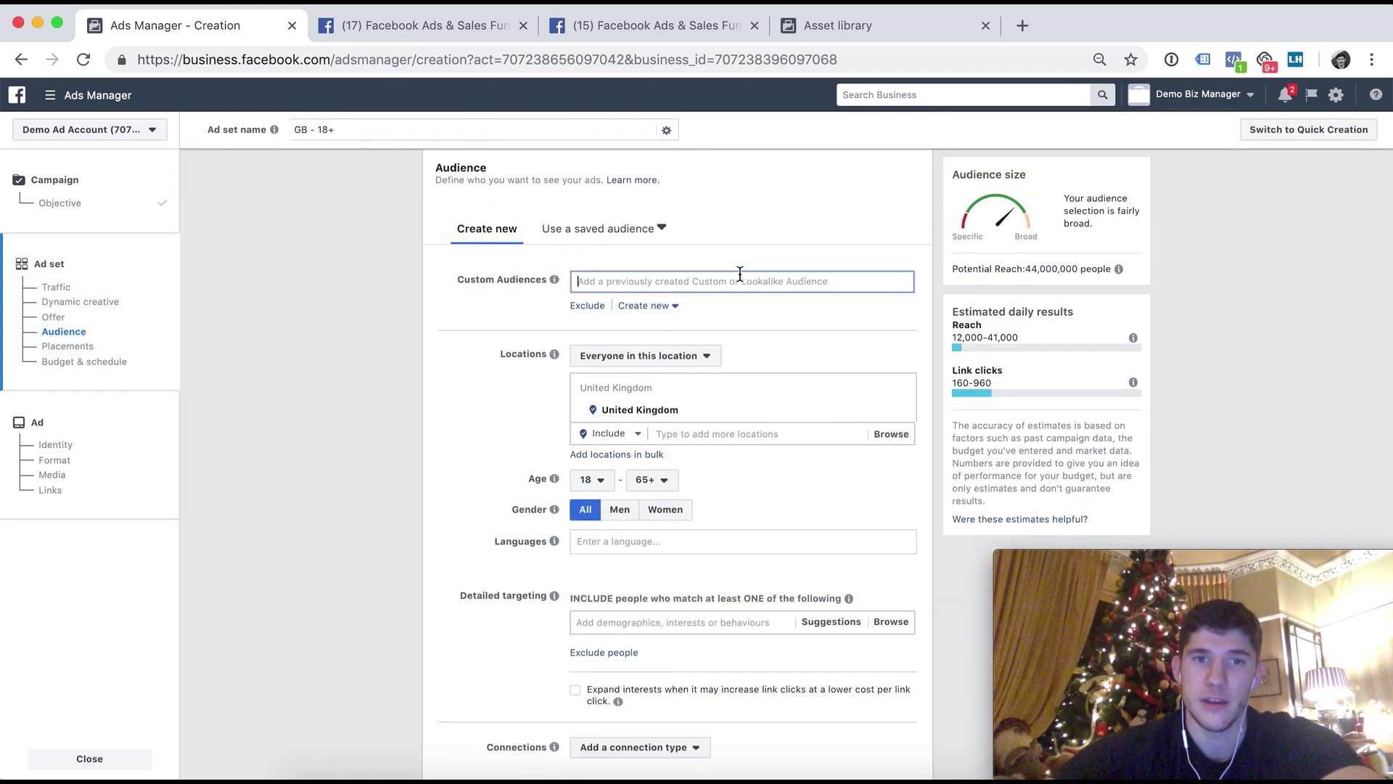
pyautogui.click(734, 310)
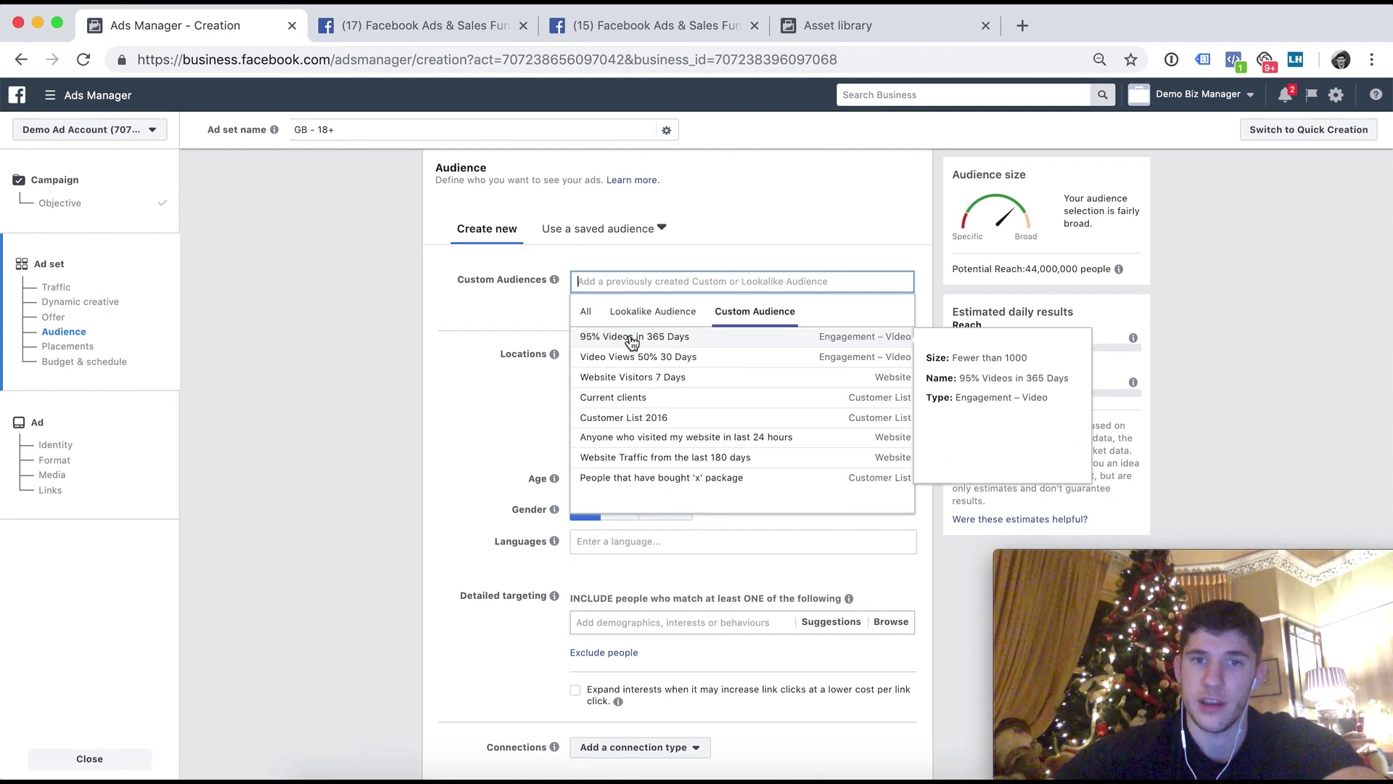
pyautogui.click(631, 338)
pyautogui.click(400, 398)
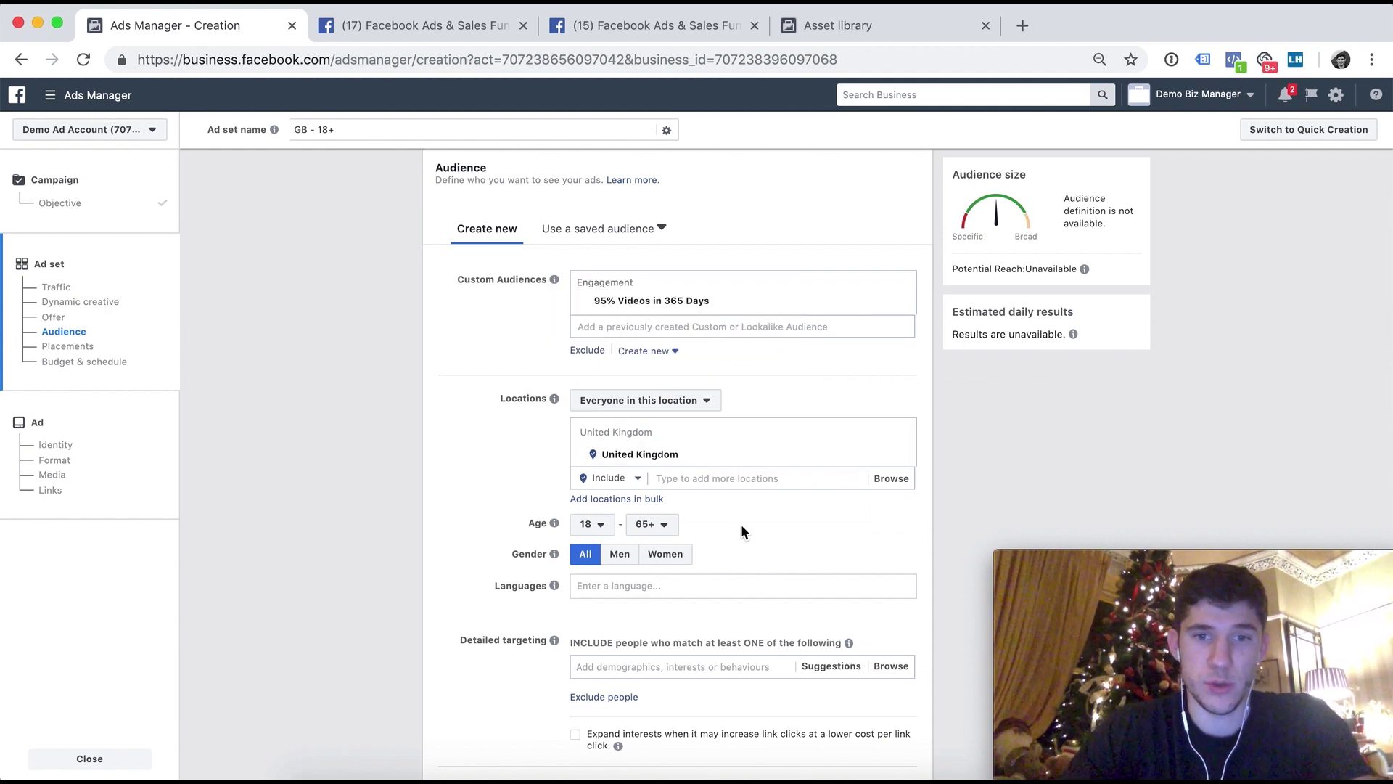
# Set the ad set's audience location to London, England
pyautogui.click(688, 479)
pyautogui.write('london')
pyautogui.press('Return')
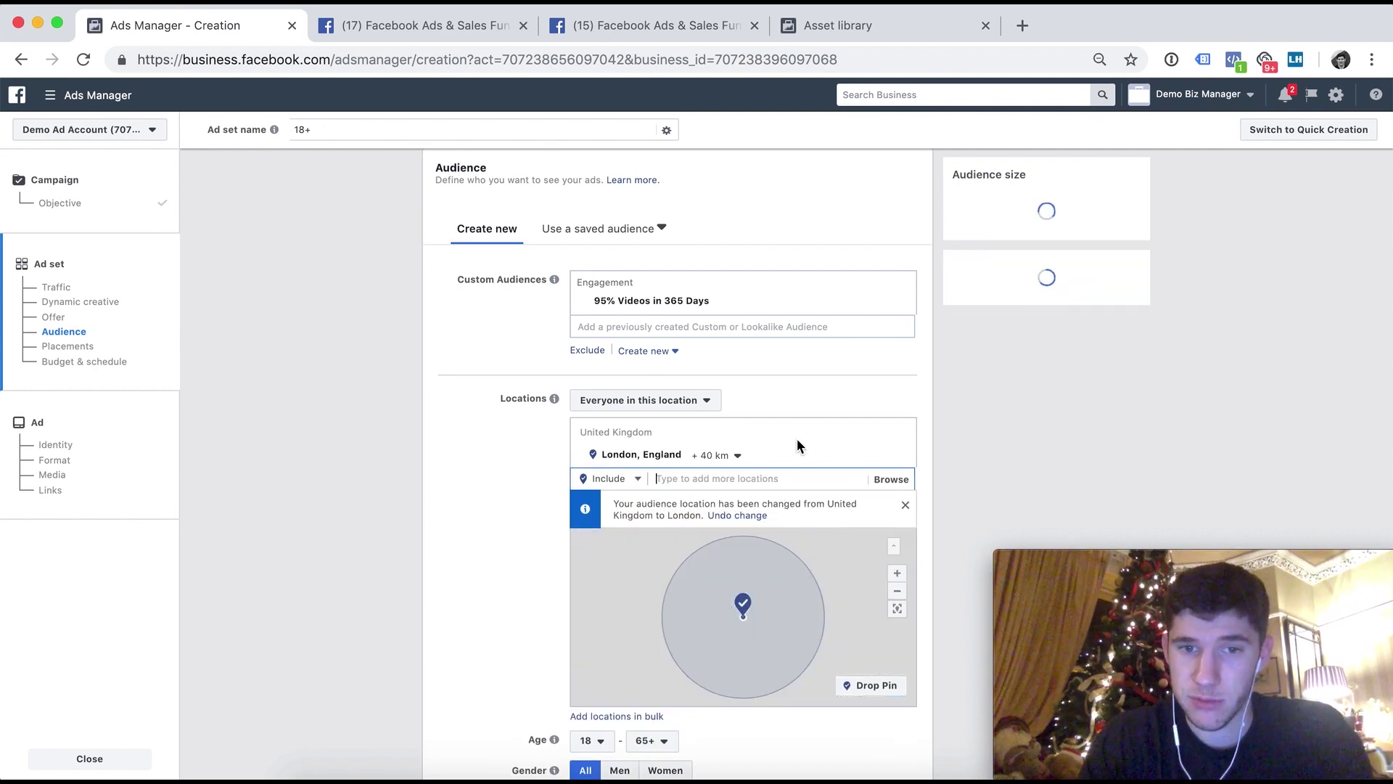
pyautogui.scroll(-3, 953, 471)
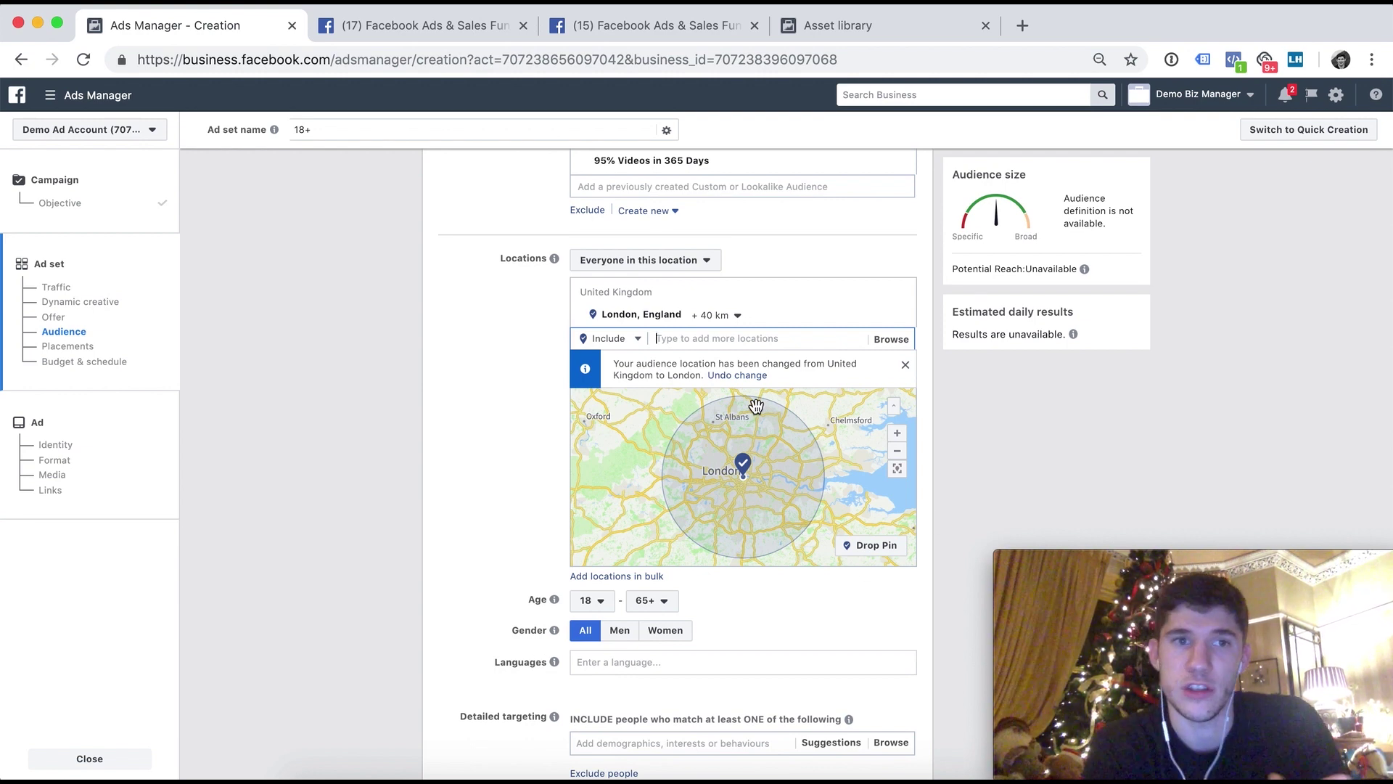
pyautogui.scroll(1, 818, 339)
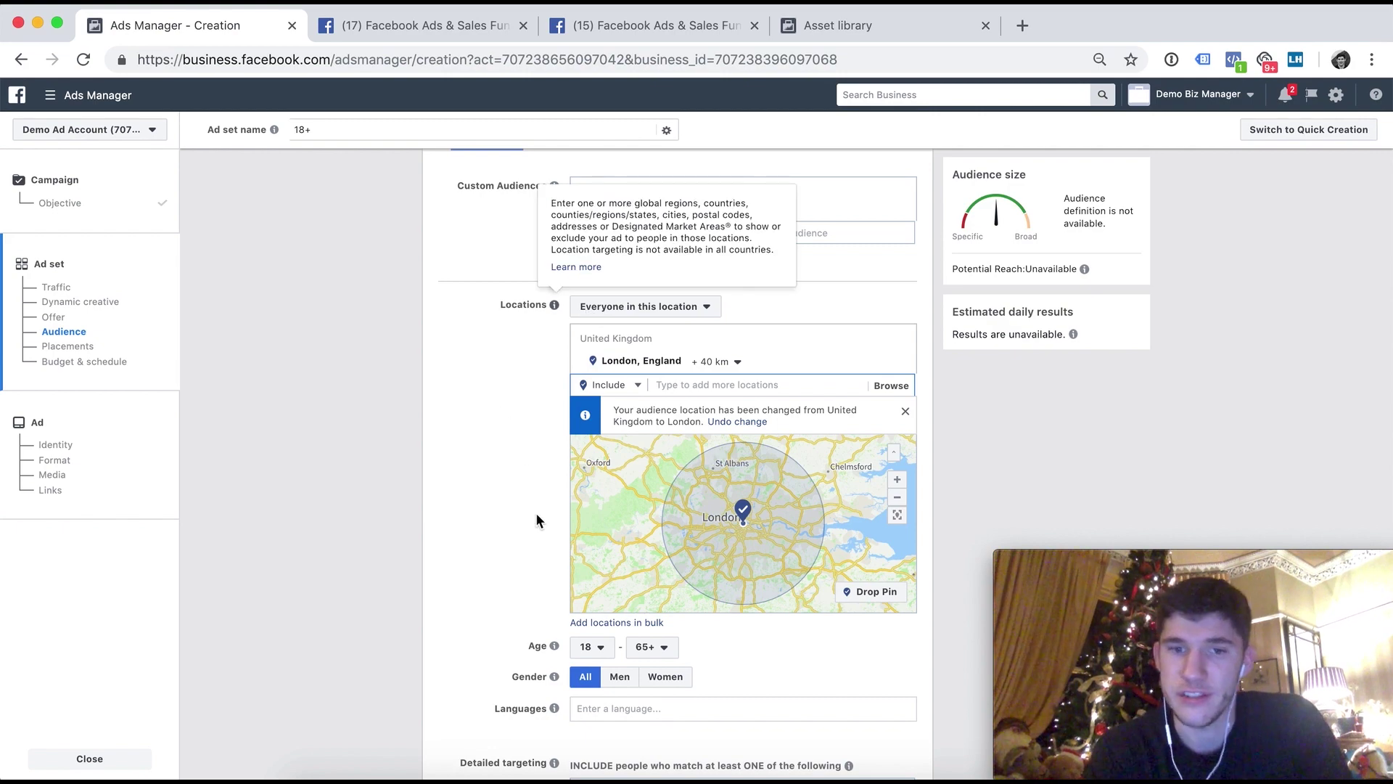
pyautogui.scroll(-3, 441, 556)
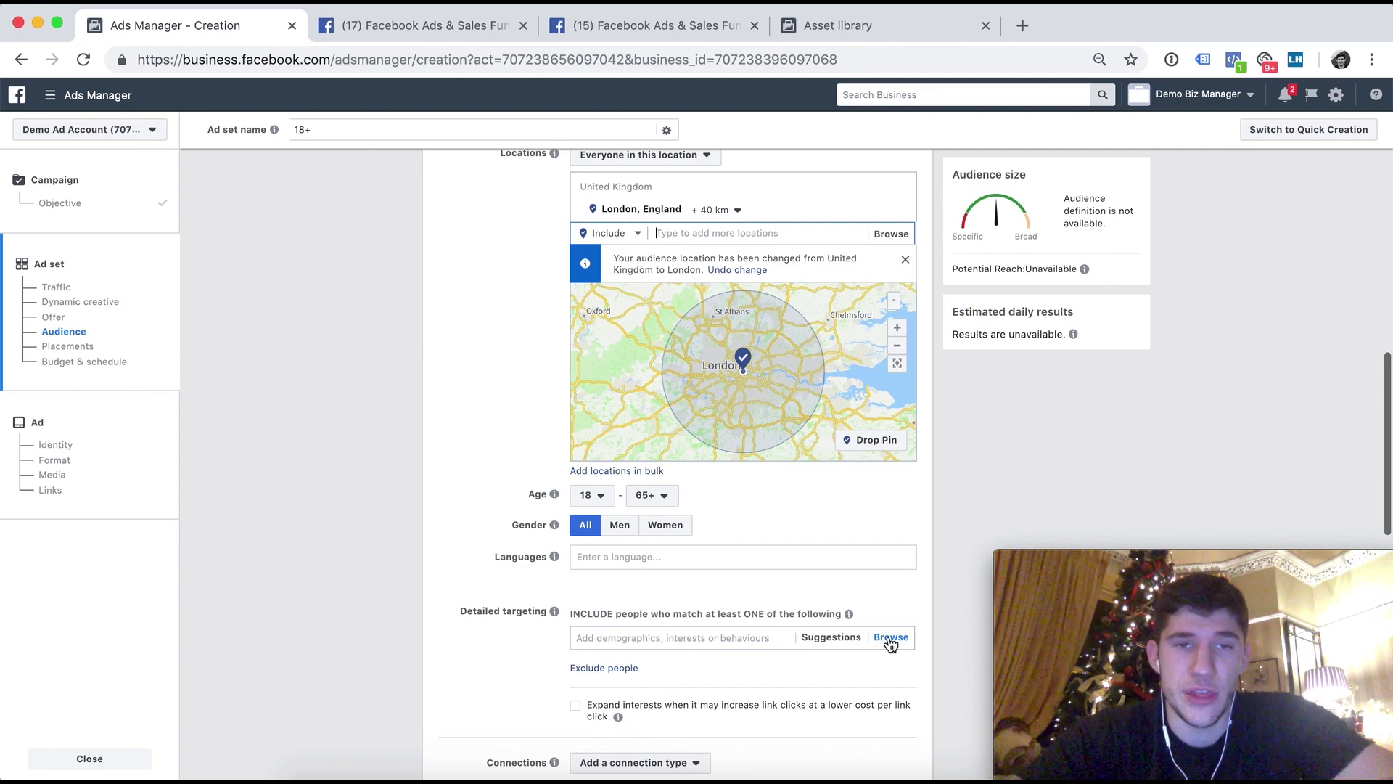
# Read the comments on the custom audience training post in the Facebook group, and the other group post asking about lookalike audience updates
pyautogui.click(405, 33)
pyautogui.scroll(-1, 586, 93)
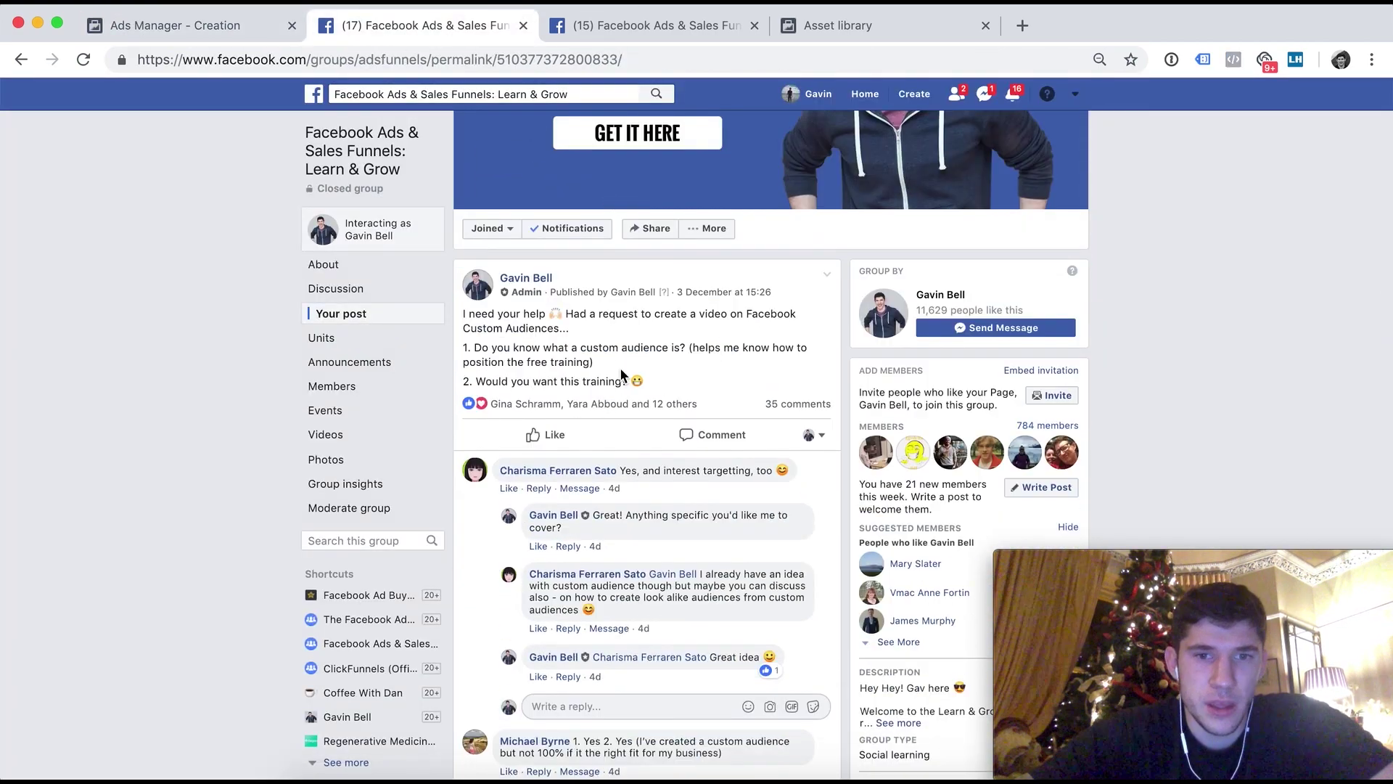
pyautogui.scroll(-5, 619, 367)
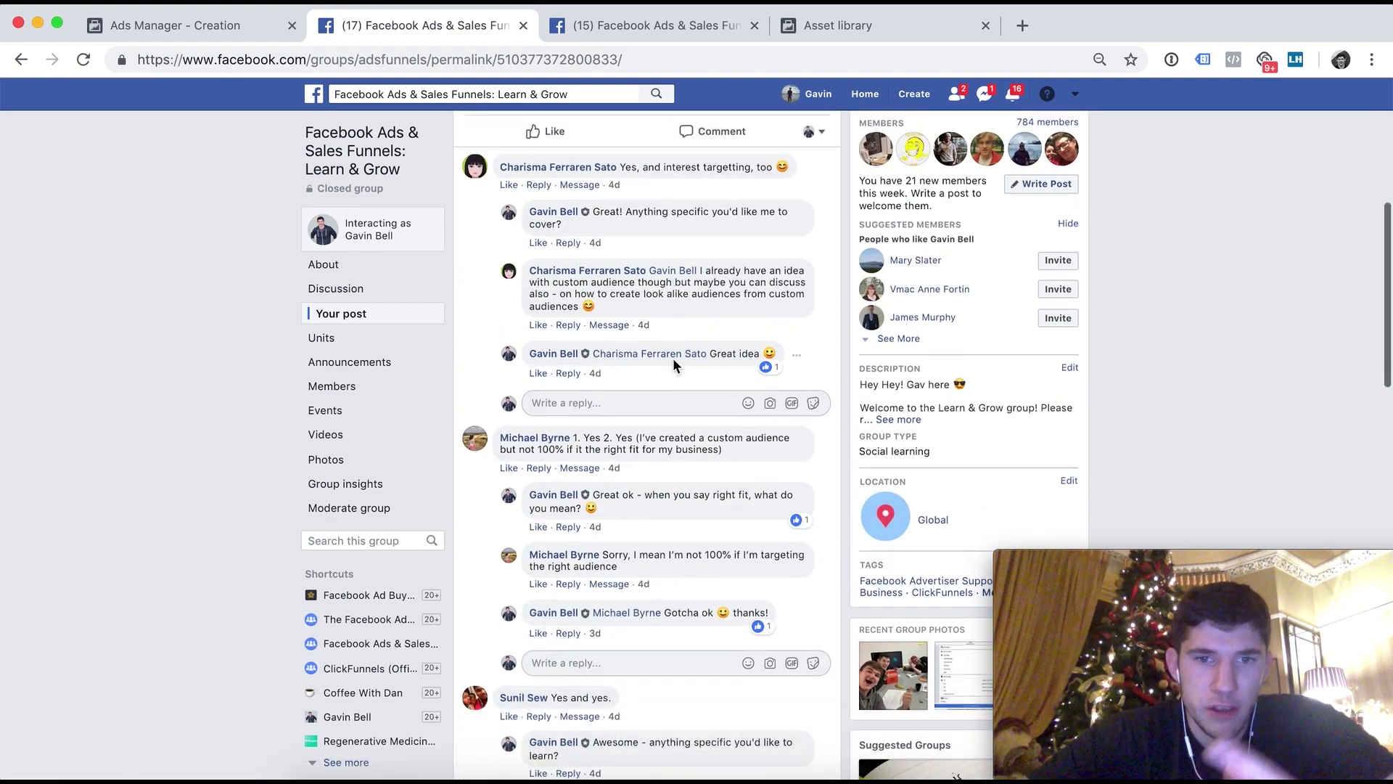
pyautogui.scroll(-1, 672, 358)
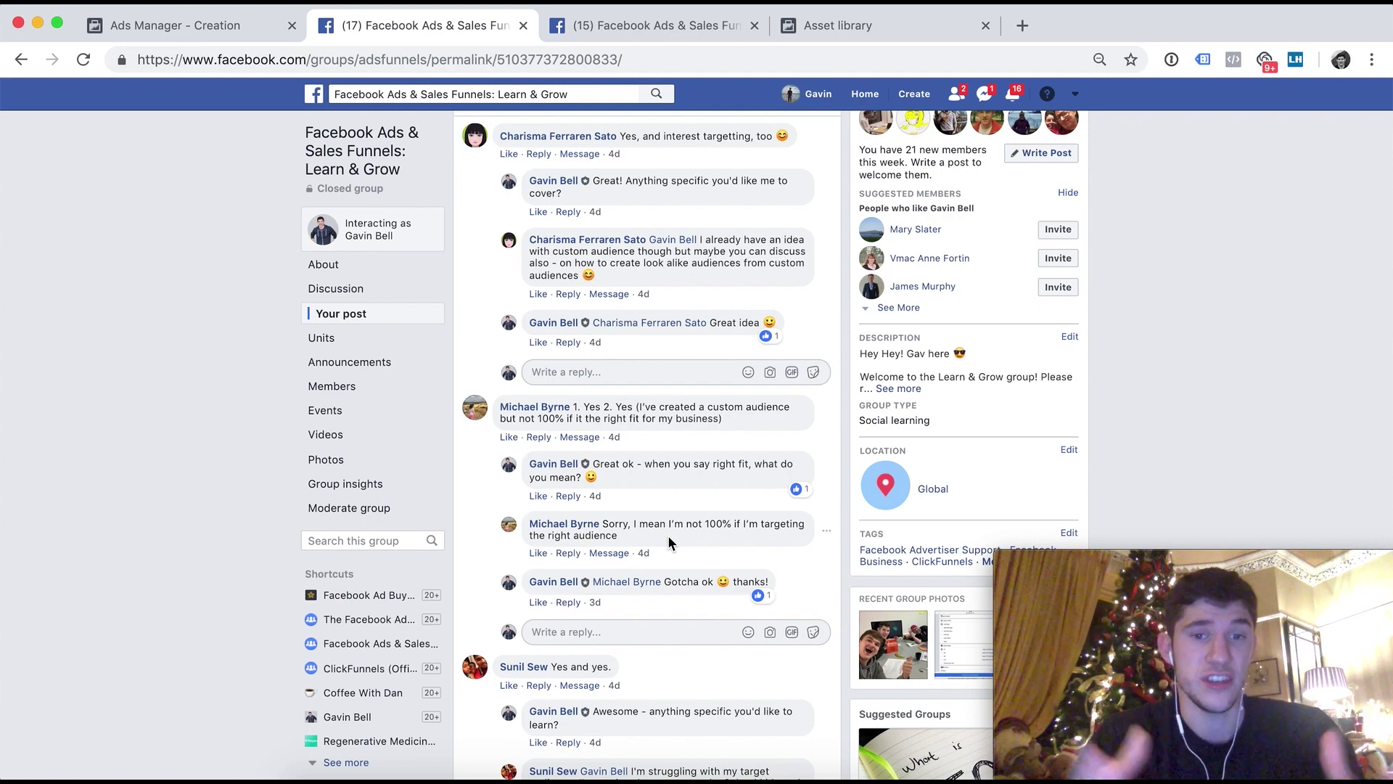
pyautogui.scroll(-5, 668, 540)
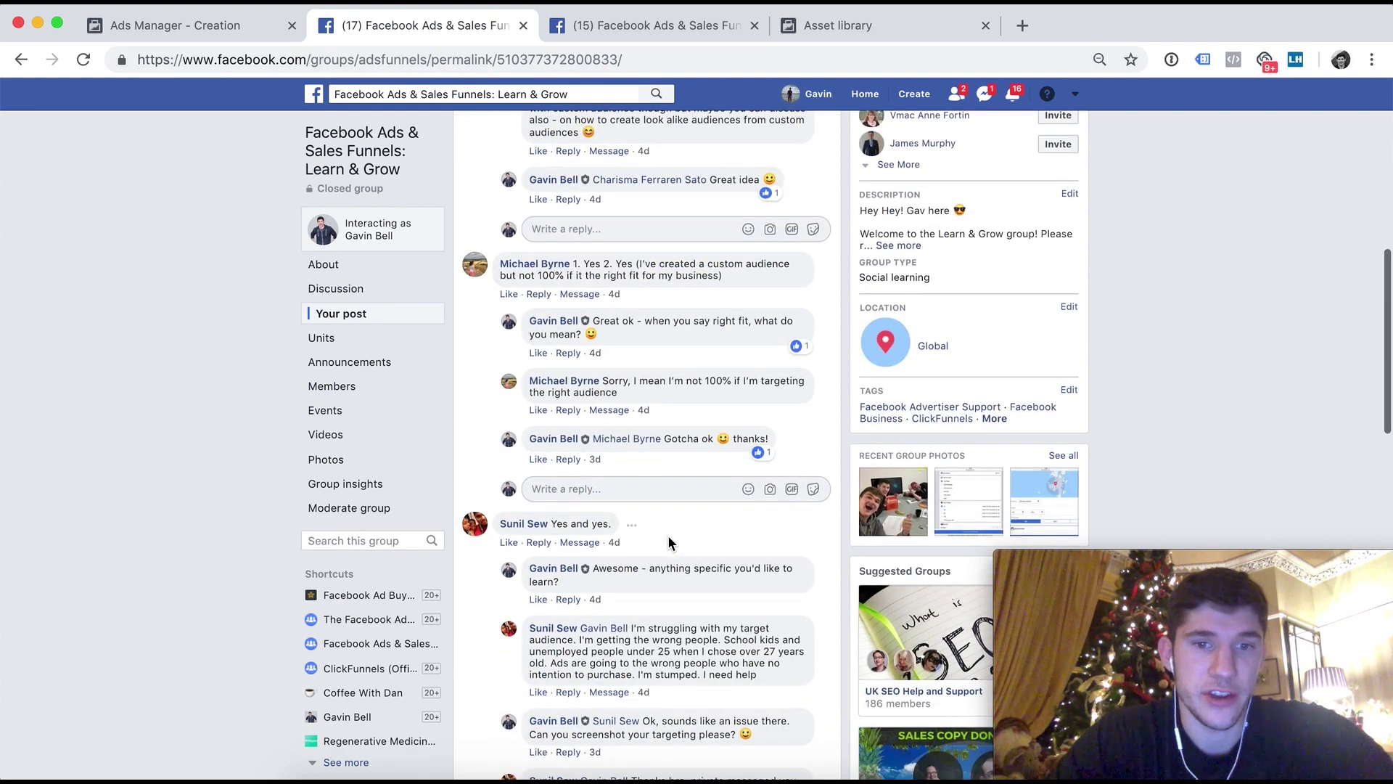
pyautogui.scroll(-3, 669, 540)
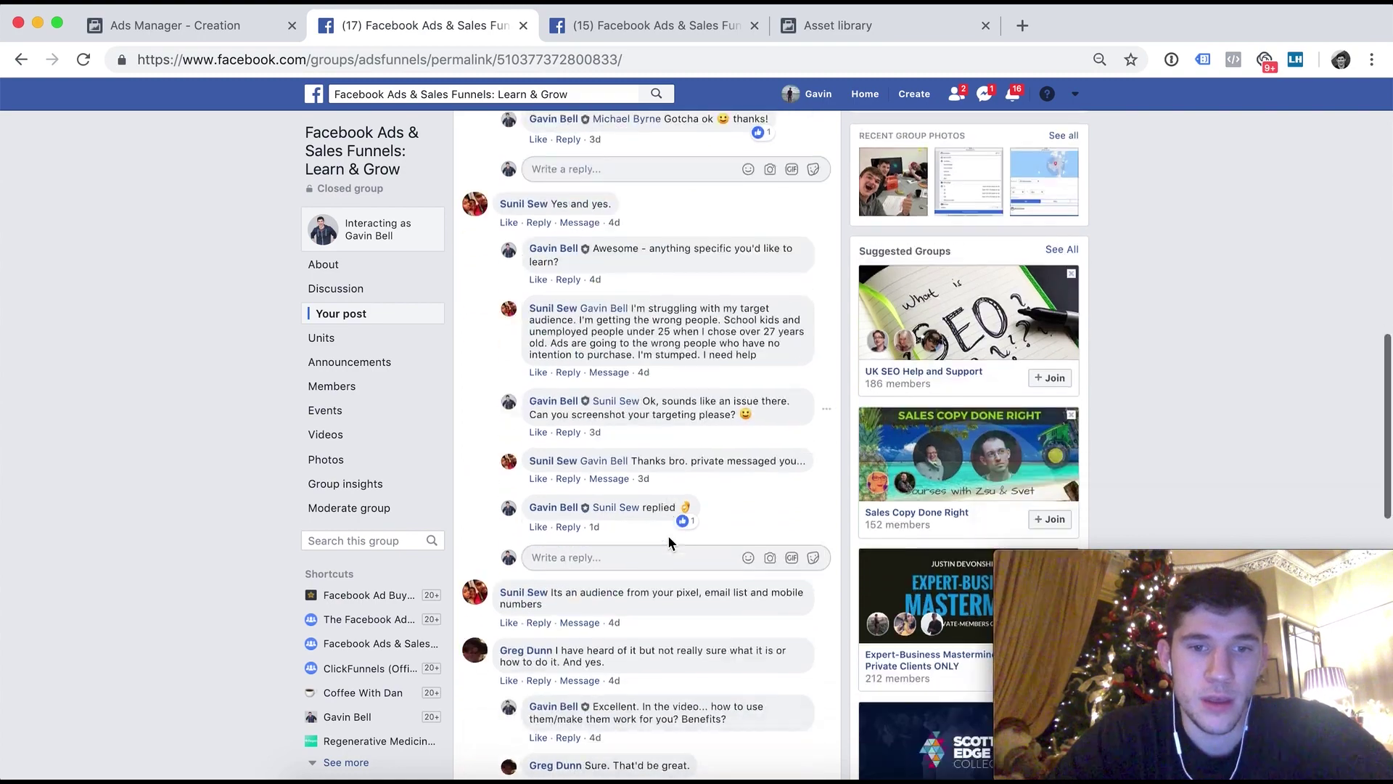
pyautogui.scroll(-4, 668, 541)
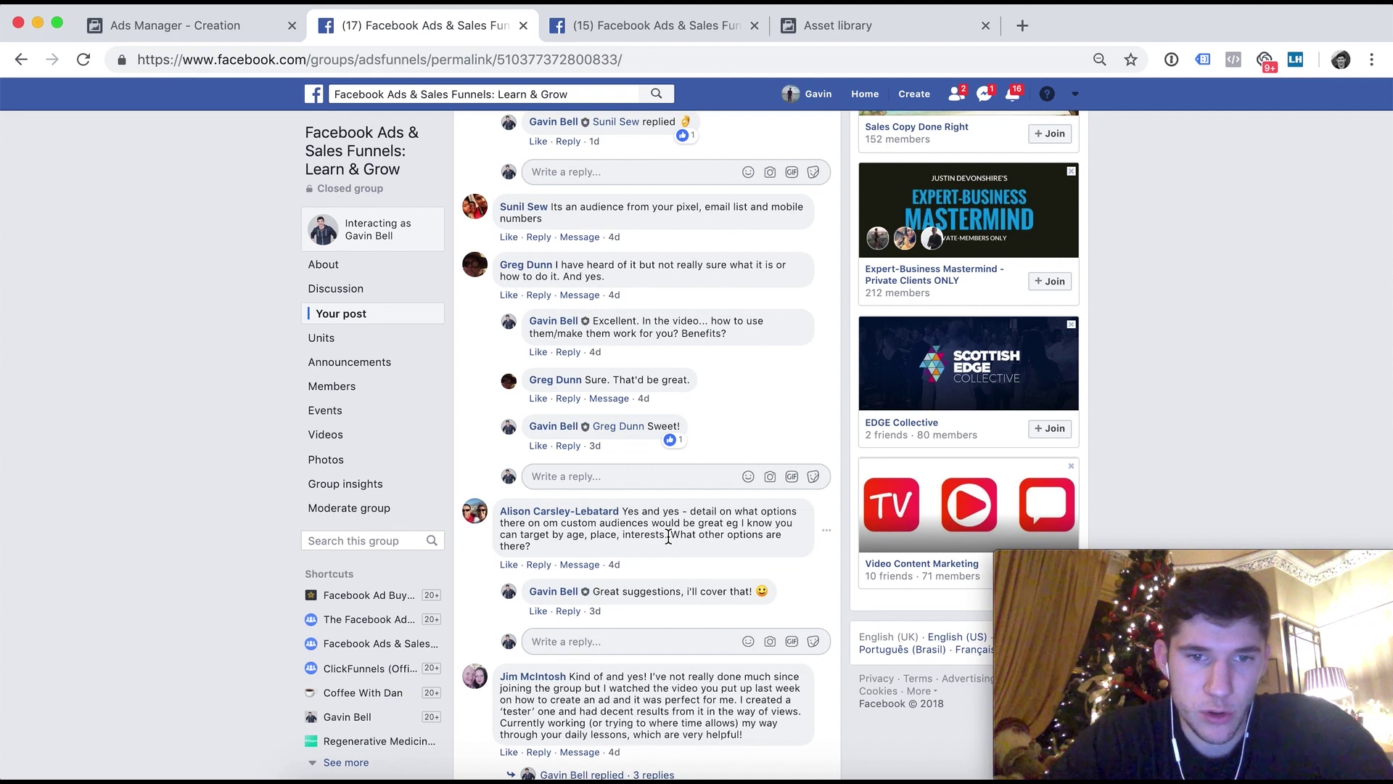
pyautogui.scroll(-1, 668, 537)
pyautogui.scroll(-2, 667, 542)
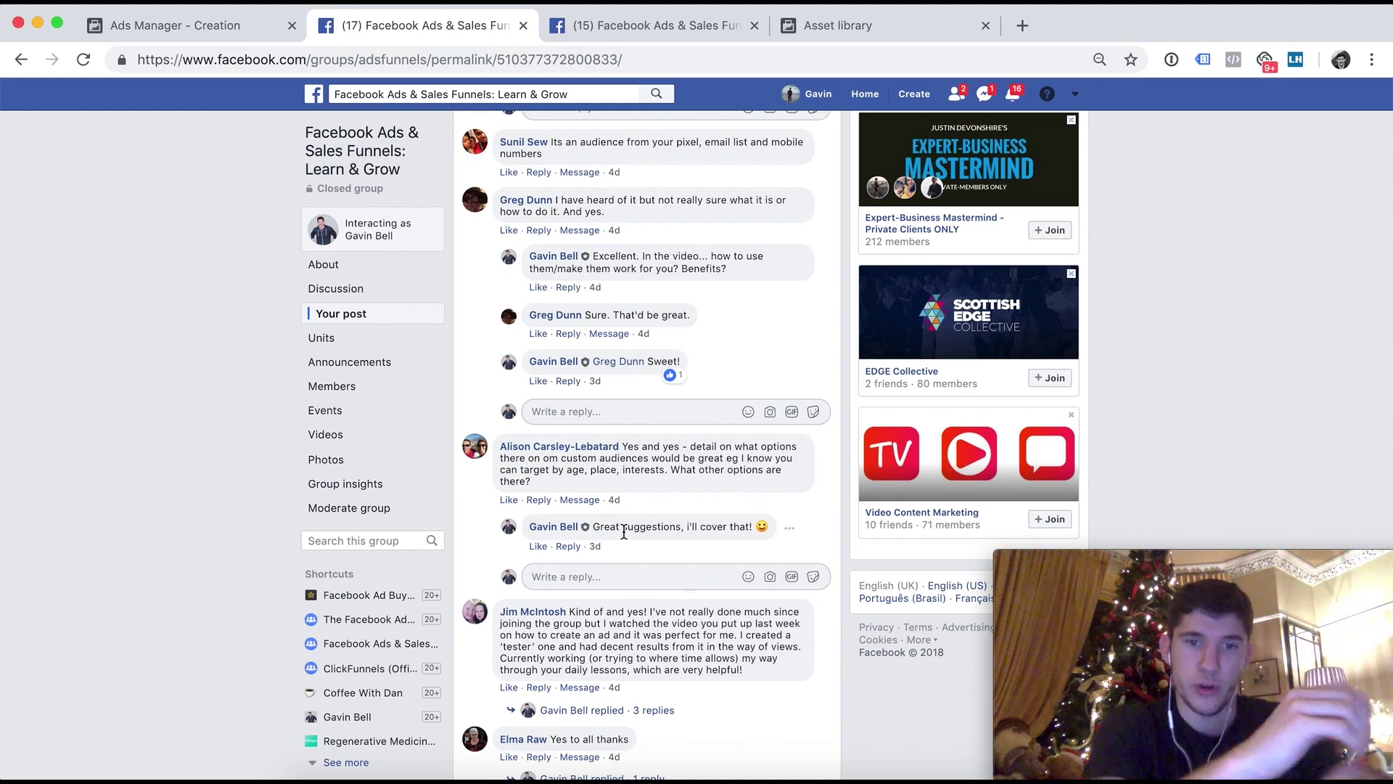
pyautogui.scroll(-5, 624, 533)
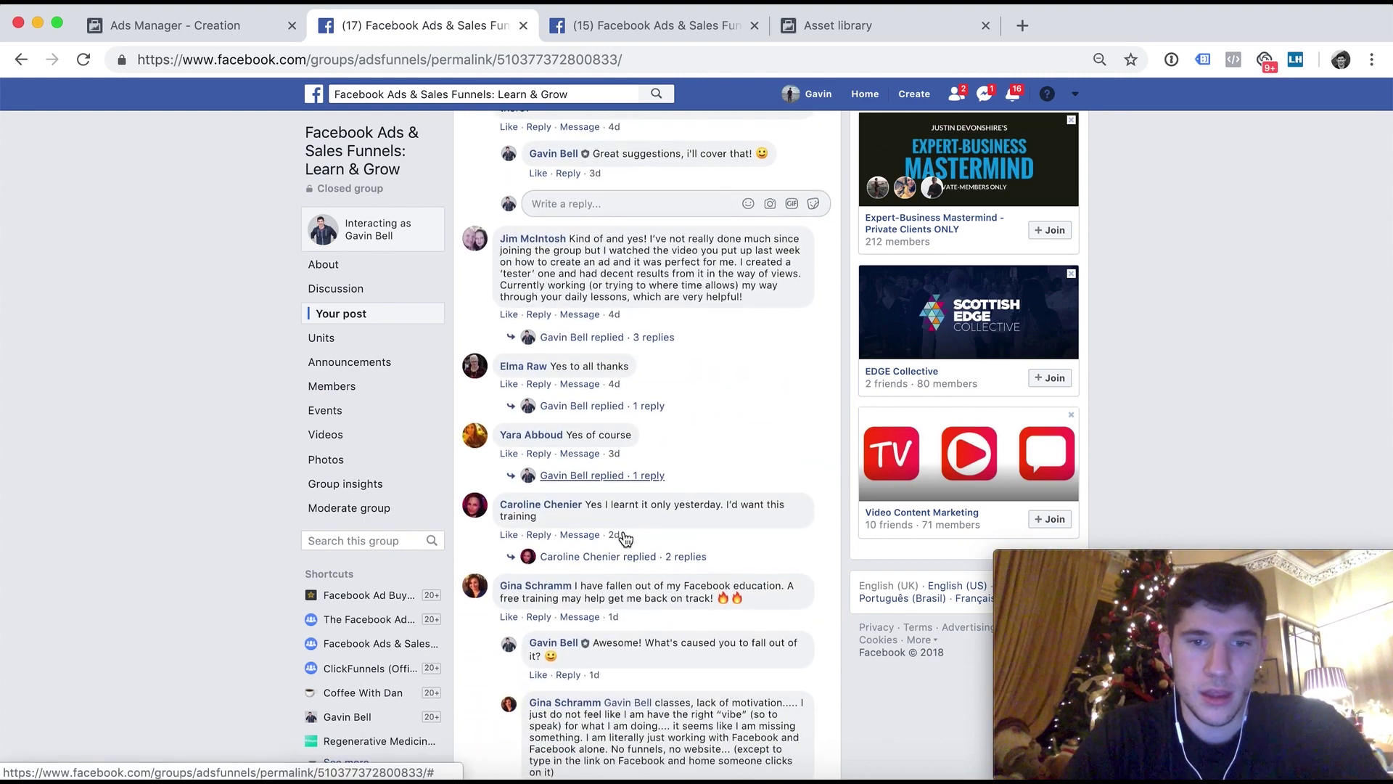
pyautogui.scroll(-3, 624, 530)
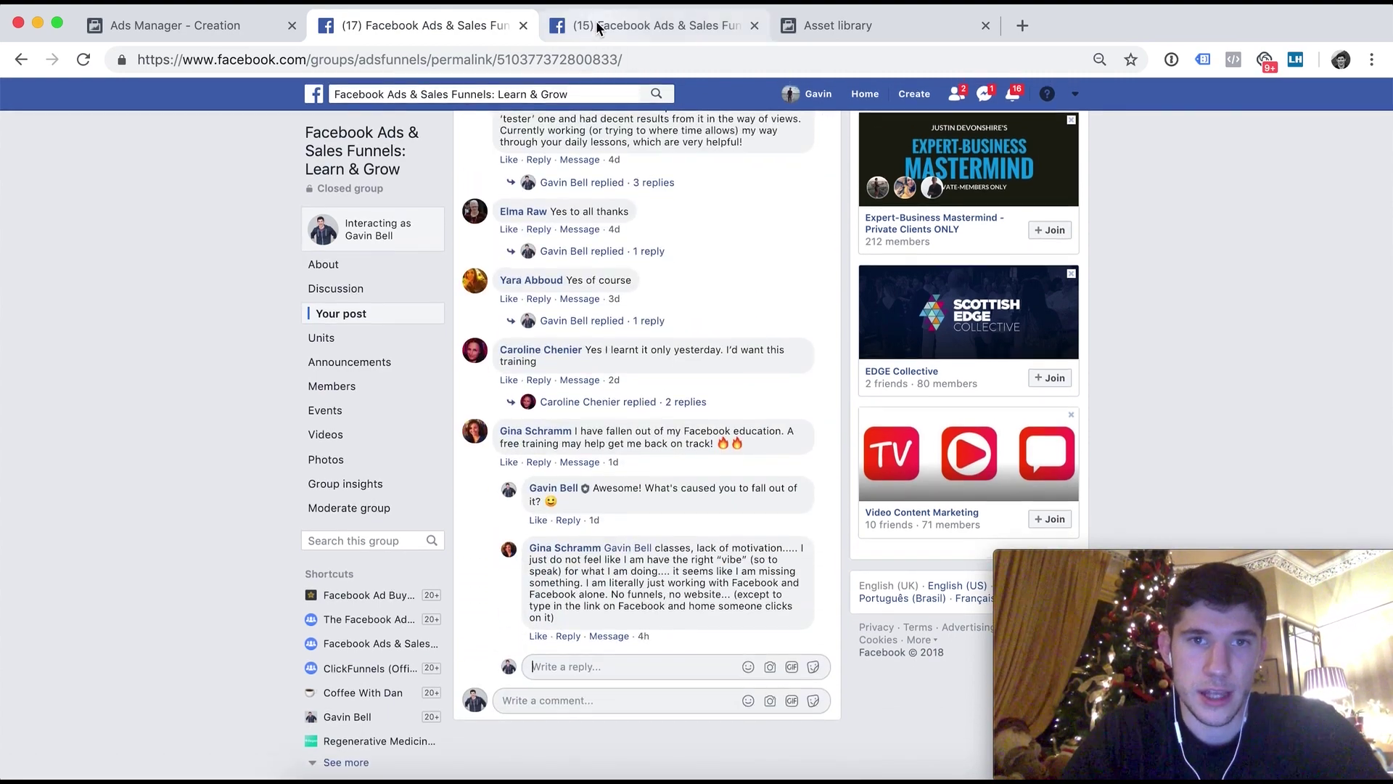
pyautogui.click(595, 20)
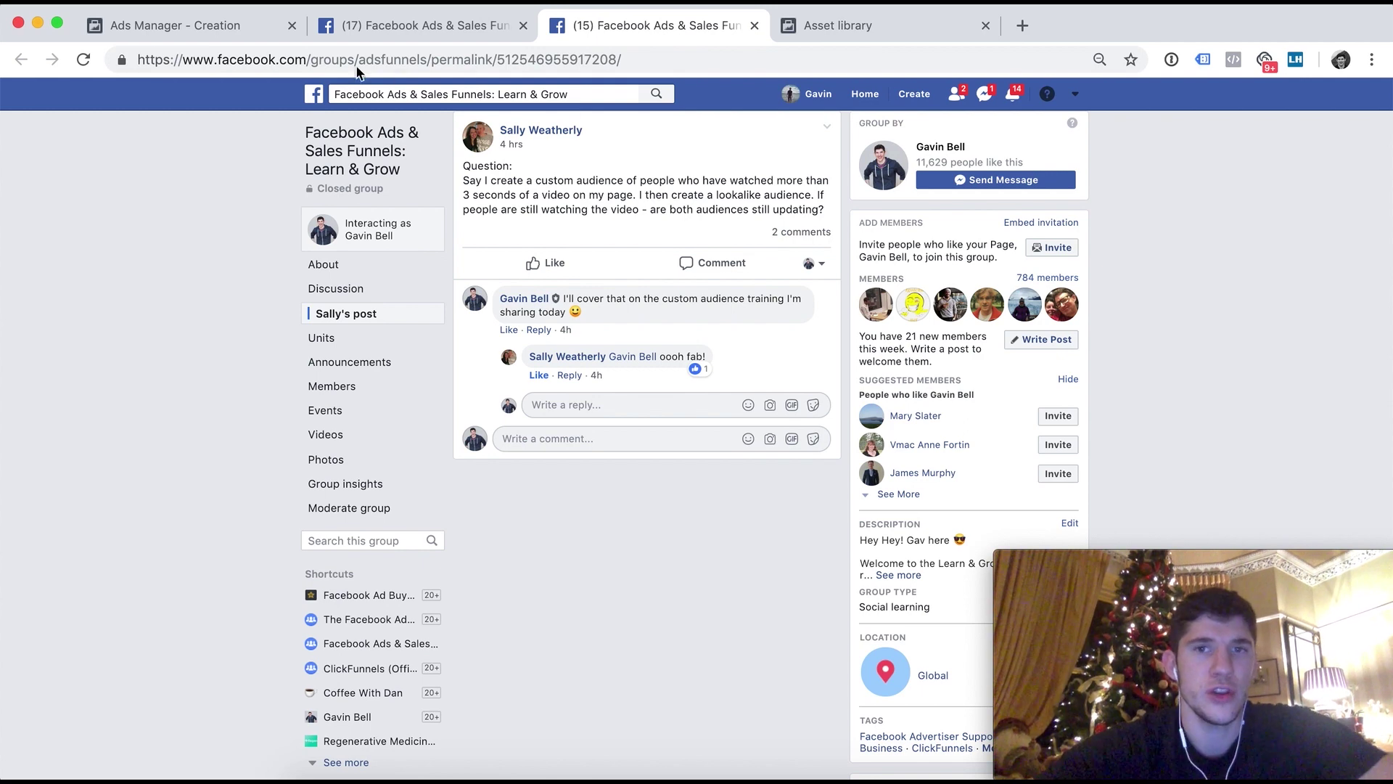
# Return to the Ads Manager ad set and add an exclusion field for custom audiences, leaving it empty
pyautogui.click(870, 26)
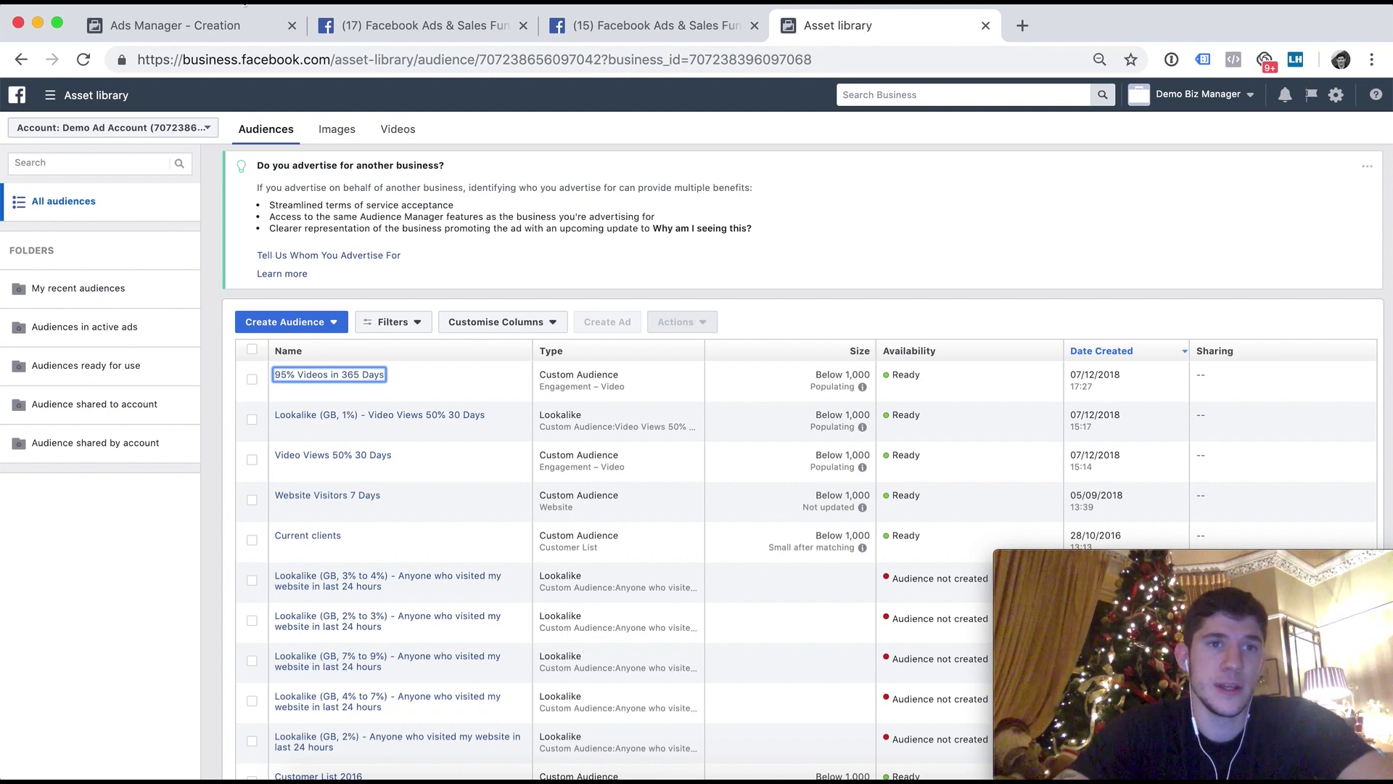
pyautogui.click(222, 24)
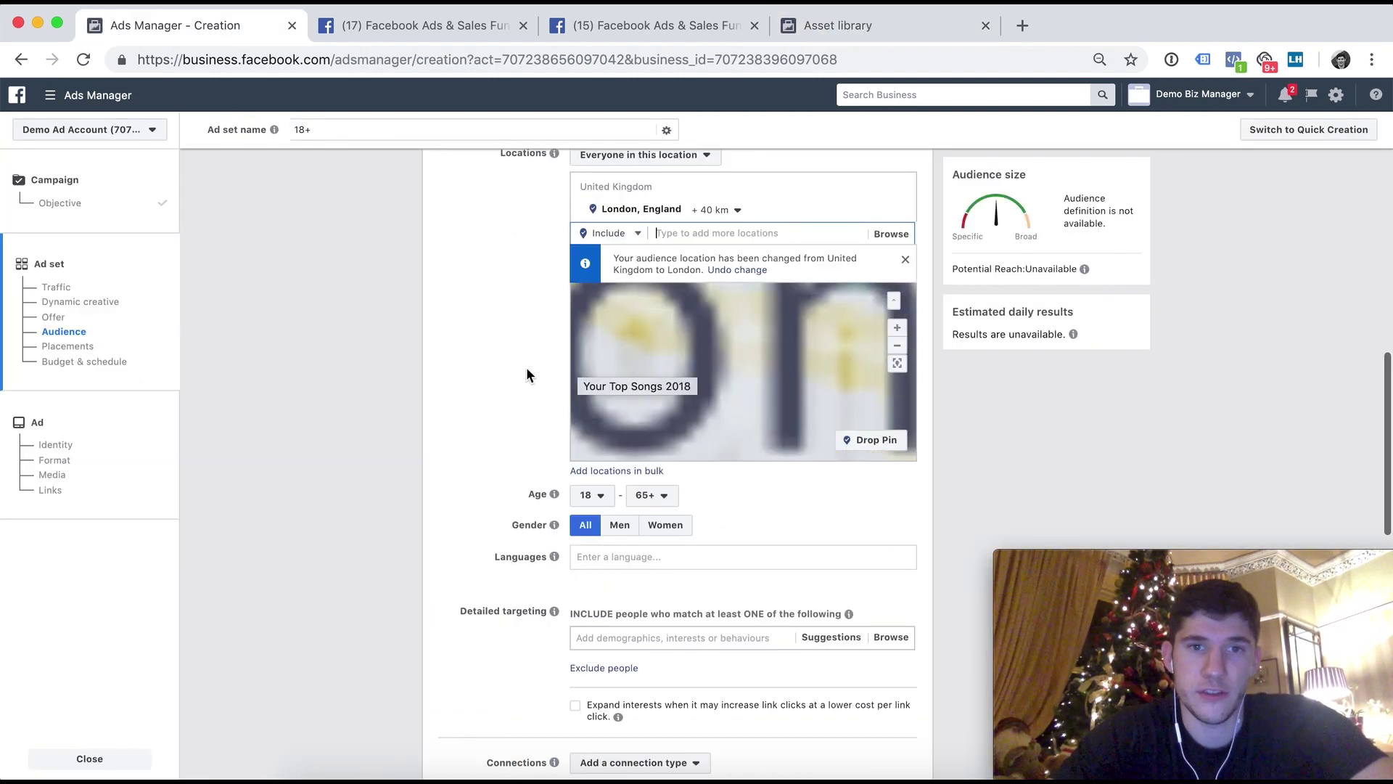
pyautogui.scroll(2, 525, 367)
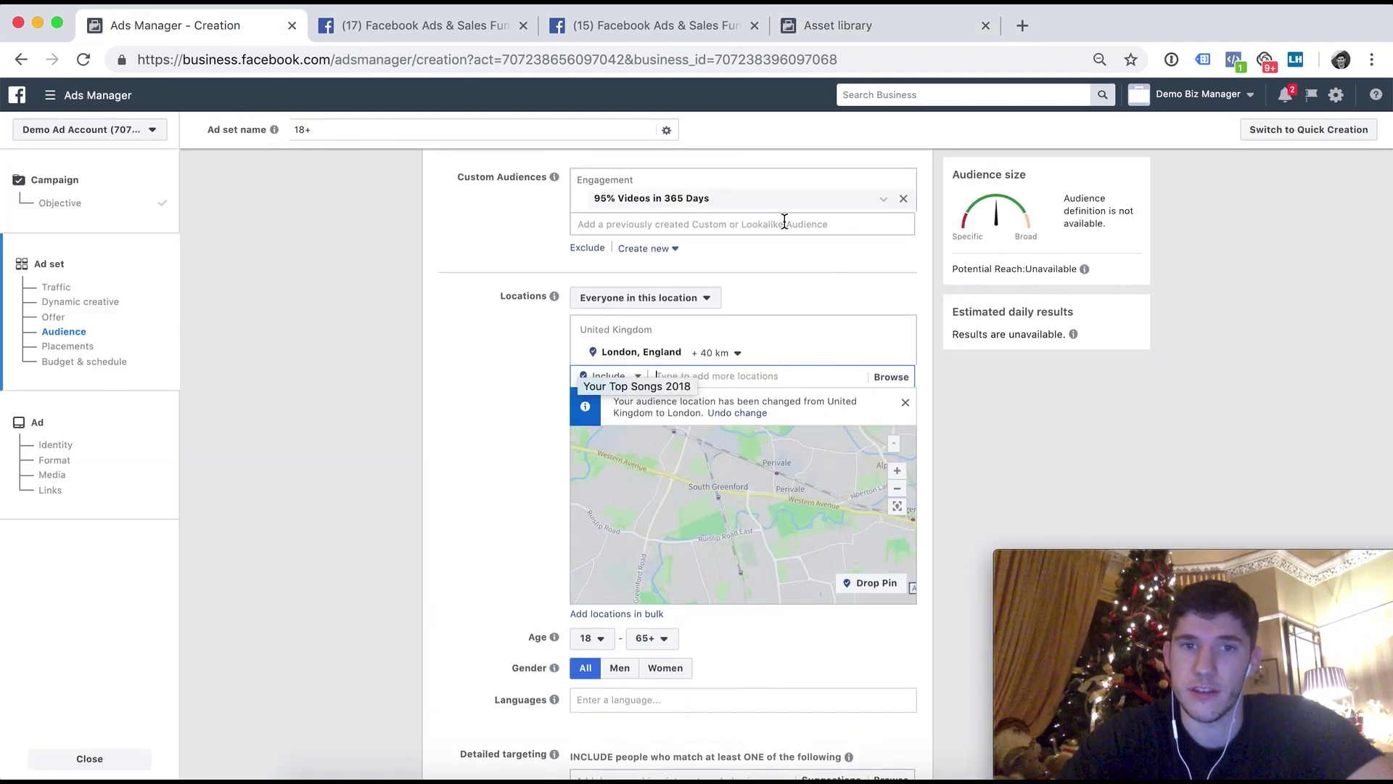
pyautogui.scroll(1, 834, 261)
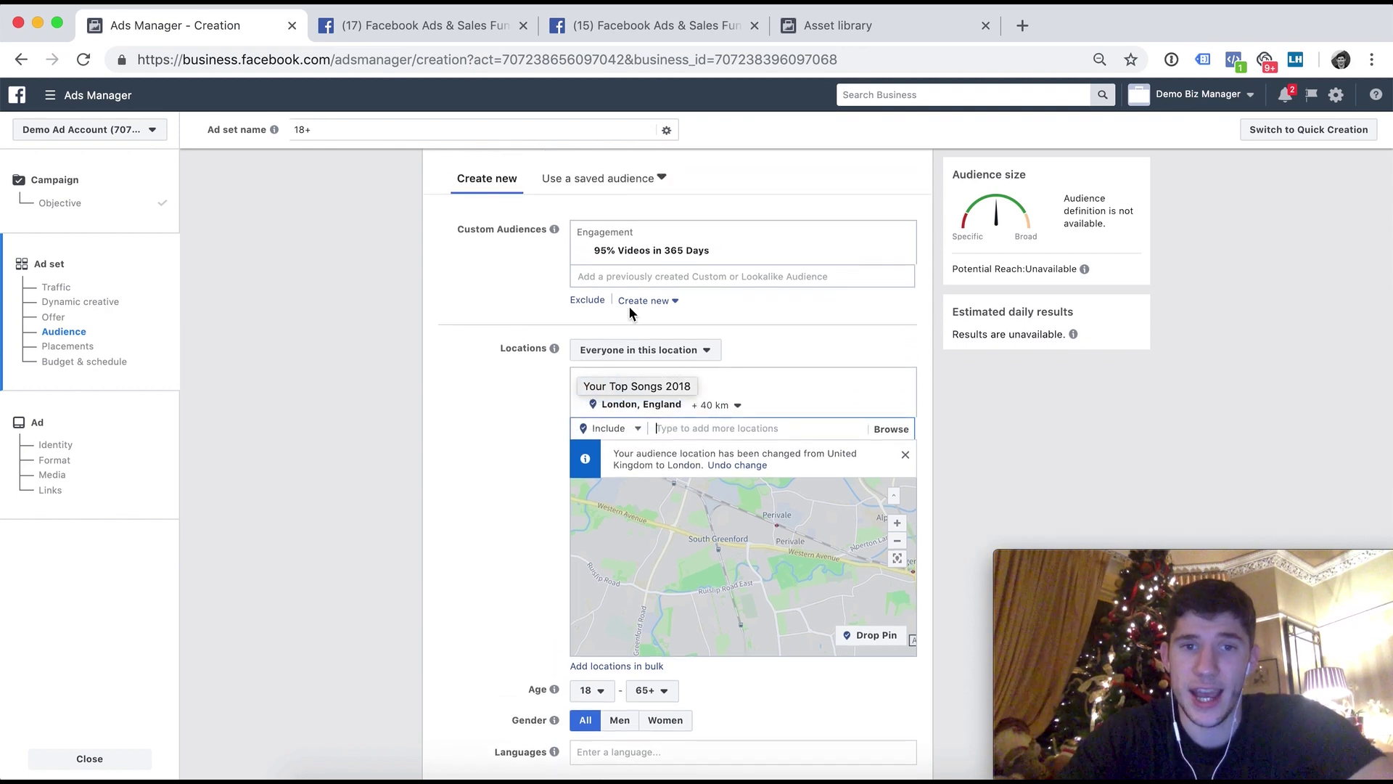
pyautogui.click(587, 299)
pyautogui.click(682, 339)
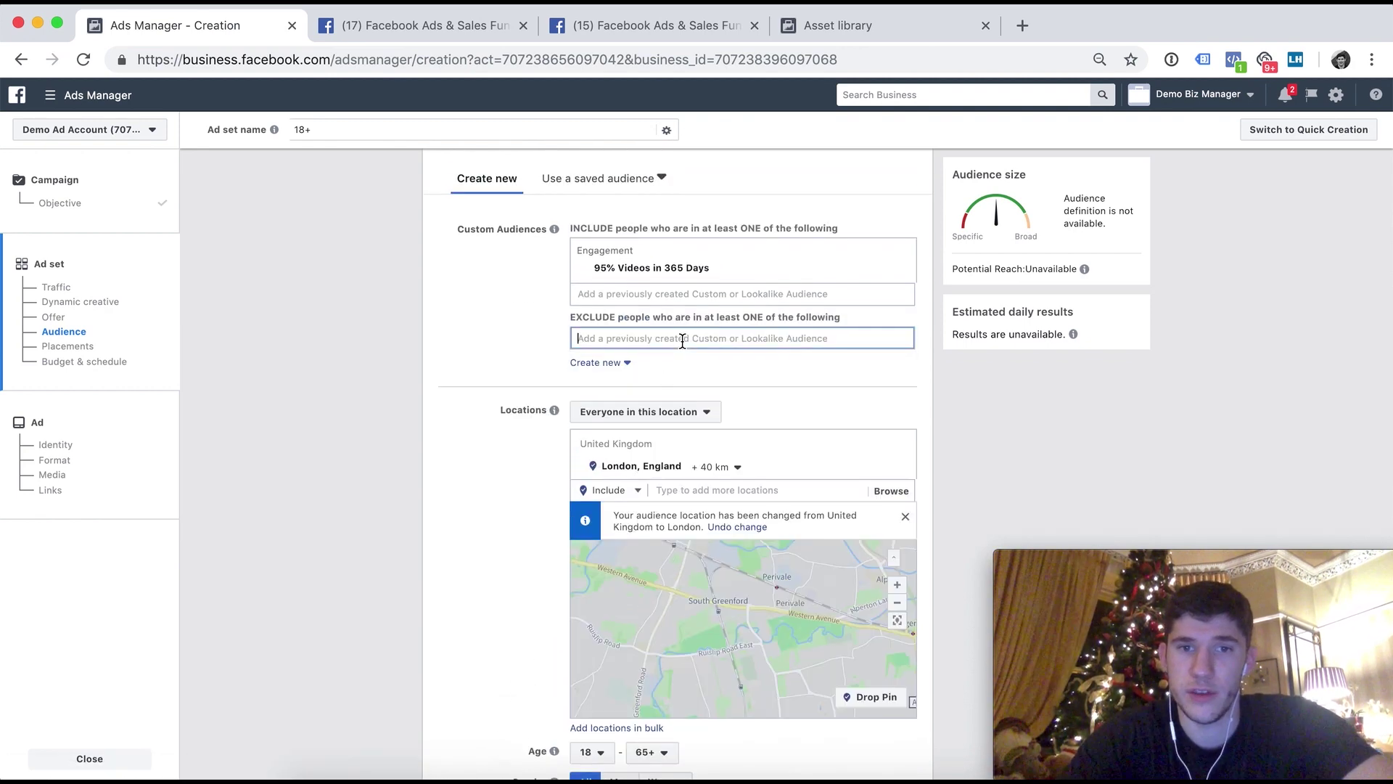
pyautogui.click(510, 343)
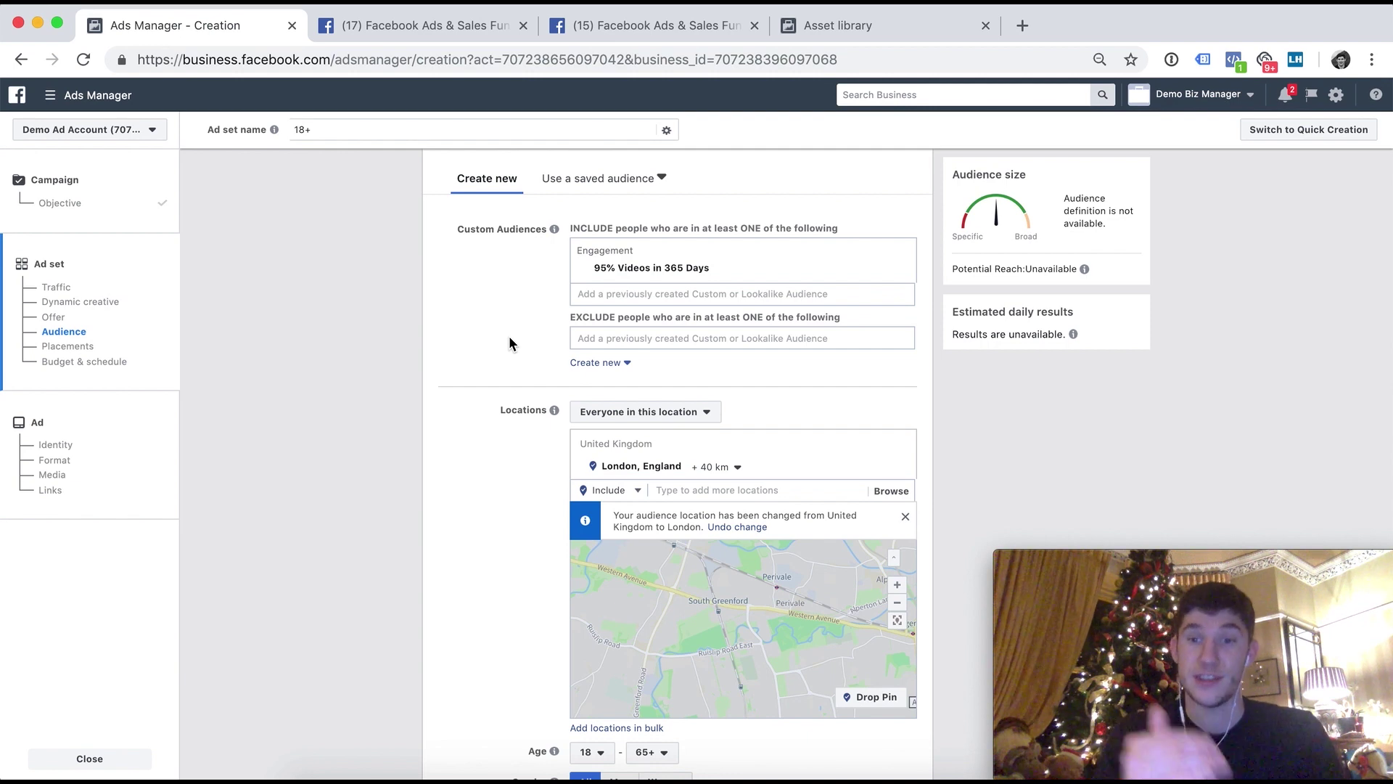
# Switch to the Asset library and examine the pixel and visitor criteria for a website traffic custom audience, leaving without creating one
pyautogui.click(885, 35)
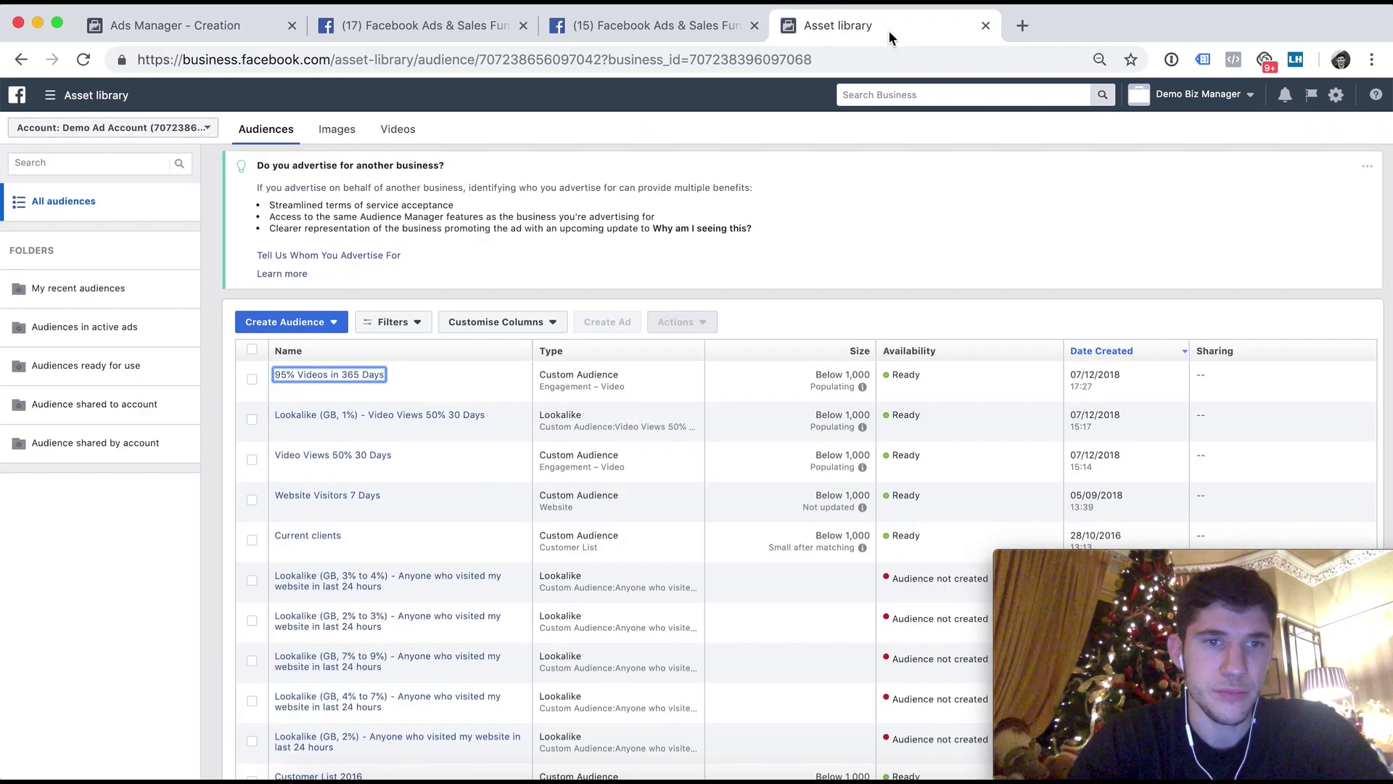
pyautogui.click(305, 323)
pyautogui.click(332, 346)
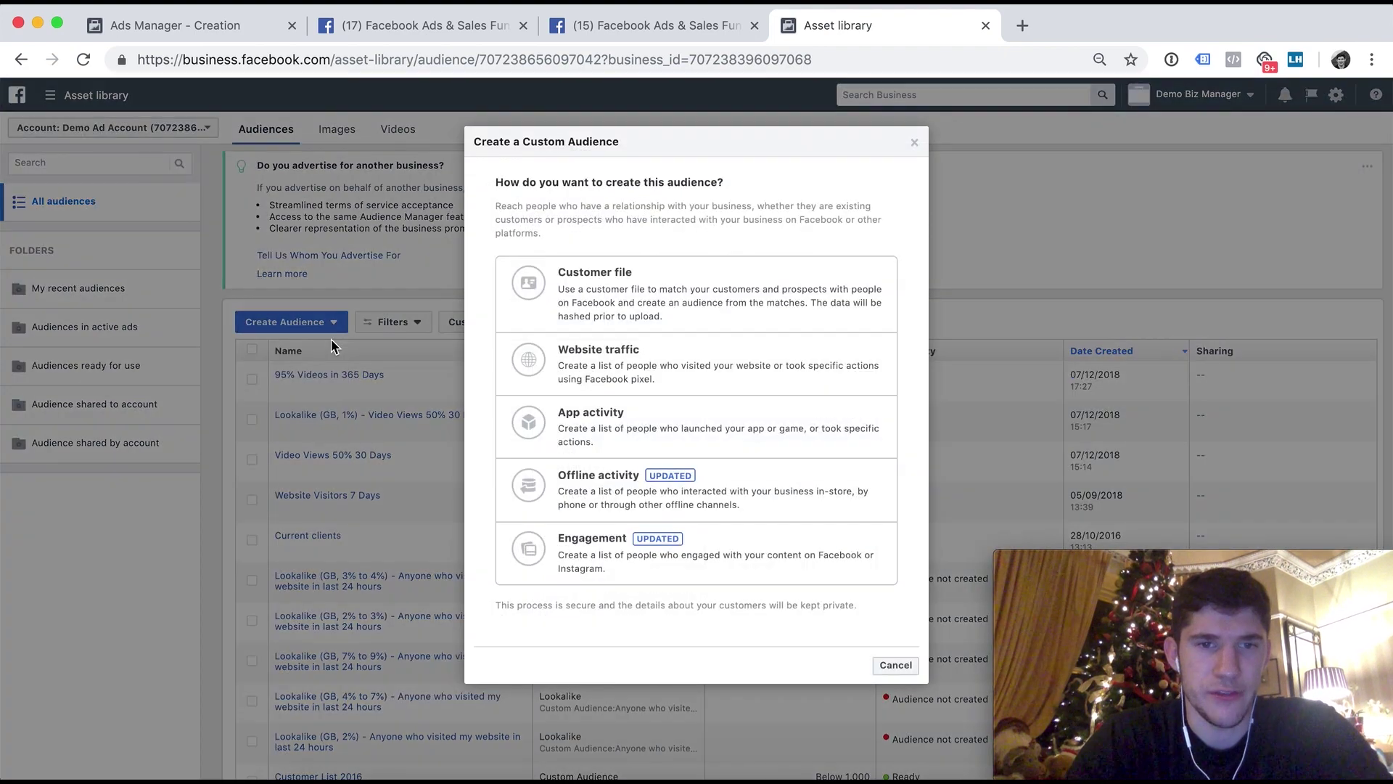
pyautogui.click(672, 376)
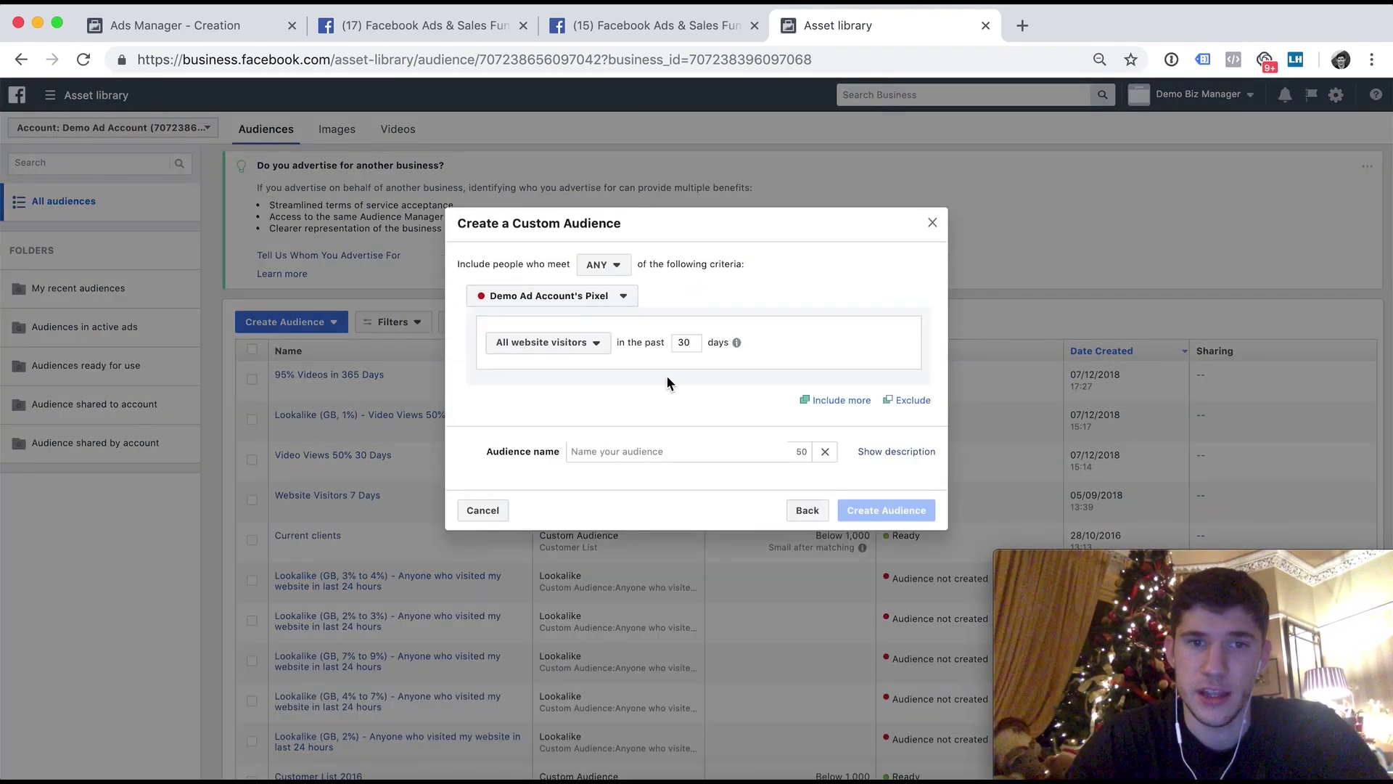
pyautogui.click(560, 347)
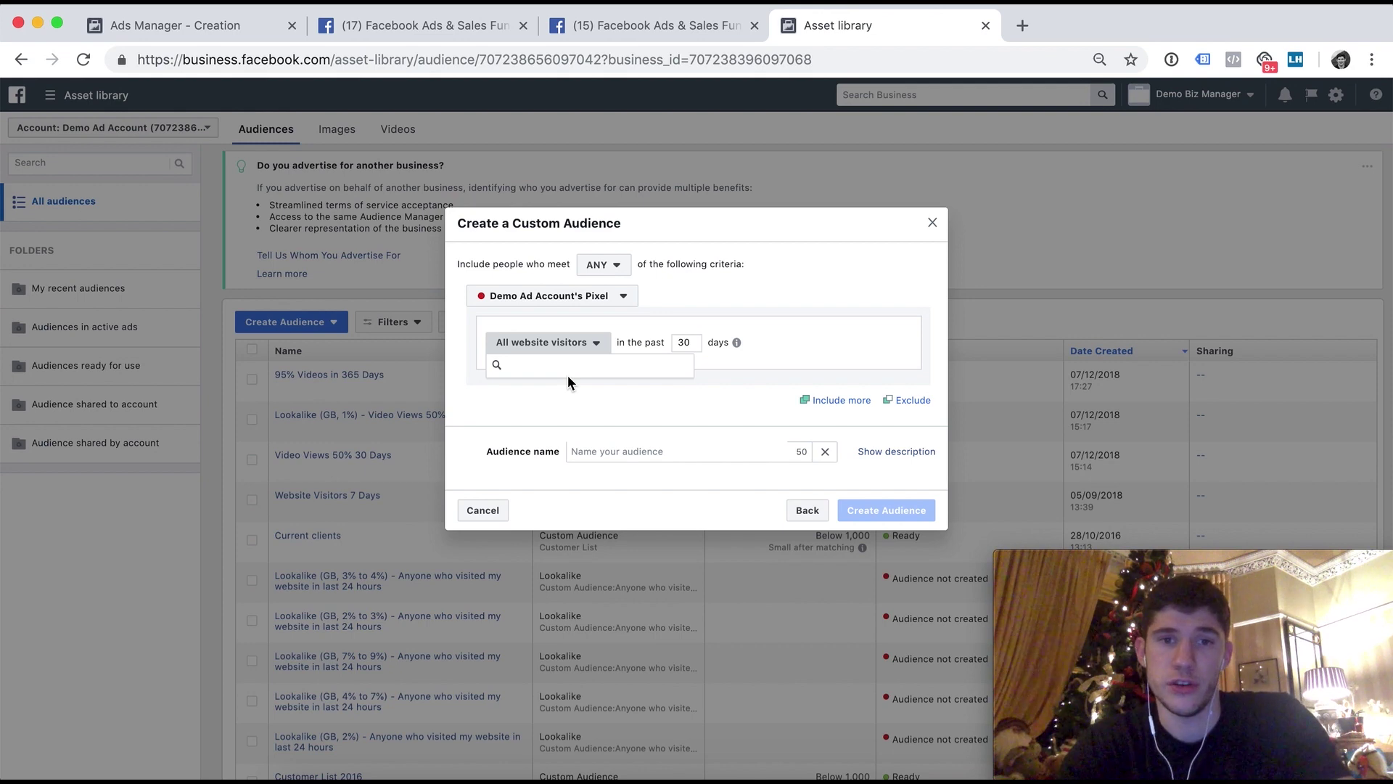
pyautogui.click(566, 346)
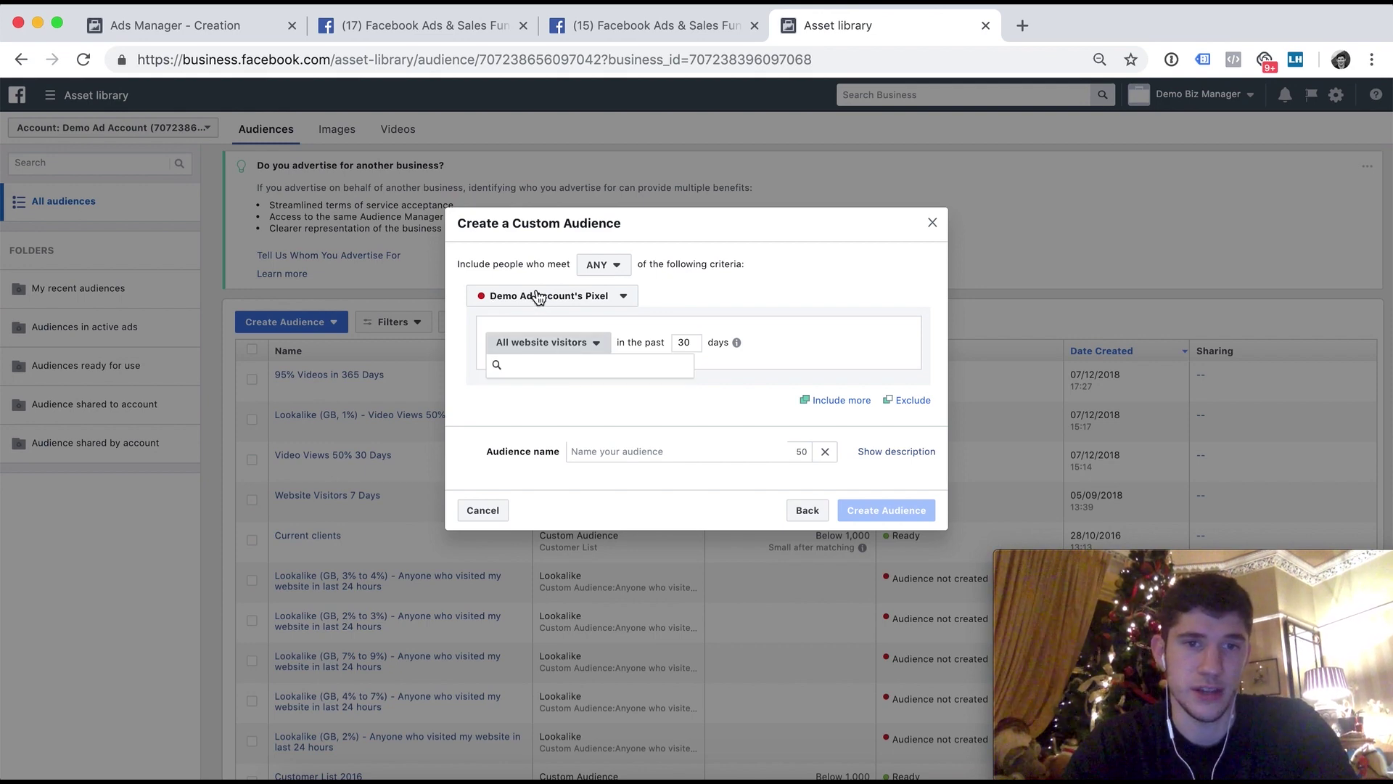
pyautogui.click(555, 300)
pyautogui.click(548, 311)
pyautogui.click(579, 347)
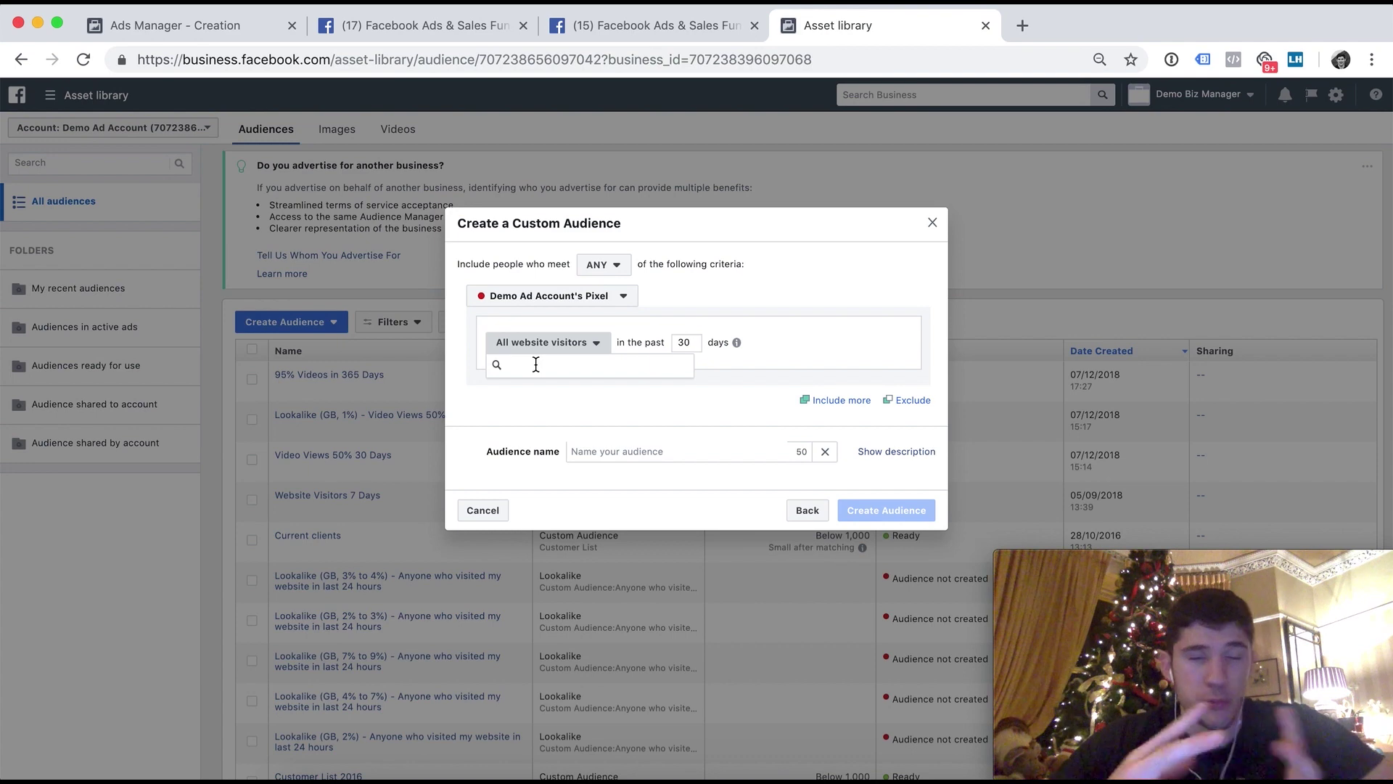
pyautogui.click(481, 511)
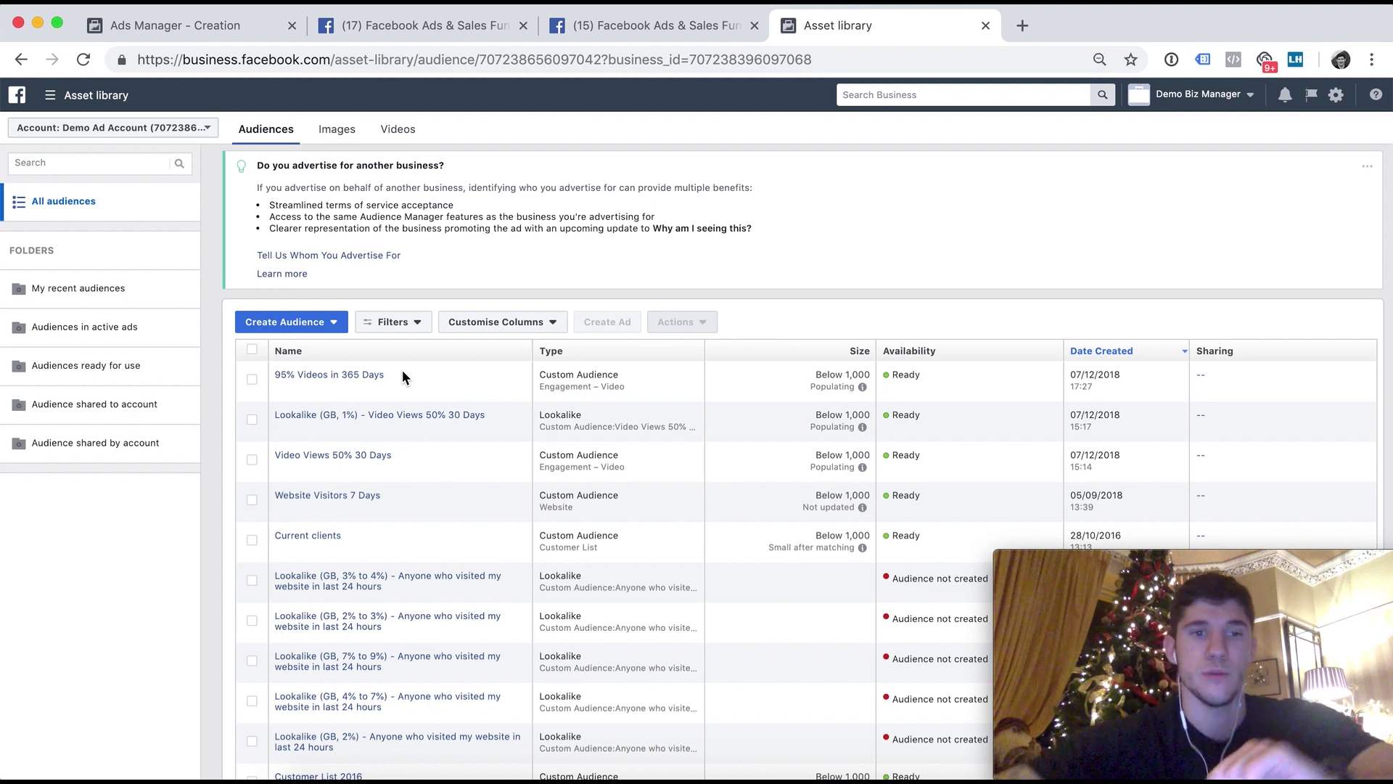
# Start a lookalike audience from the "95% Videos in 365 Days" custom audience with United Kingdom as its location
pyautogui.click(252, 379)
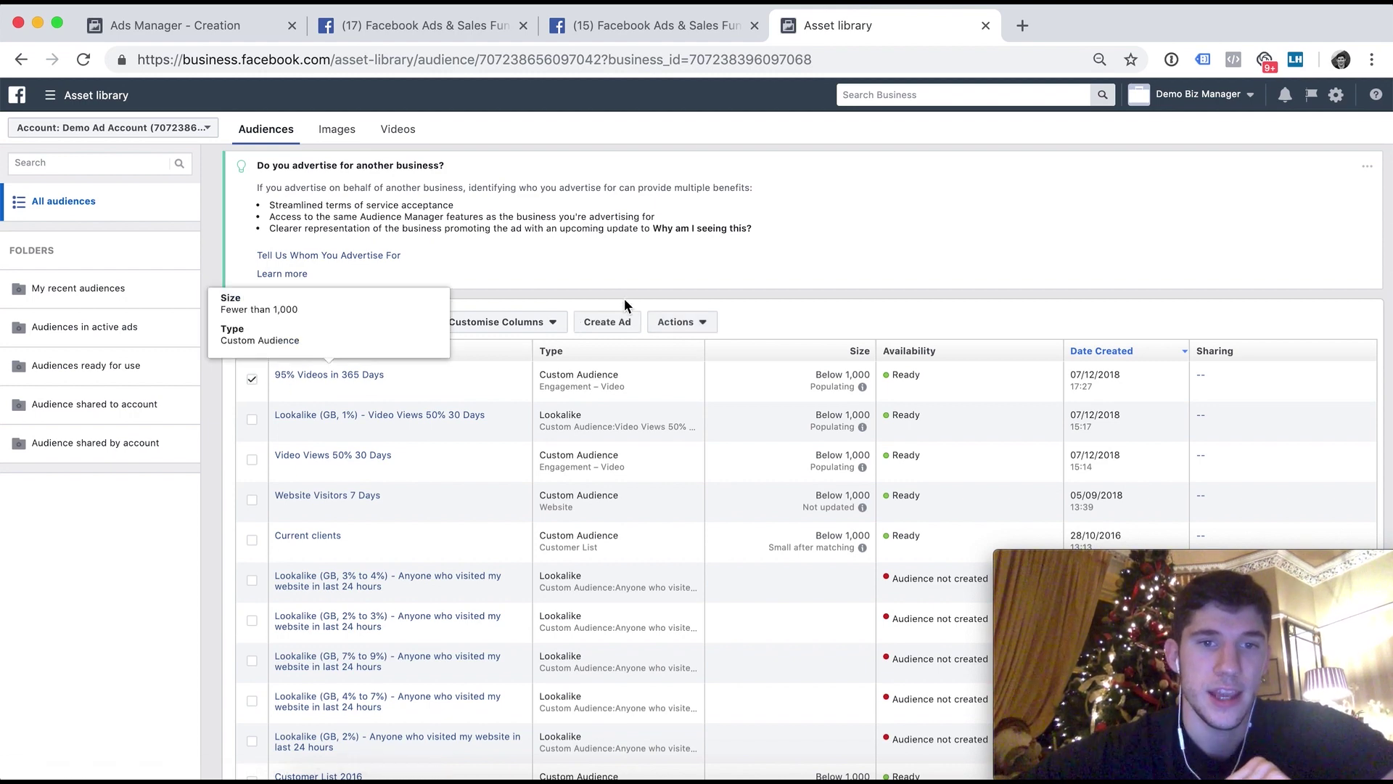
pyautogui.click(688, 321)
pyautogui.click(690, 350)
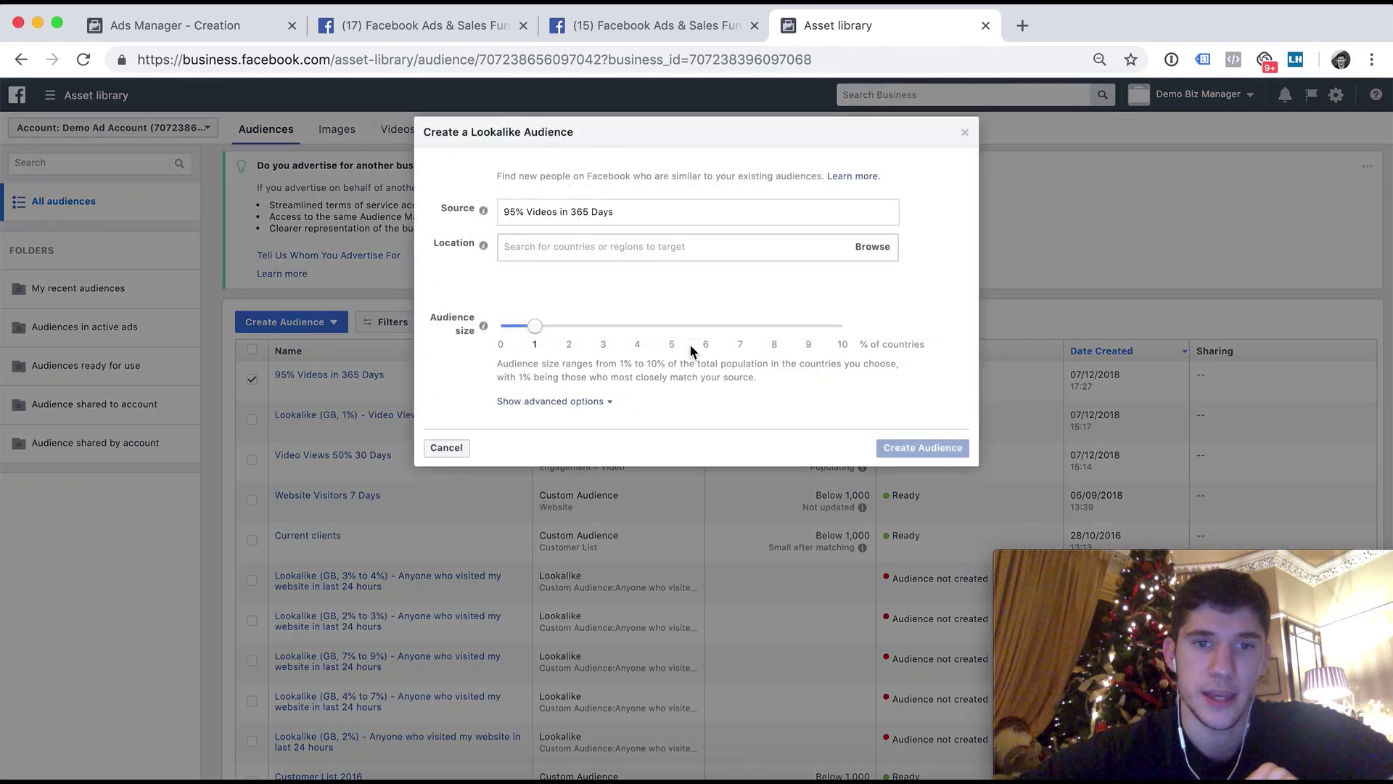
pyautogui.click(590, 251)
pyautogui.write('united king')
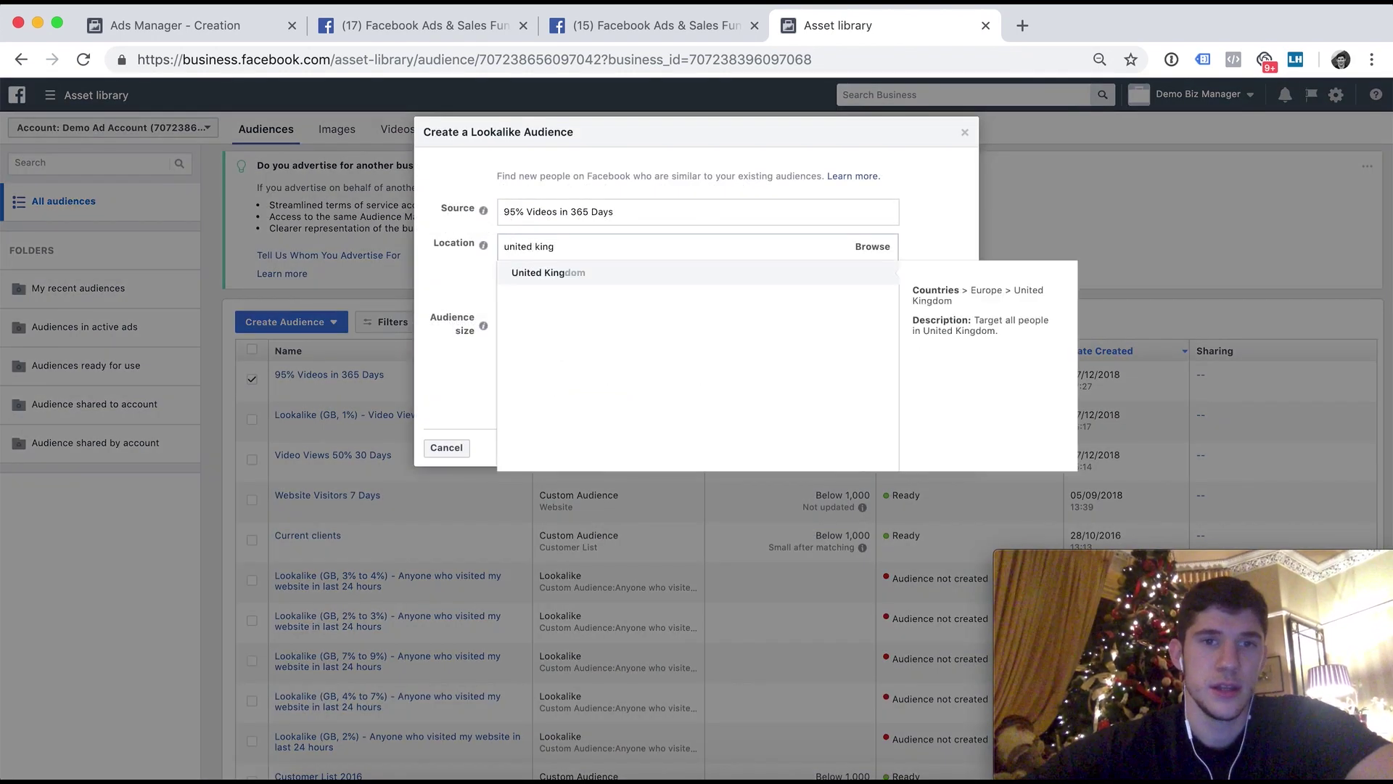
pyautogui.press('Return')
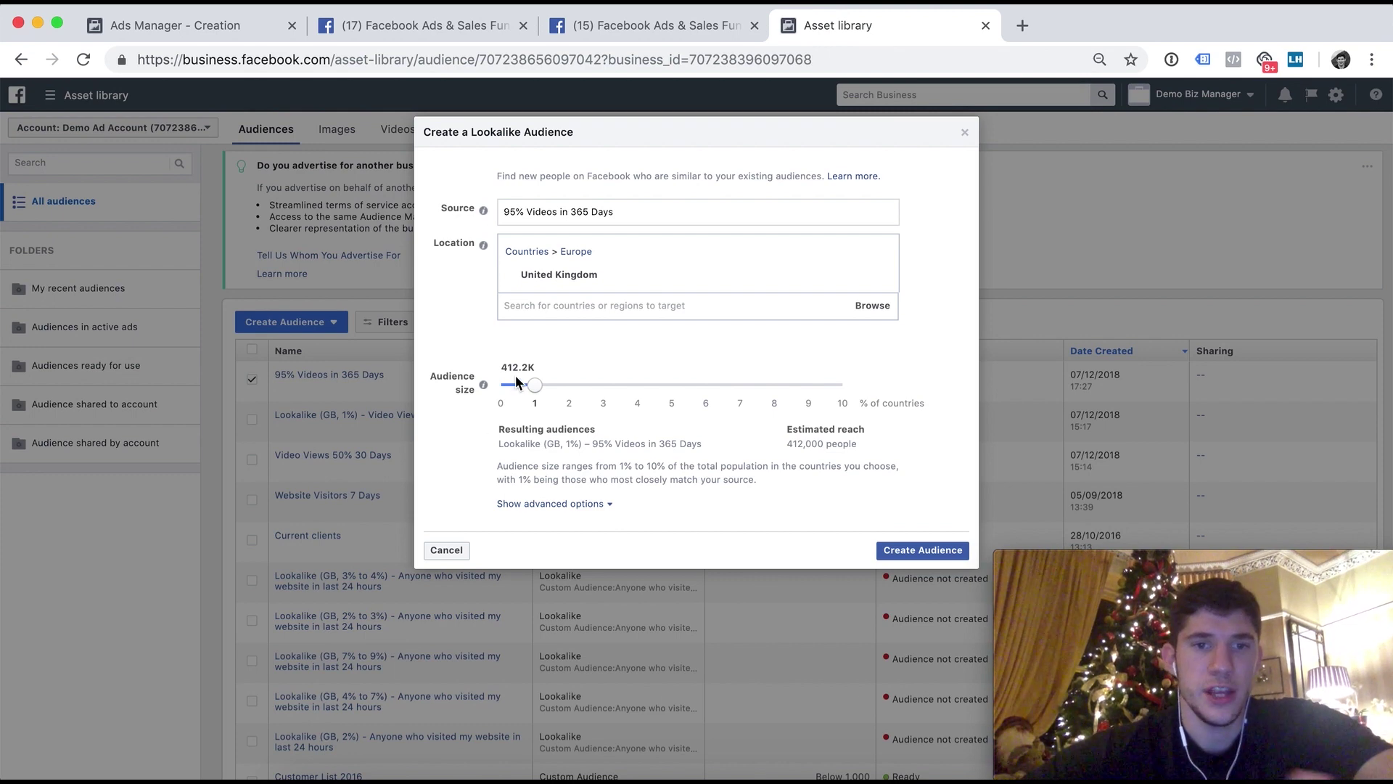
# Create the lookalike audience with its size at 1%, and deselect the source audience in the list
pyautogui.moveTo(535, 384); pyautogui.dragTo(570, 385)
pyautogui.moveTo(659, 386); pyautogui.dragTo(454, 372)
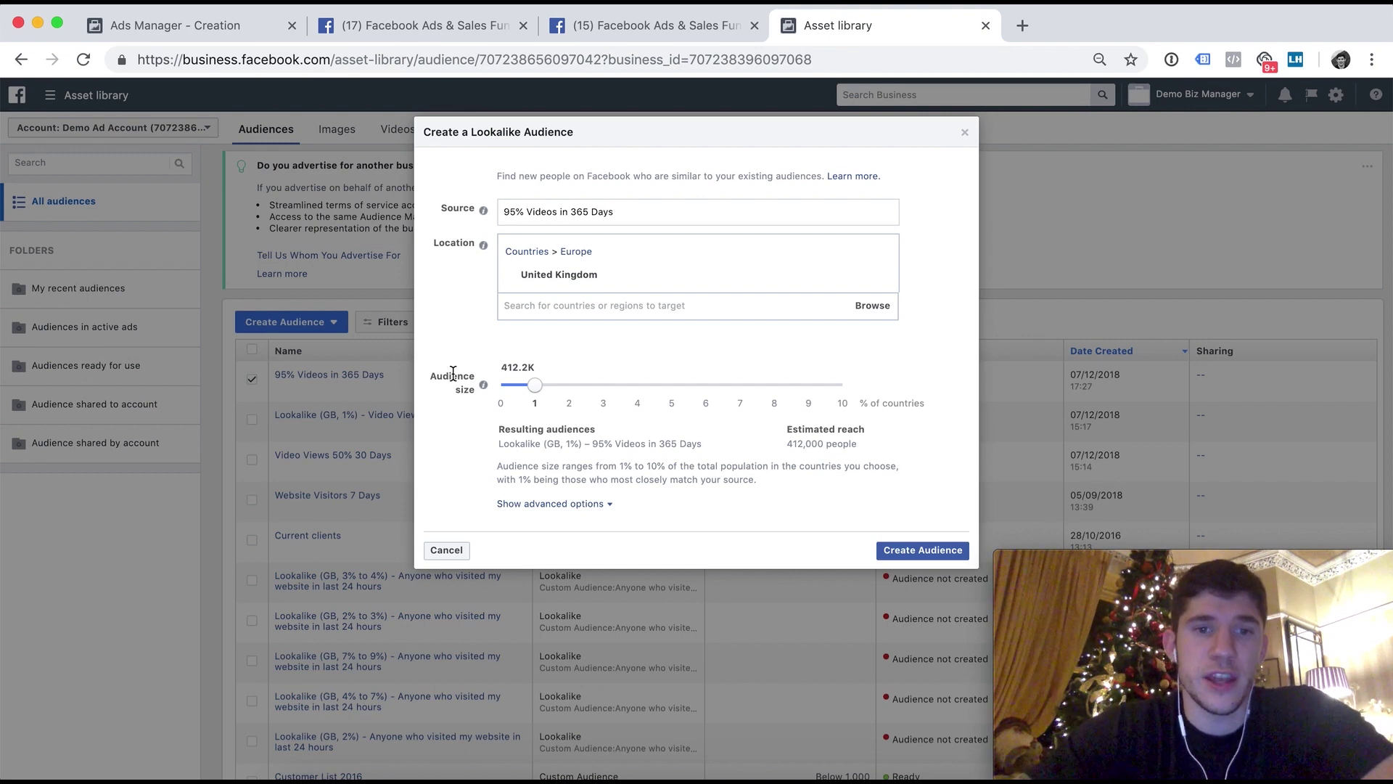
pyautogui.moveTo(537, 385); pyautogui.dragTo(509, 367)
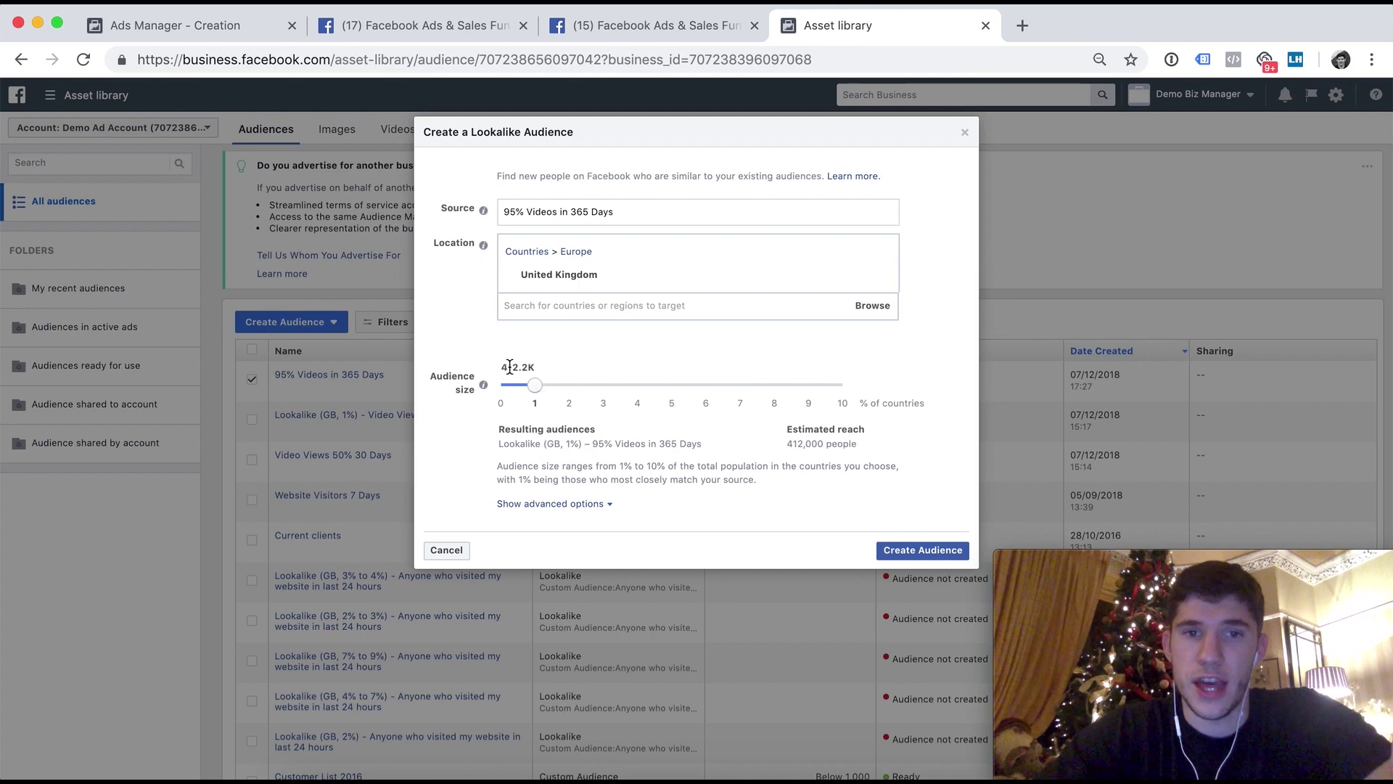
pyautogui.click(899, 555)
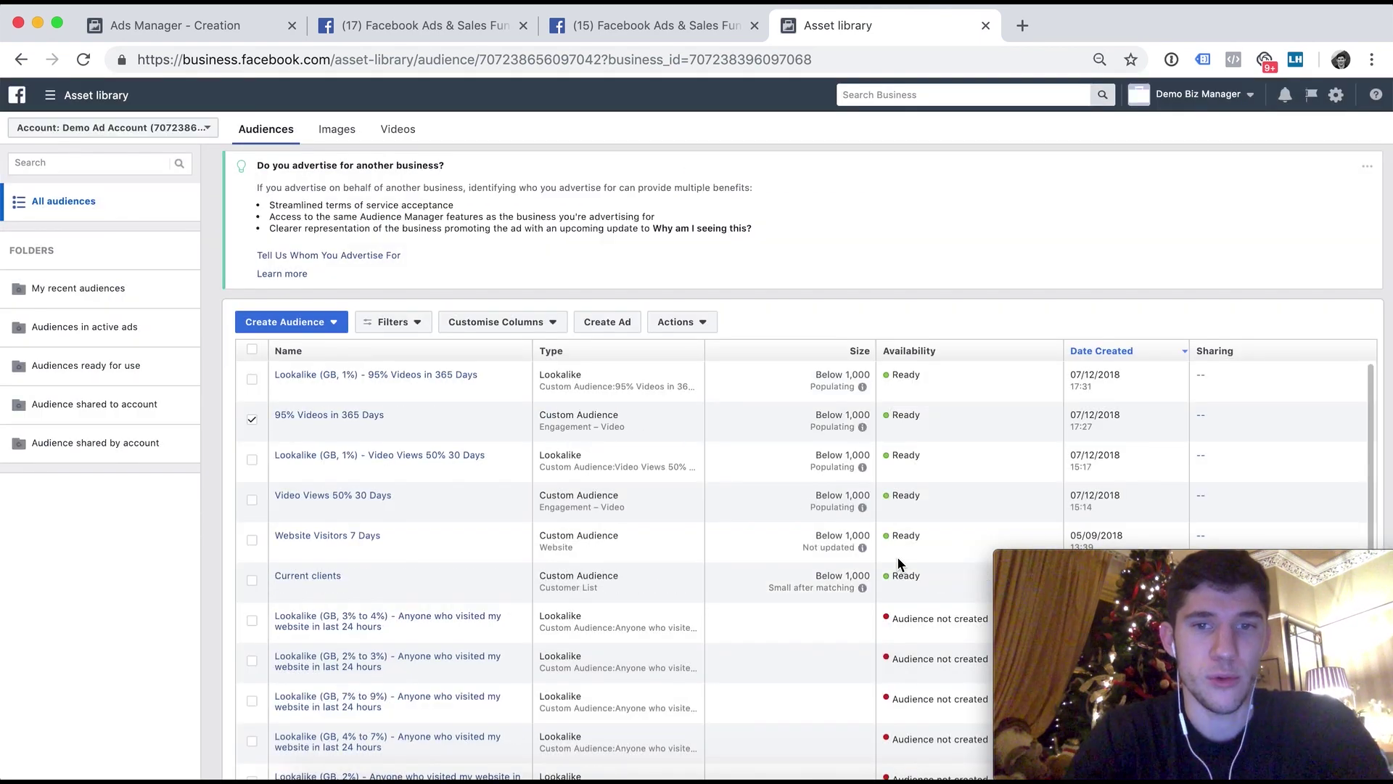
pyautogui.click(252, 420)
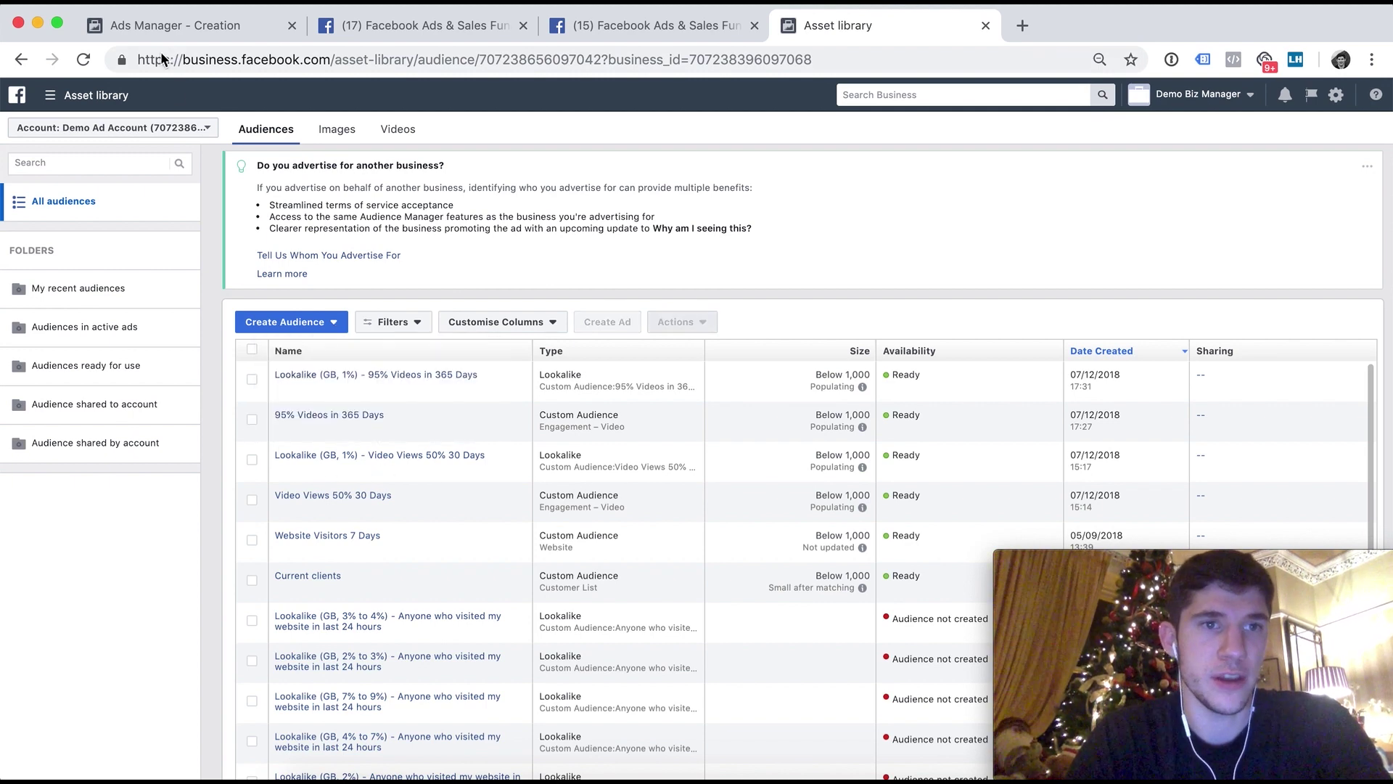
# Return to the Ads Manager ad set, check the lookalike audiences available for exclusion, and reload the page
pyautogui.click(174, 26)
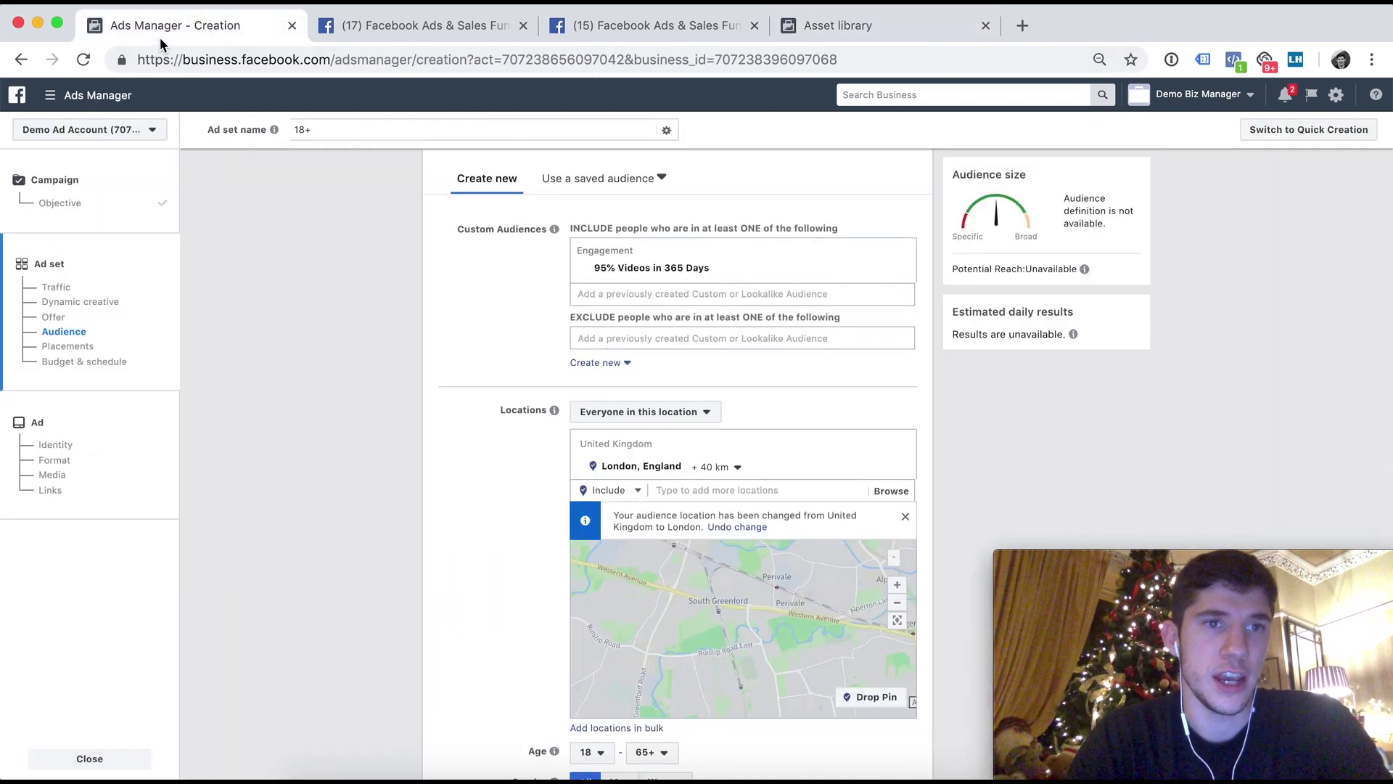
pyautogui.click(679, 336)
pyautogui.click(671, 368)
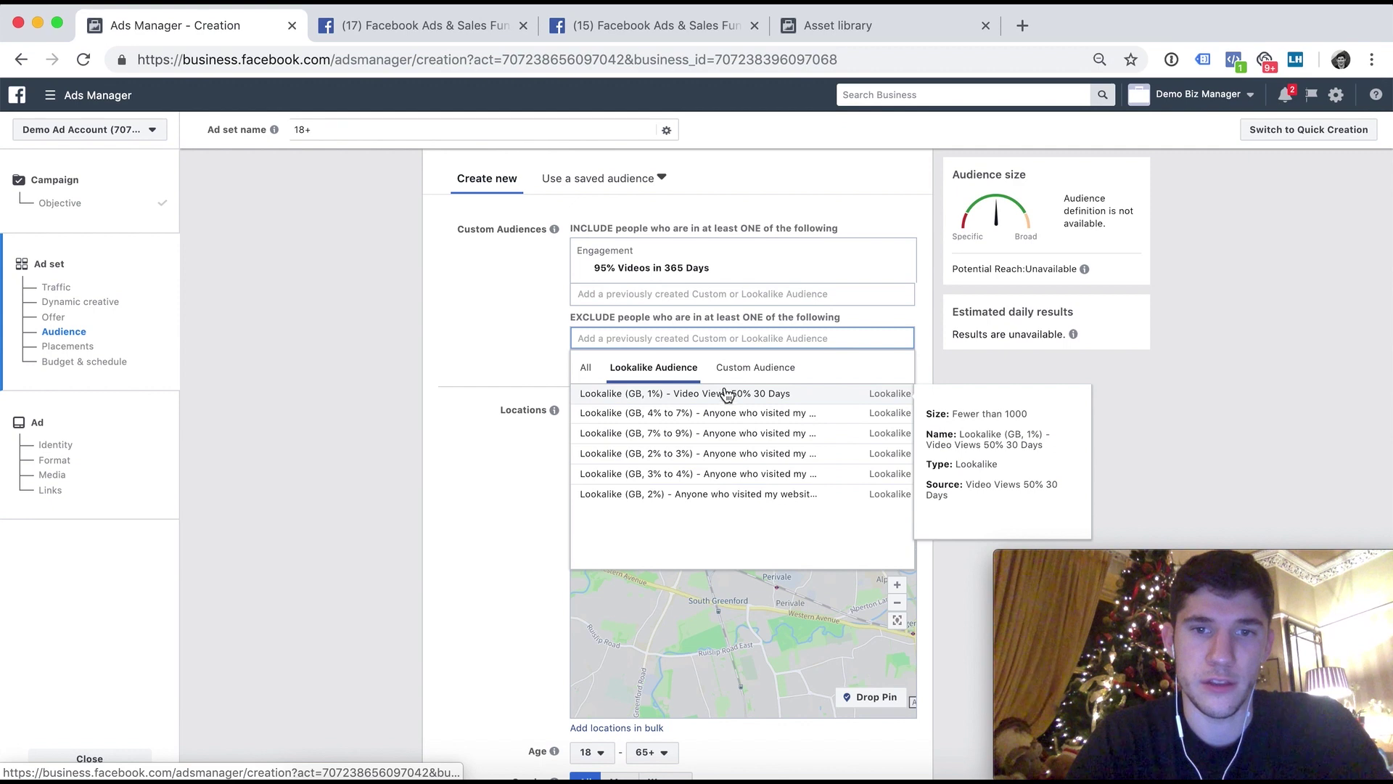
pyautogui.click(83, 60)
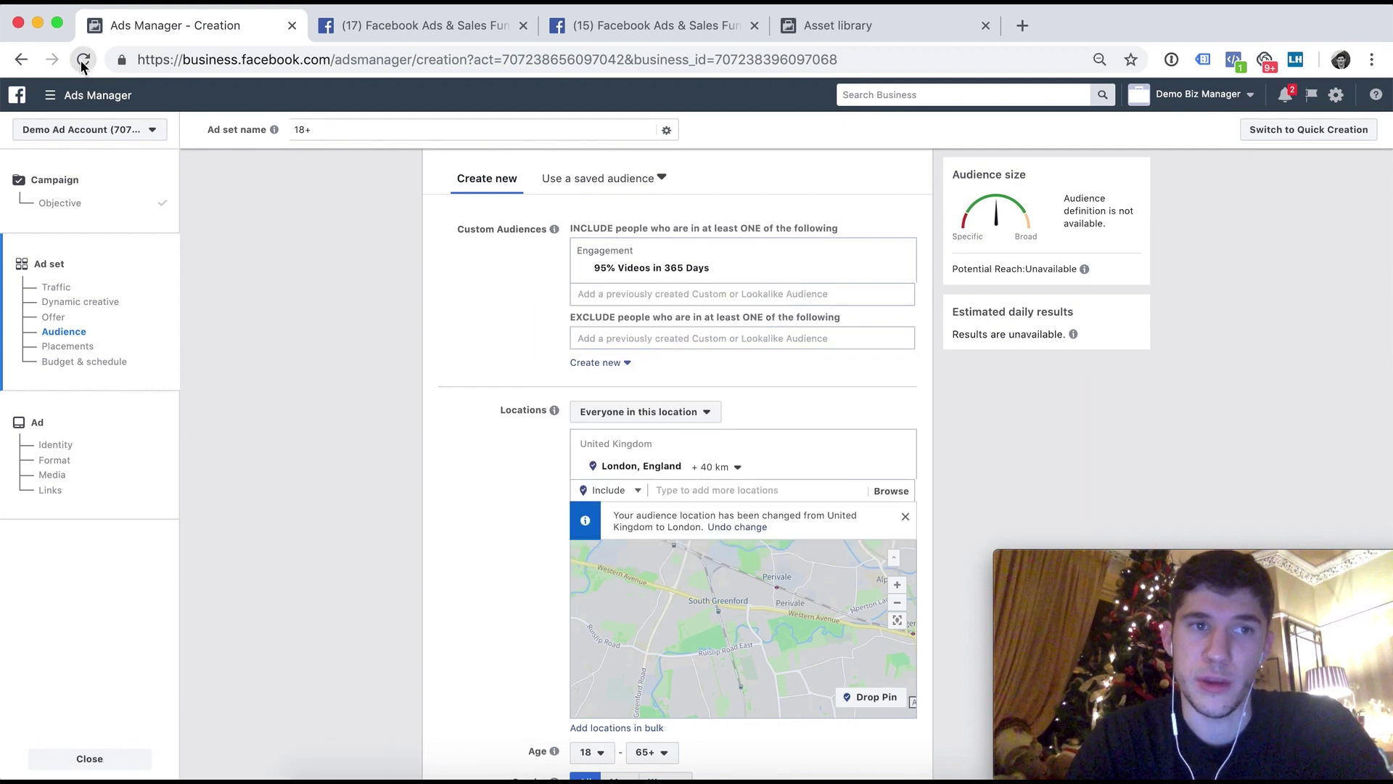
pyautogui.press('Return')
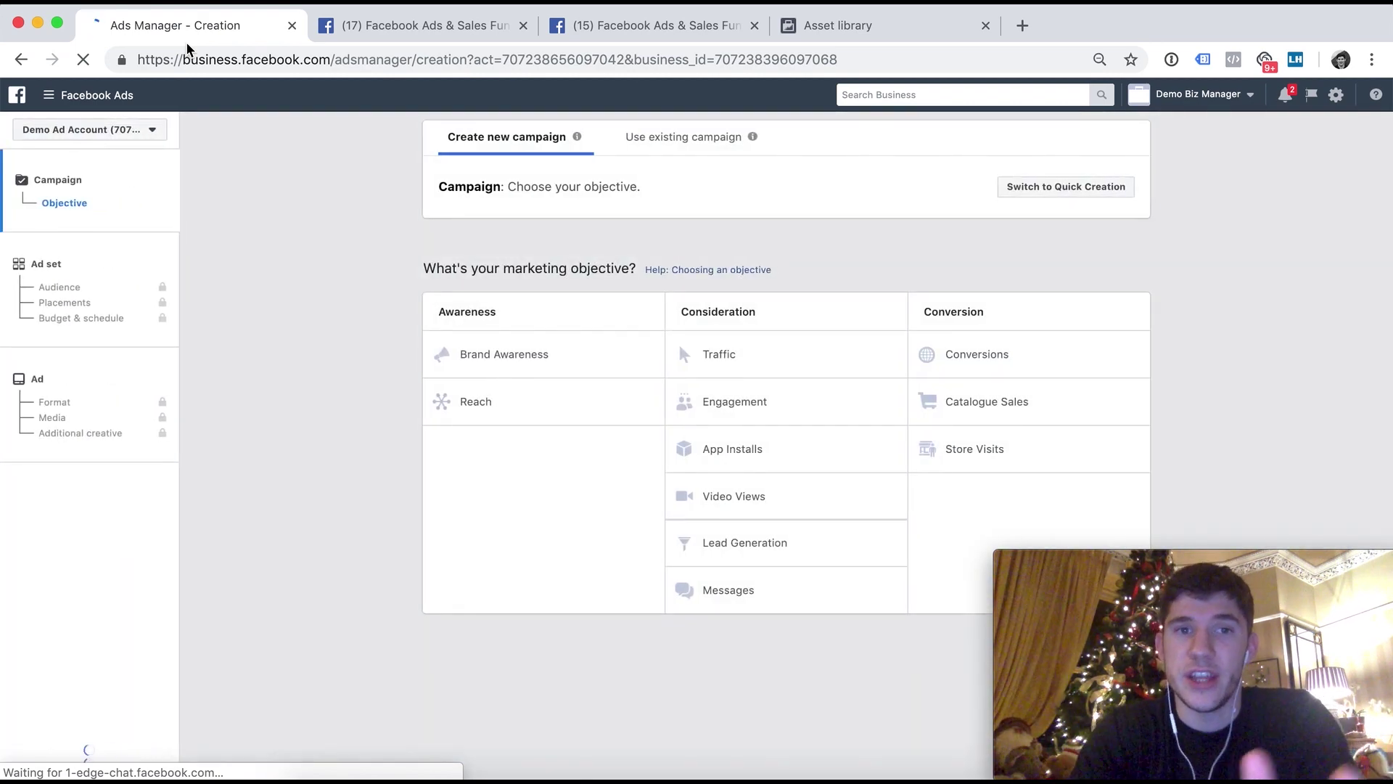
# Choose the Traffic objective for the new campaign and open the ad set's placements, dismissing the earlier draft summary
pyautogui.click(803, 372)
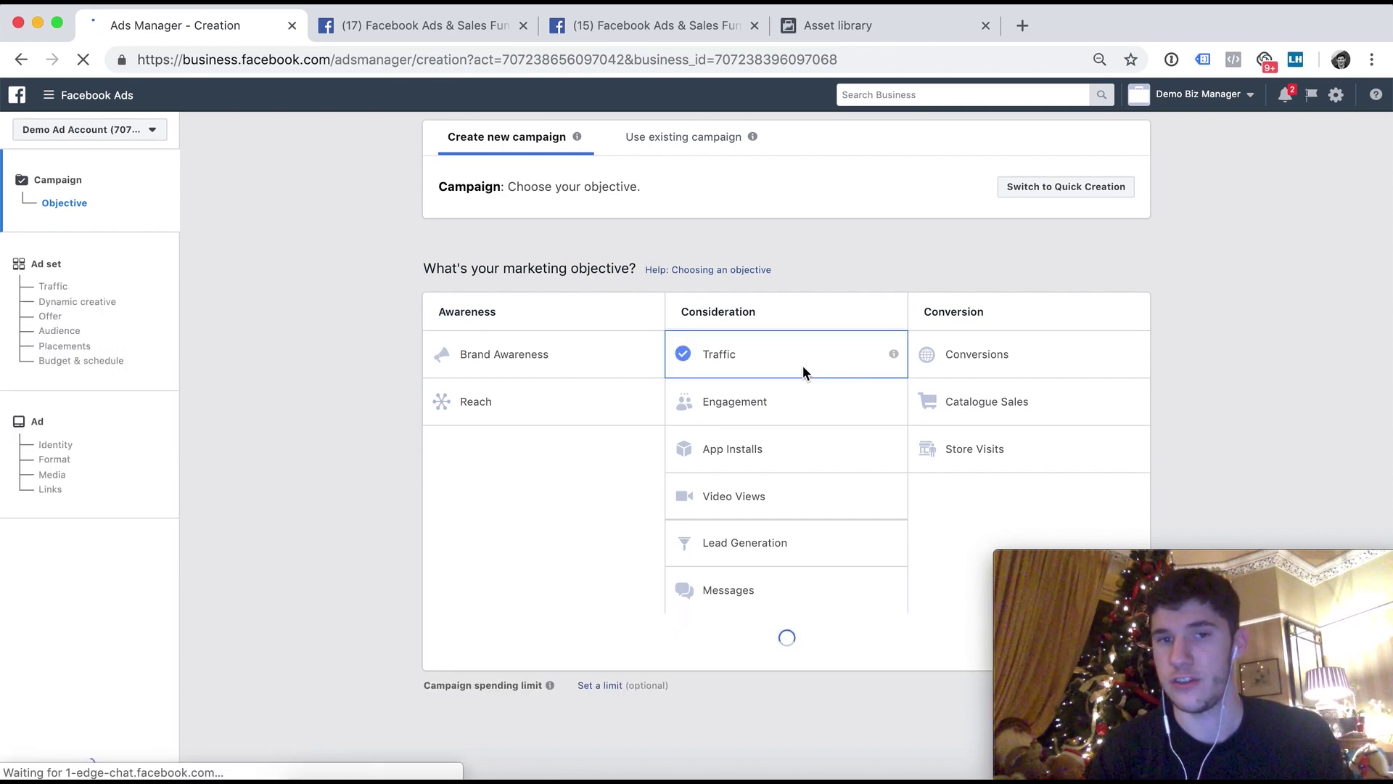
pyautogui.click(49, 348)
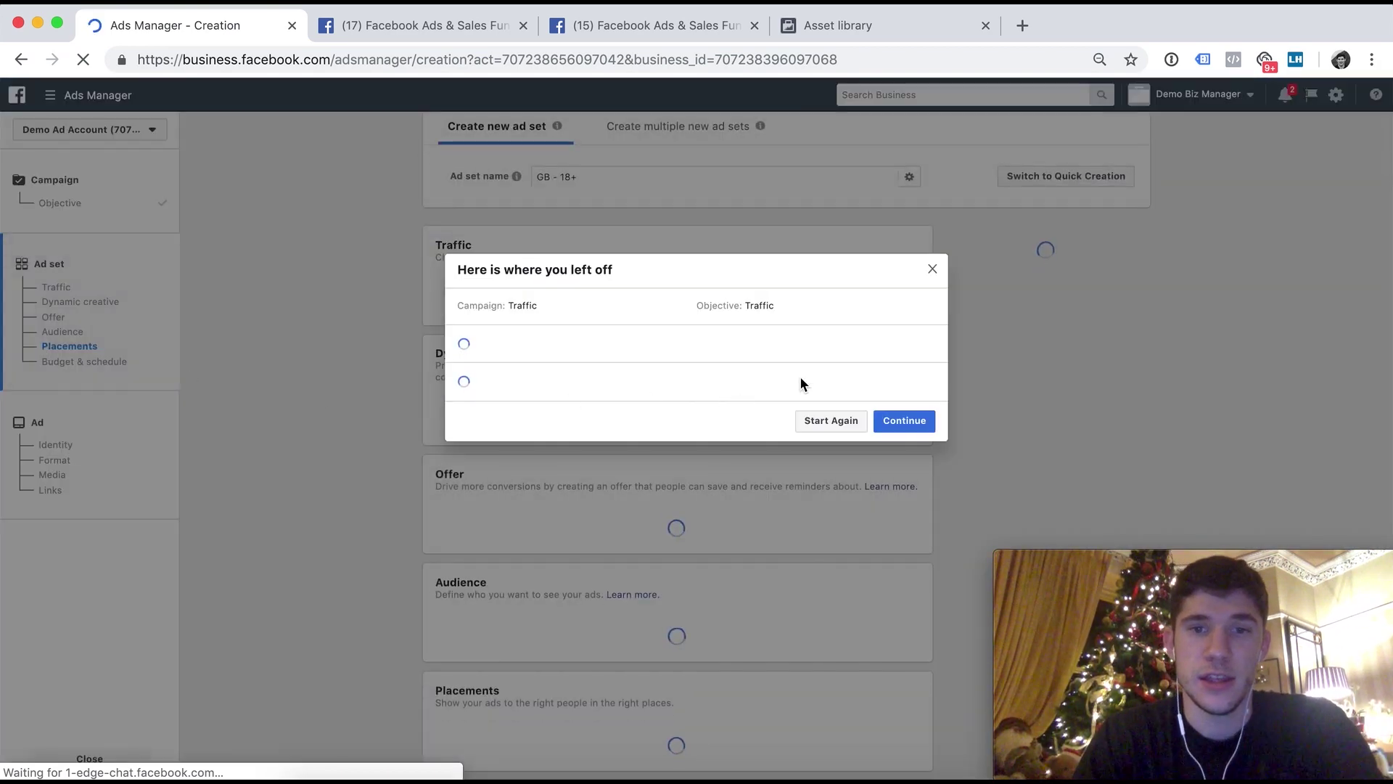
pyautogui.click(931, 270)
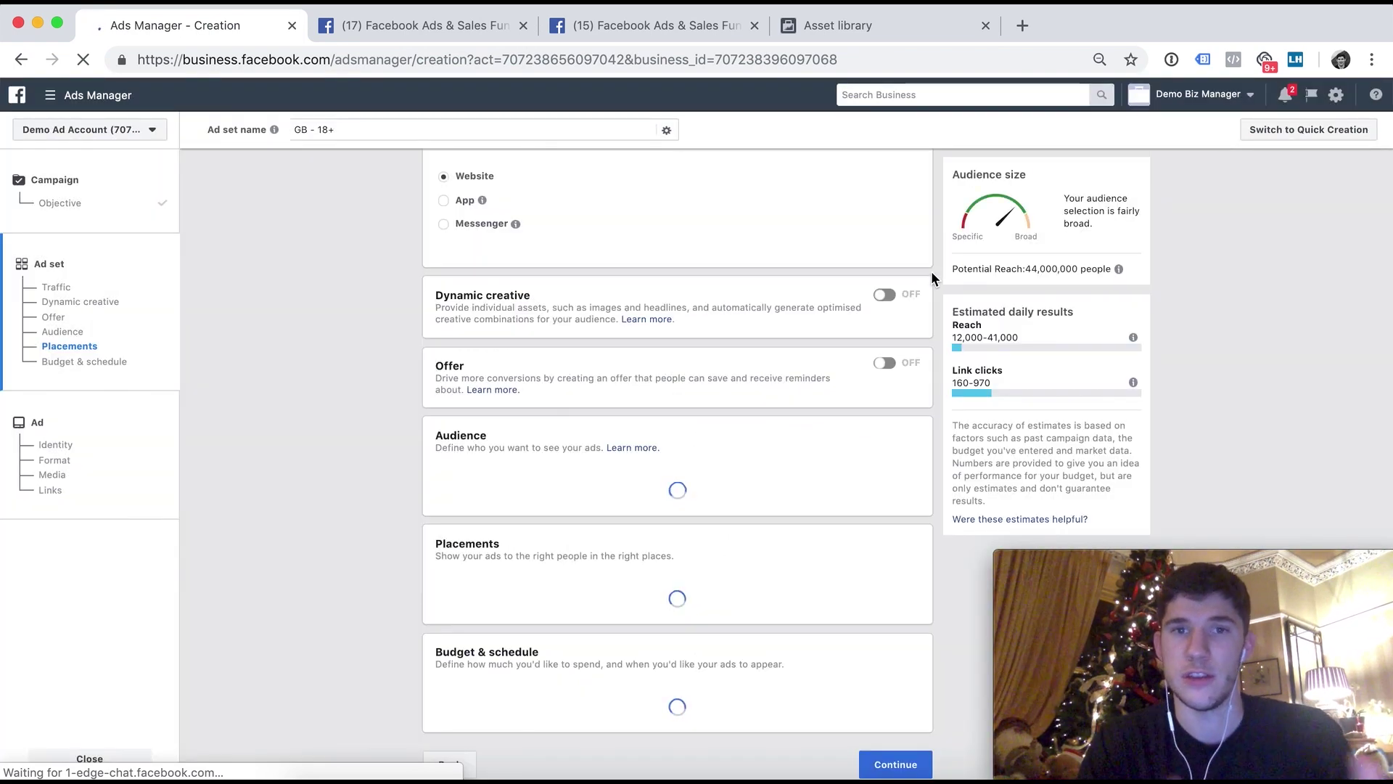
# Return to the Asset library and examine the details of the "95% Videos in 365 Days" custom audience
pyautogui.click(882, 28)
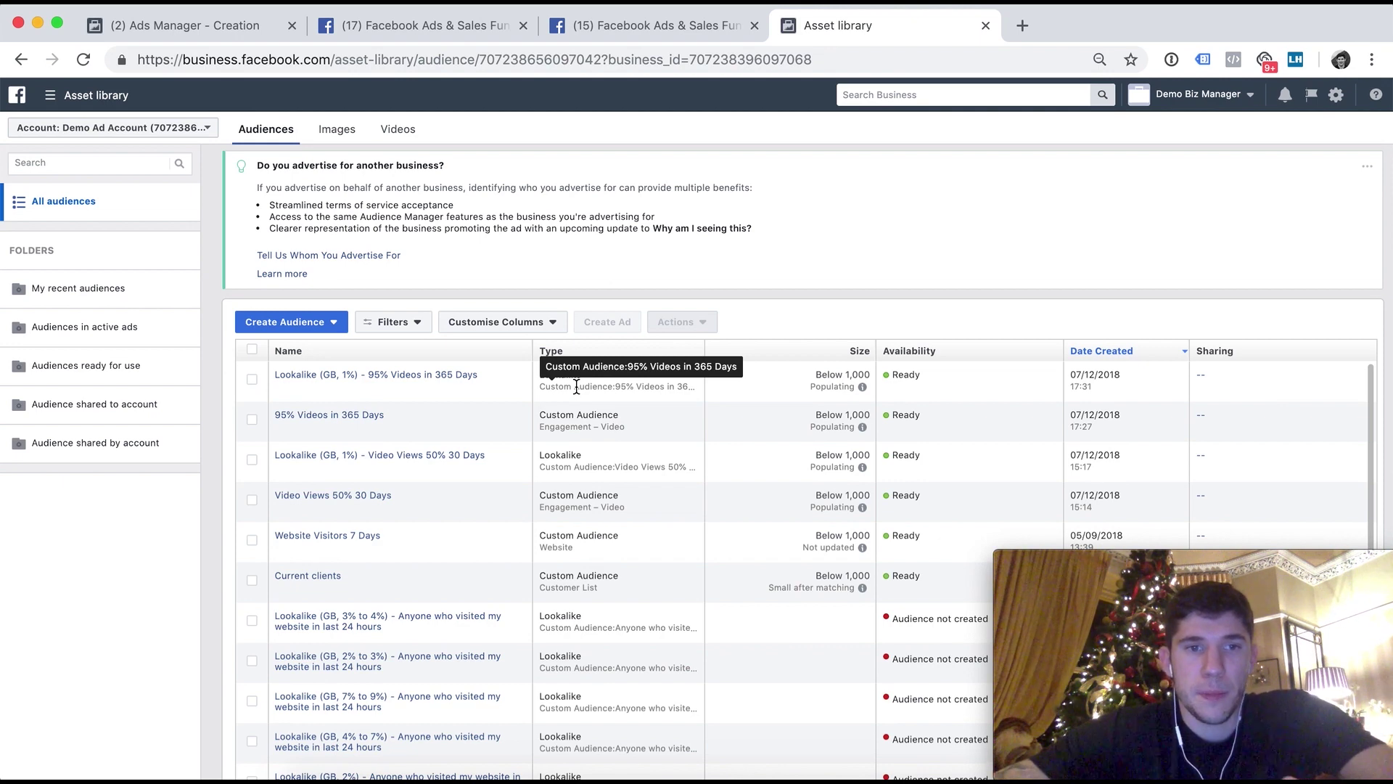
pyautogui.moveTo(367, 425)
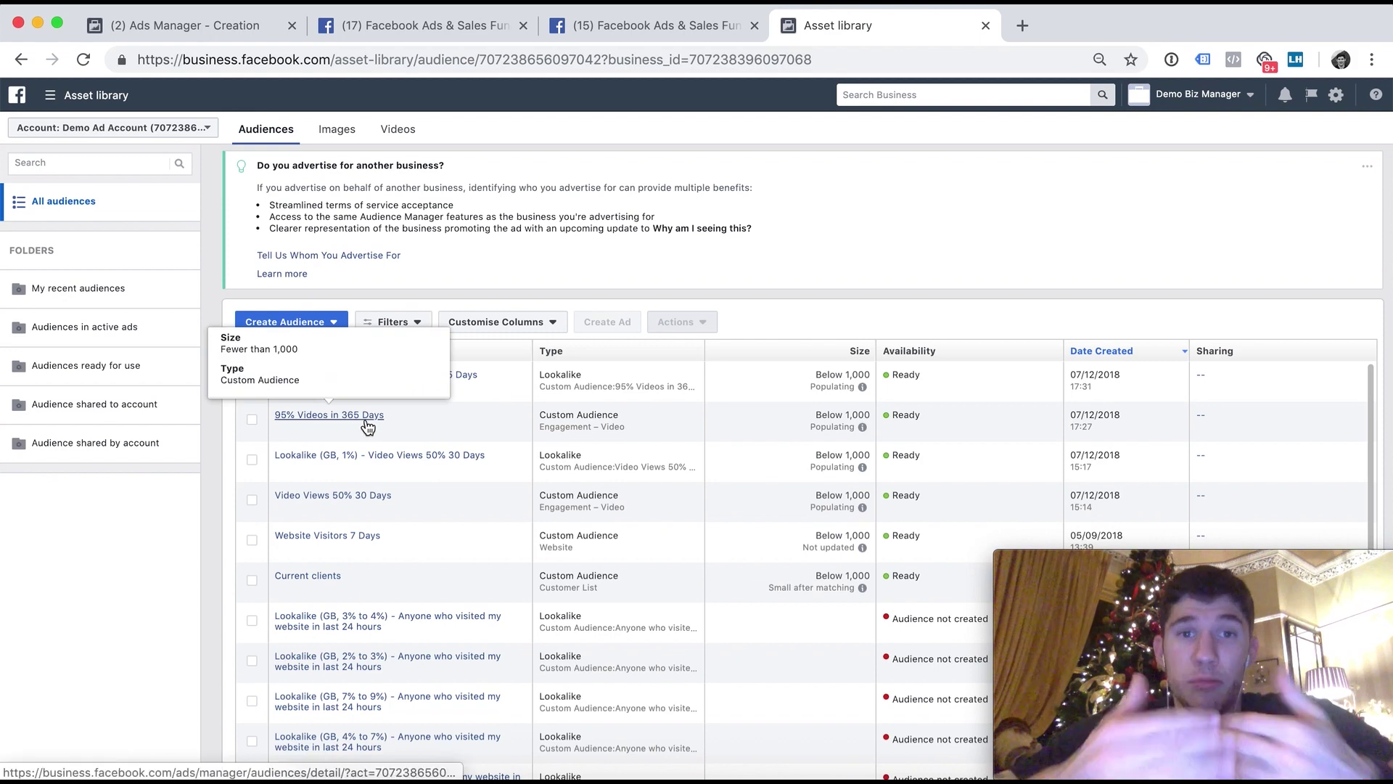